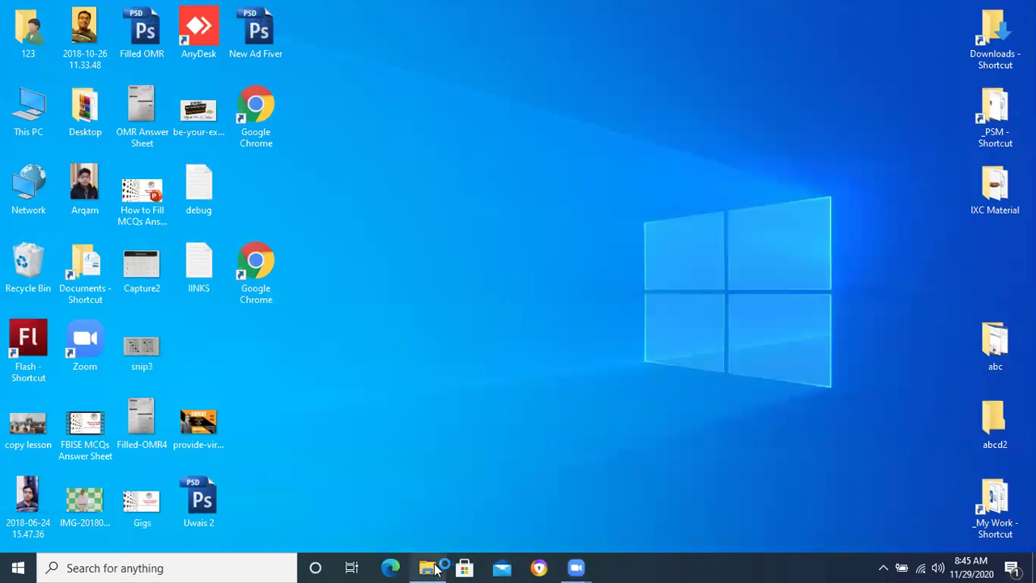
- Read the opening page of chapter 7 Flash.pdf, covering the comic, the introduction and the In this Chapter topic list
mouse_move(435, 570)
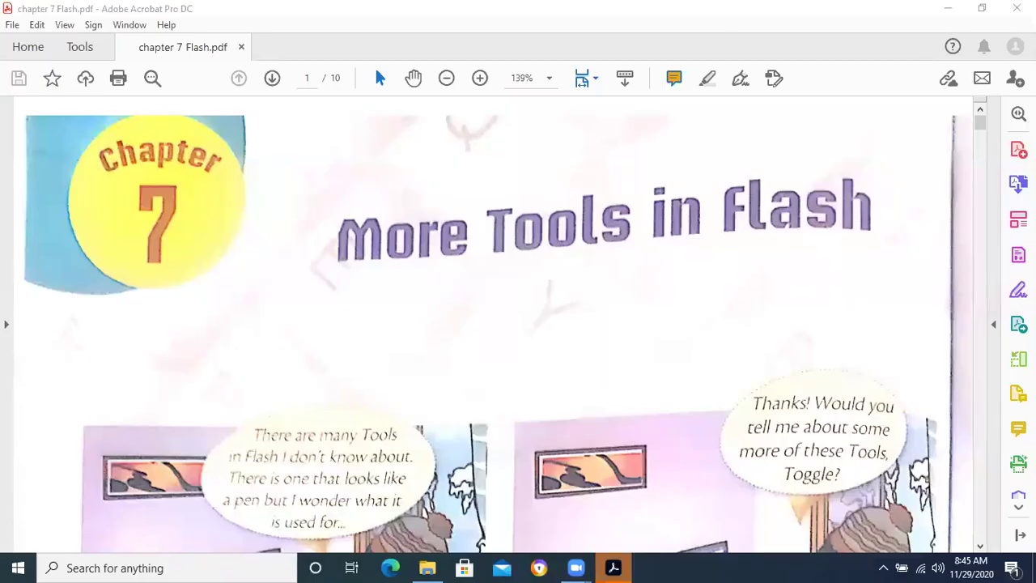
click(373, 367)
scroll(384, 362, down, 10)
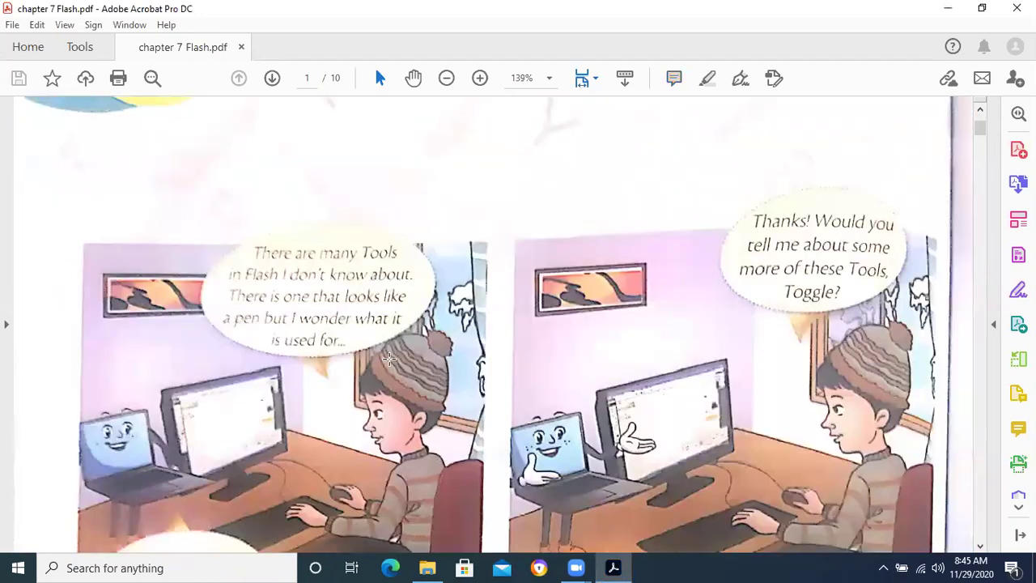
scroll(388, 358, down, 5)
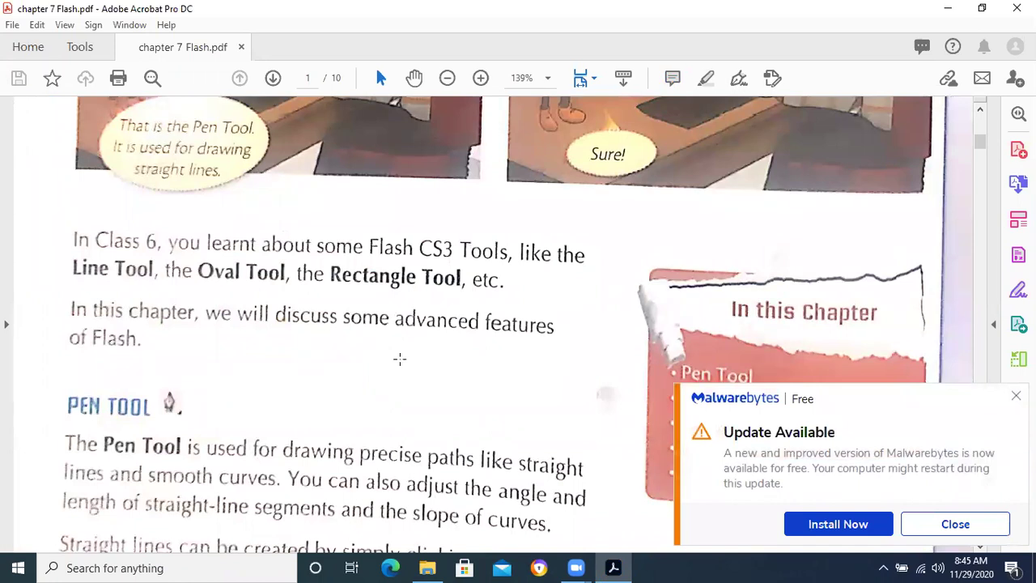
scroll(399, 358, down, 2)
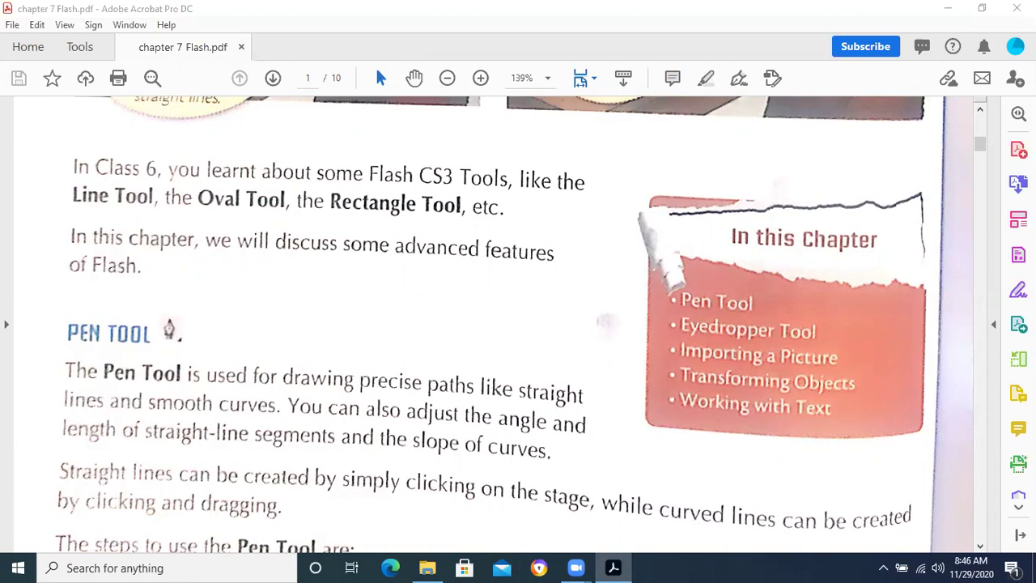
click(307, 201)
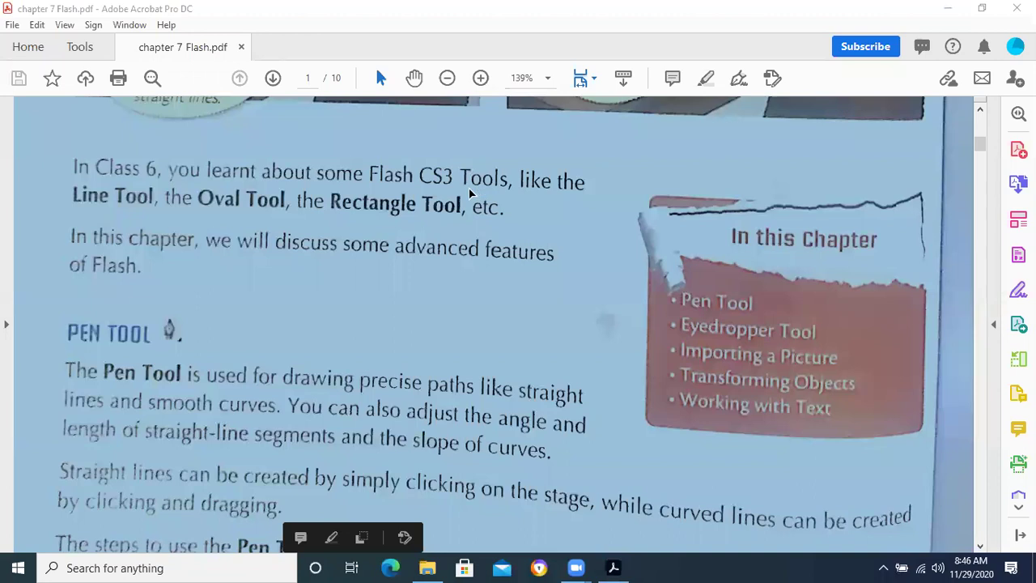
click(508, 335)
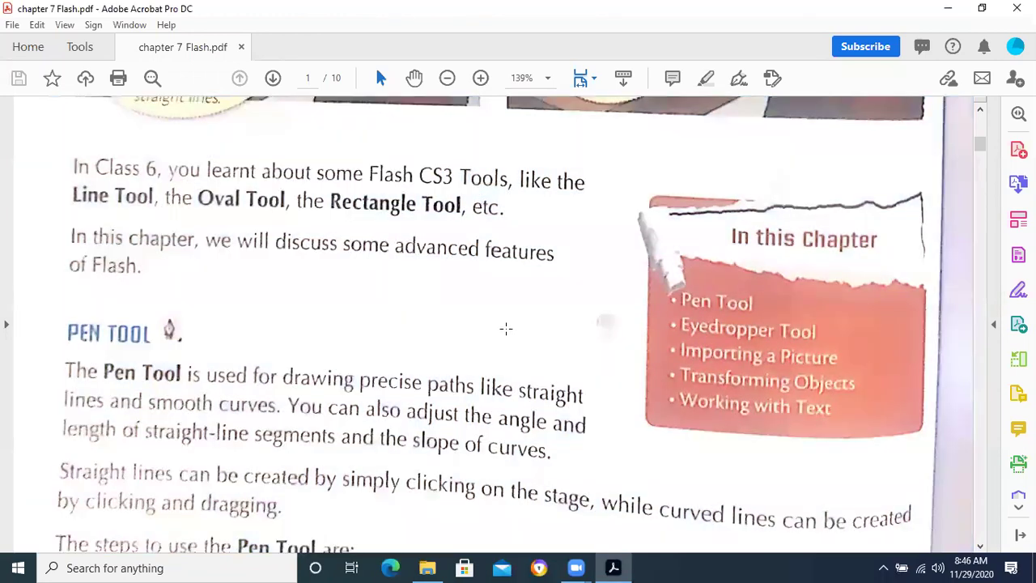
click(937, 567)
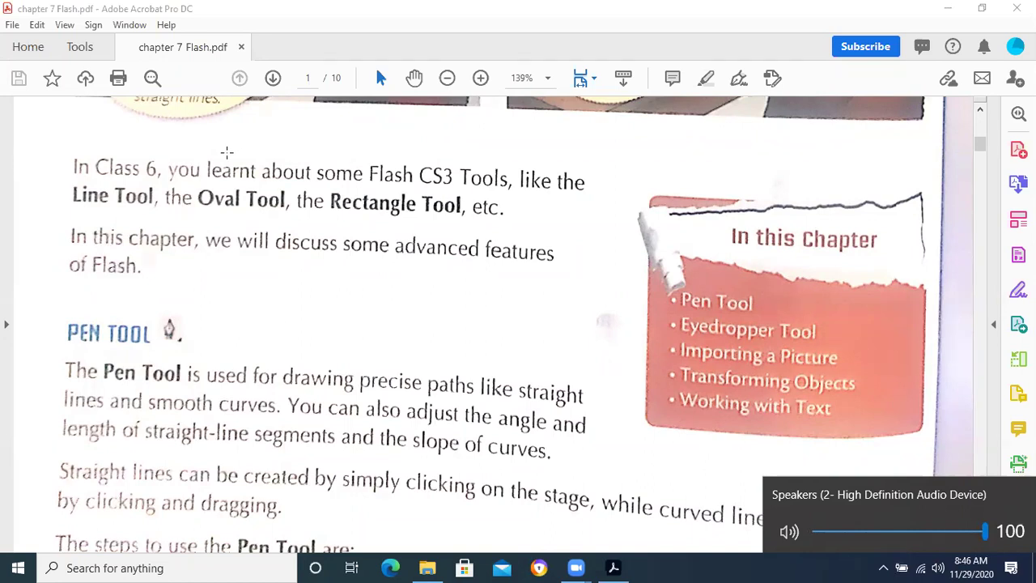
scroll(636, 412, down, 1)
scroll(612, 253, up, 3)
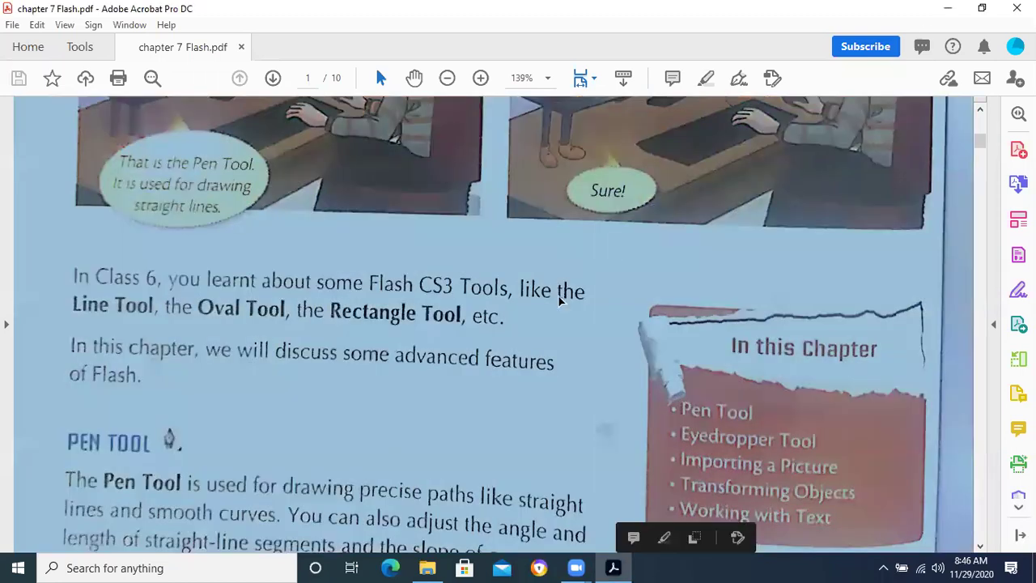
scroll(542, 311, up, 4)
scroll(542, 311, up, 5)
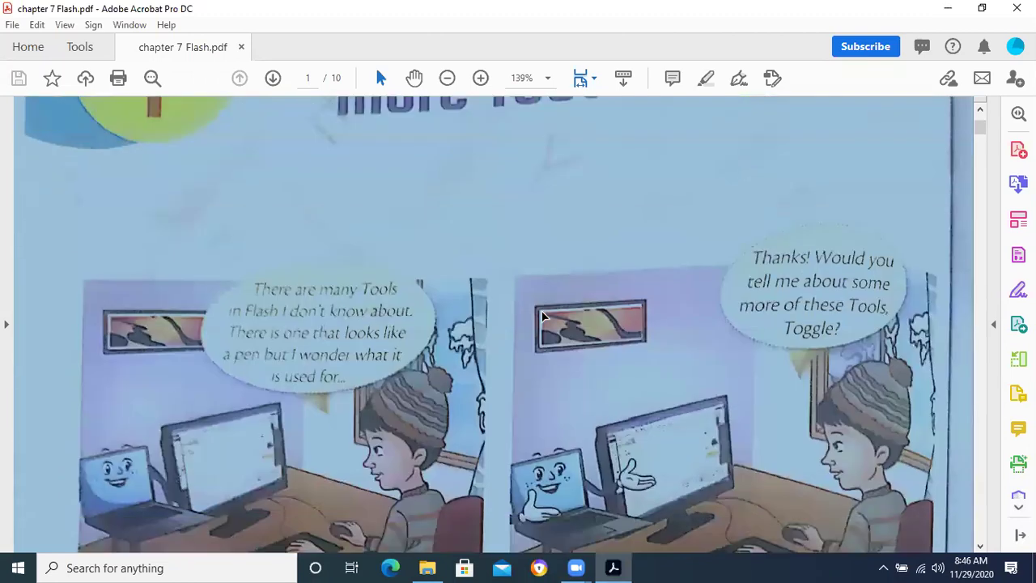
scroll(541, 315, down, 5)
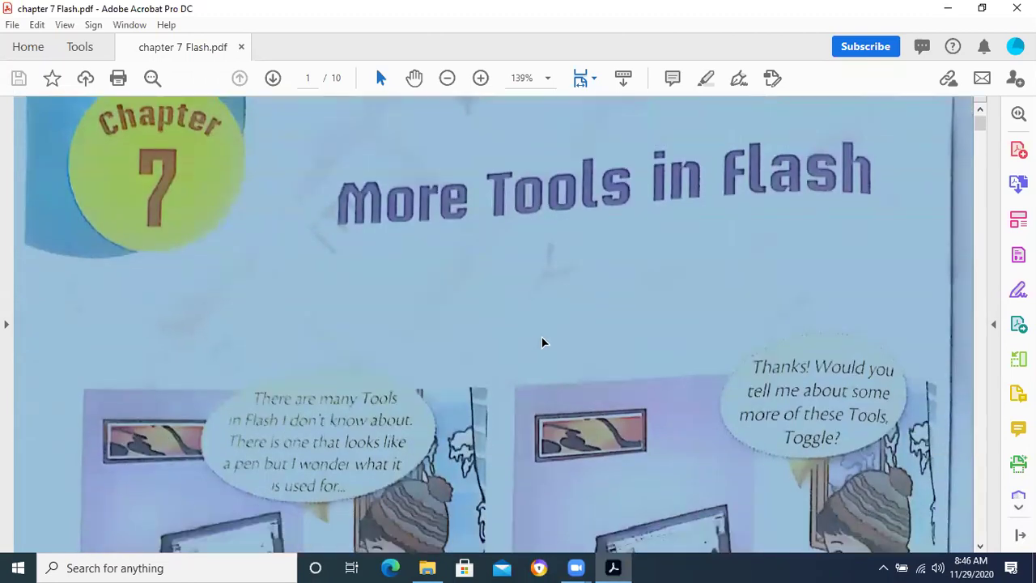
scroll(522, 364, down, 4)
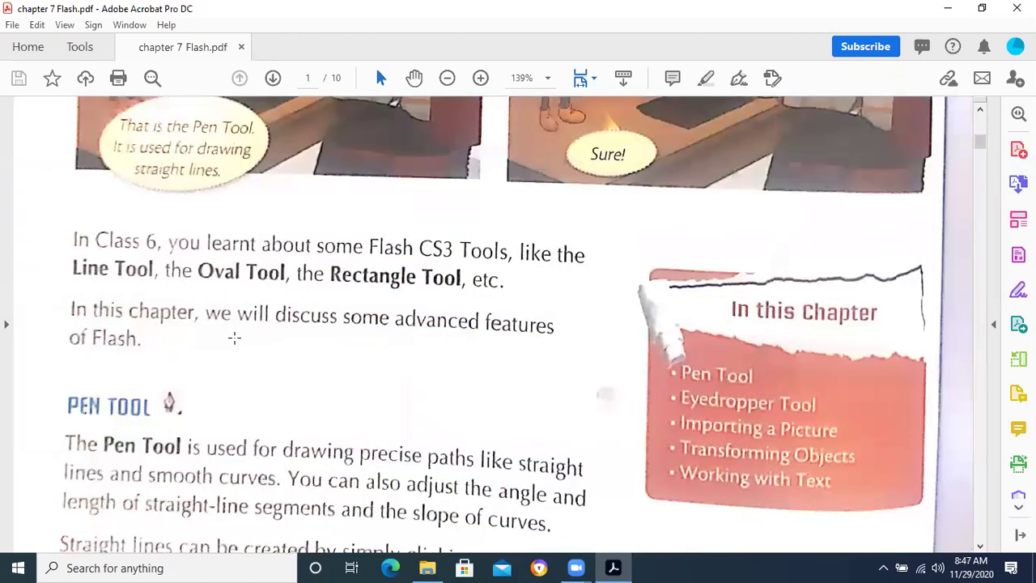
- Read the Pen Tool and Eyedropper Tool sections of the chapter, including their usage steps and Figures 7.1 and 7.2
scroll(234, 338, down, 3)
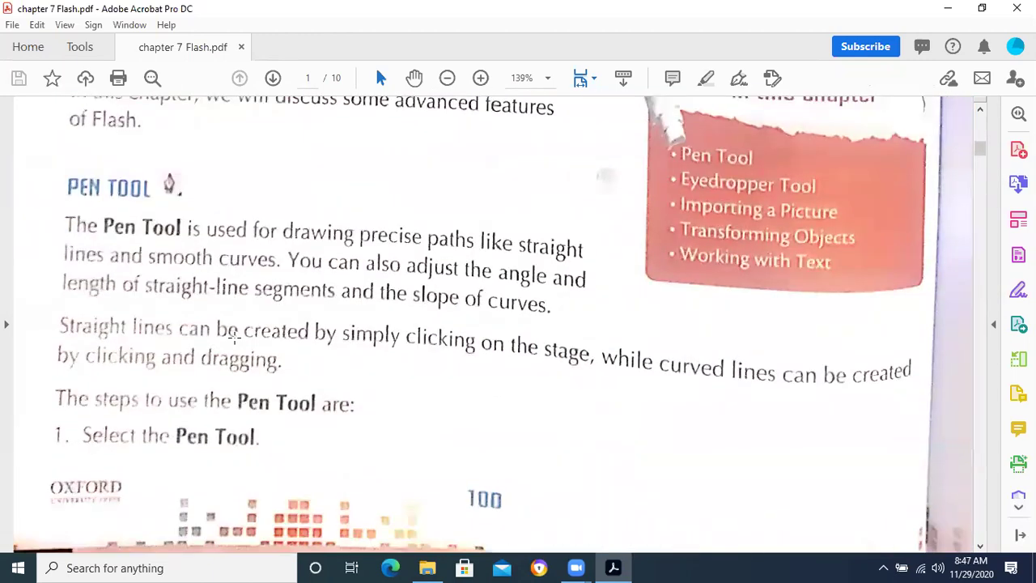
scroll(234, 337, down, 11)
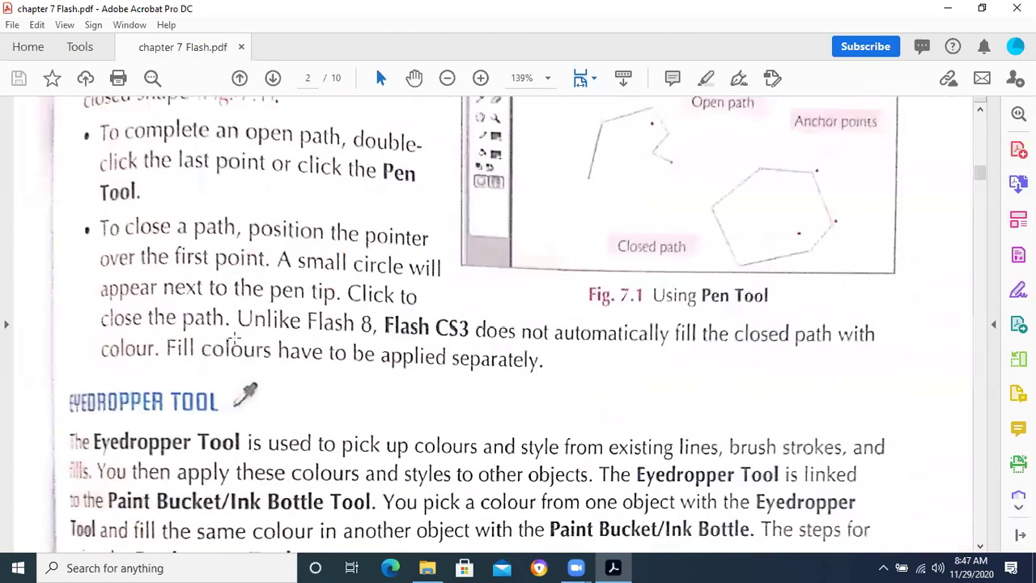
scroll(234, 338, down, 3)
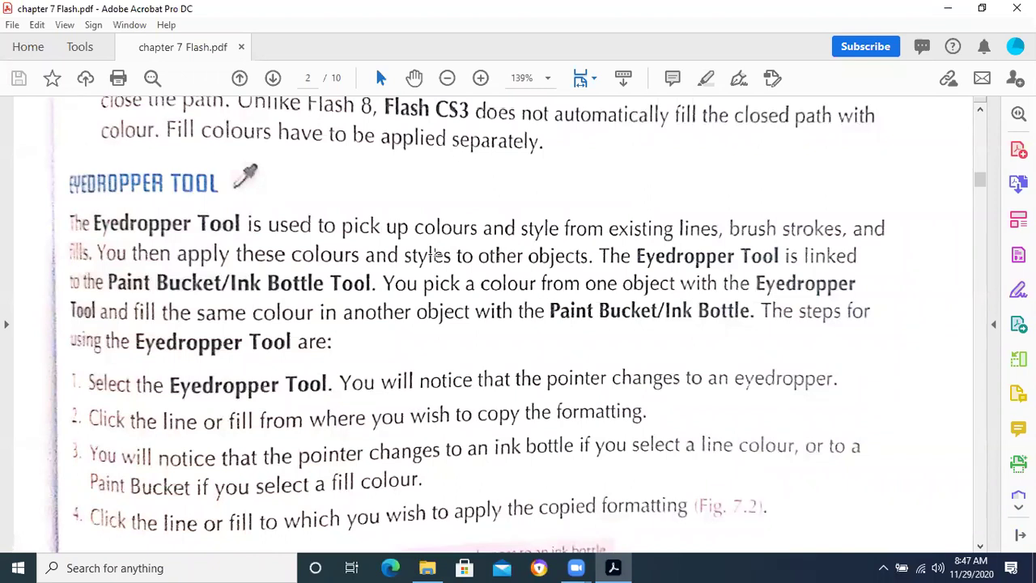
click(585, 258)
click(365, 302)
scroll(365, 302, down, 6)
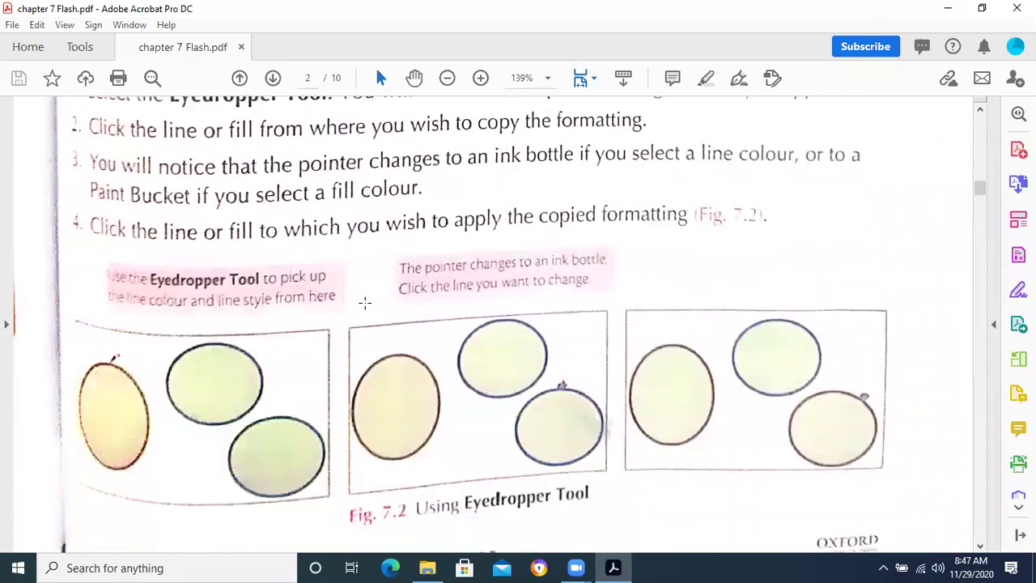
scroll(365, 302, down, 2)
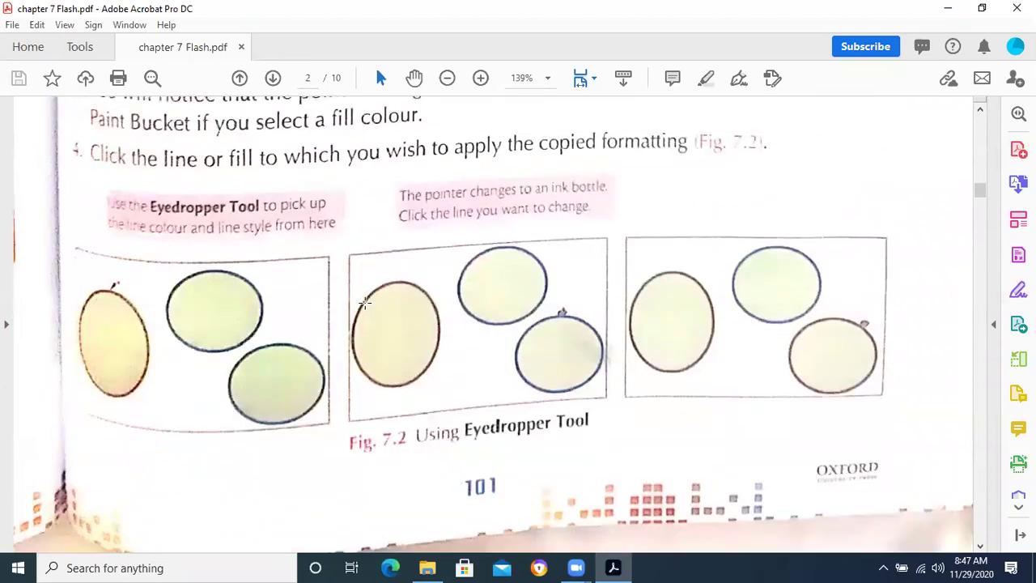
scroll(364, 302, down, 1)
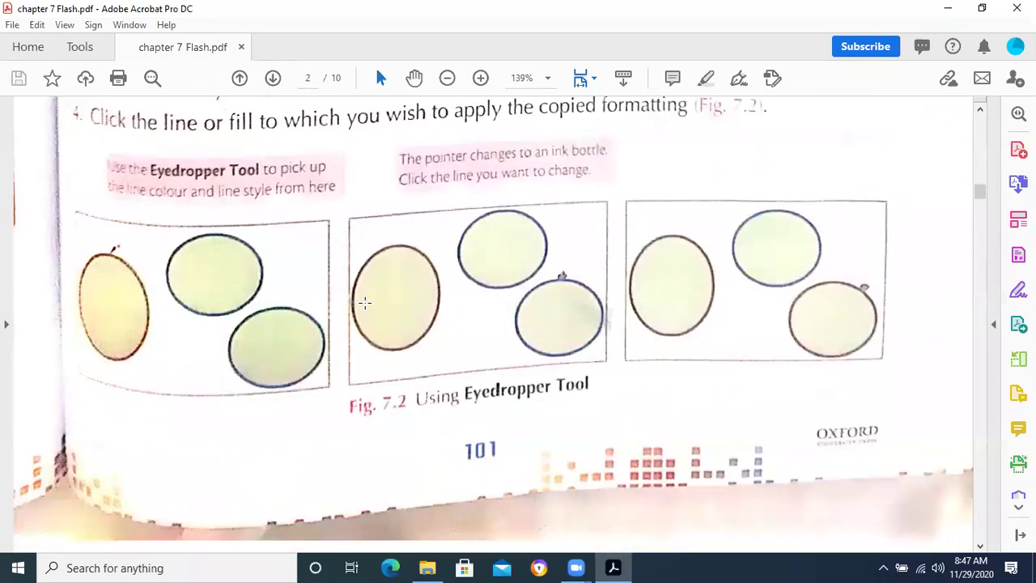
scroll(364, 302, down, 4)
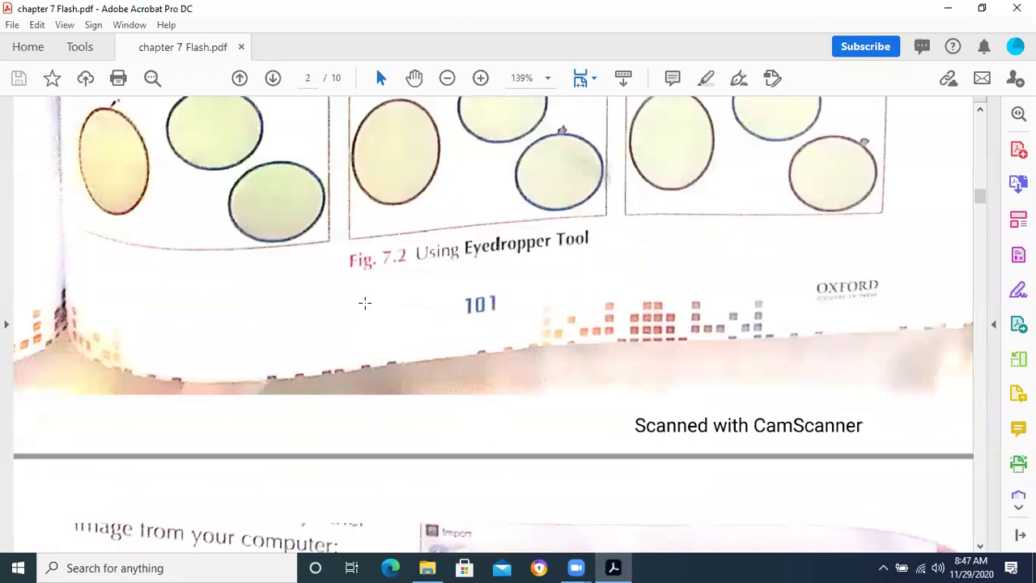
- Read the chapter's sections on importing a picture, transforming objects, the Free Transform Tool and moving an object
scroll(364, 302, down, 10)
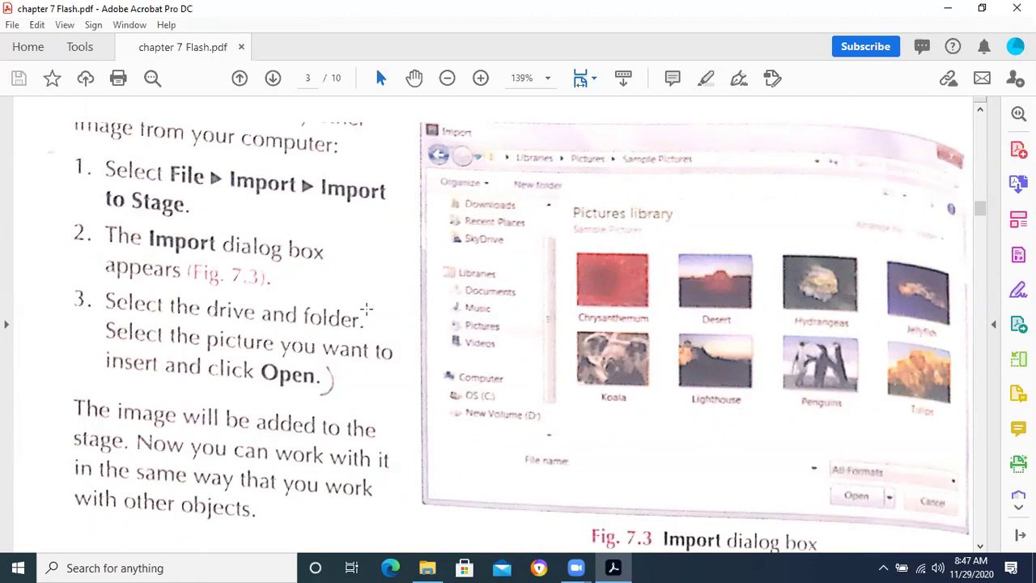
scroll(366, 308, down, 2)
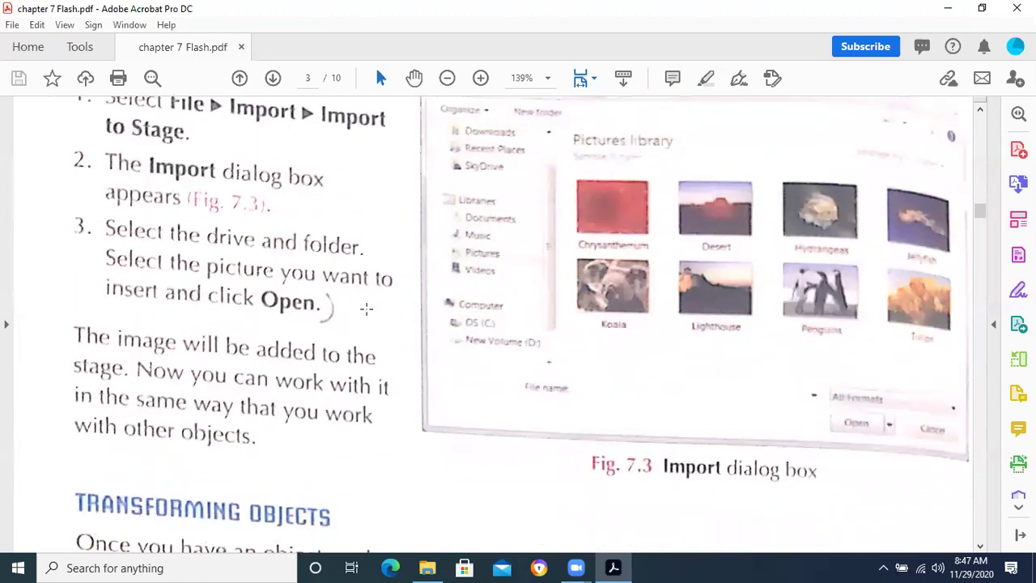
scroll(366, 309, down, 2)
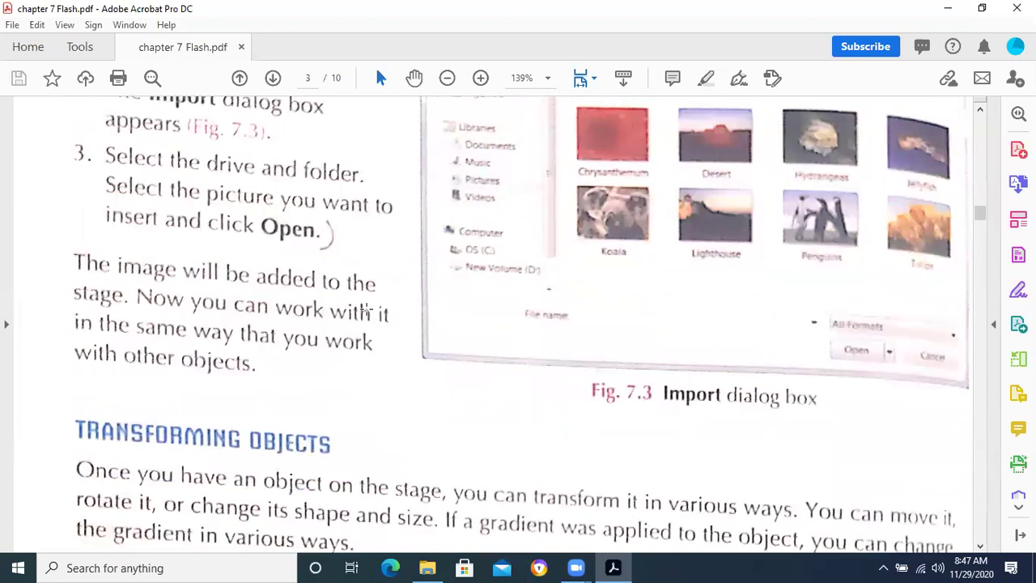
scroll(366, 309, down, 4)
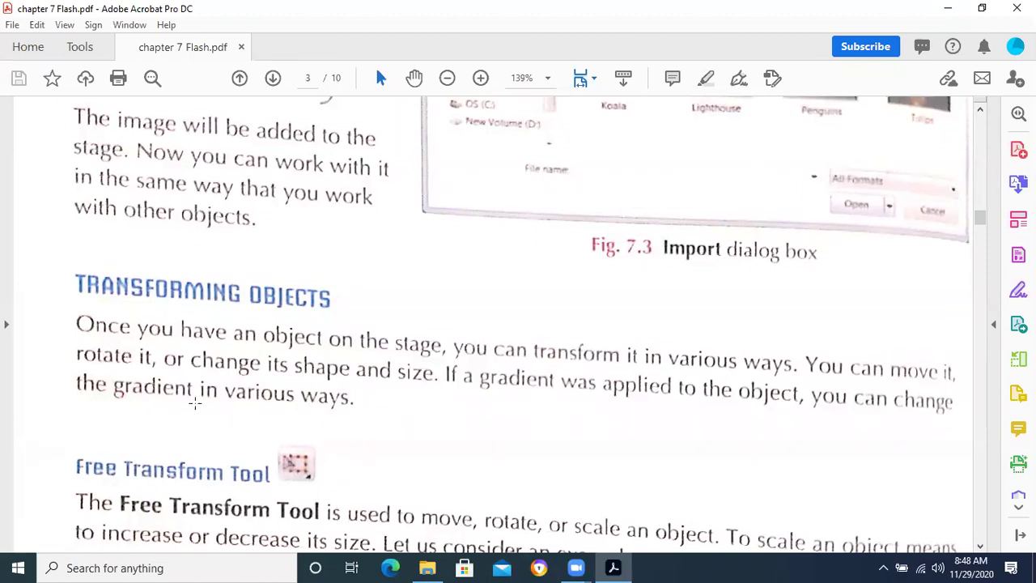
scroll(172, 406, down, 3)
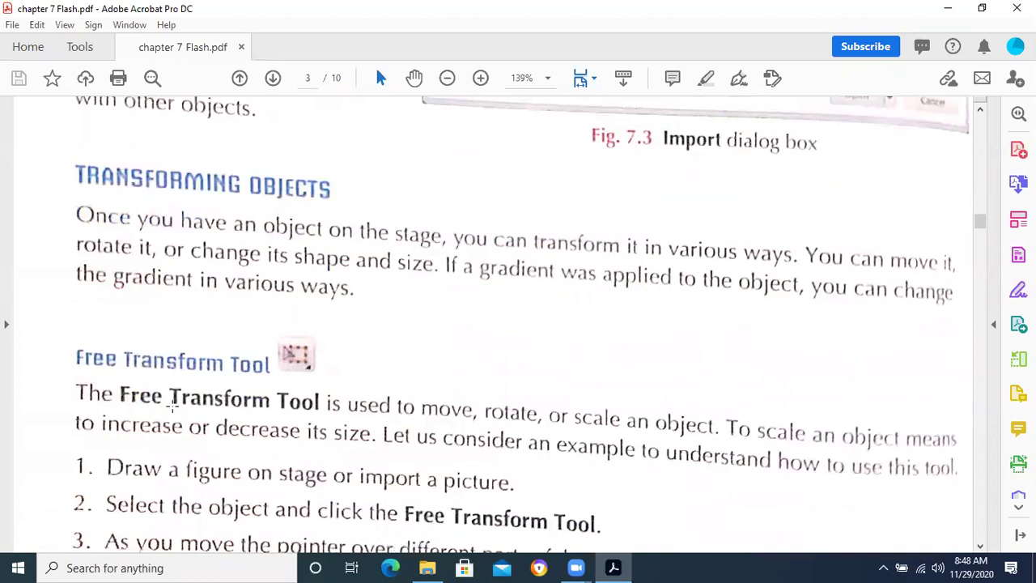
scroll(172, 407, down, 5)
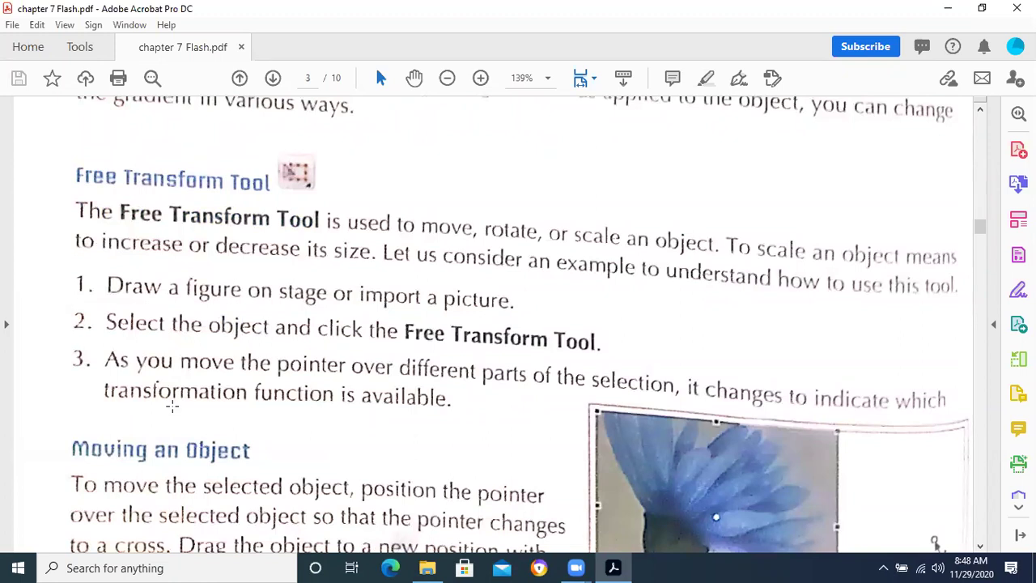
click(701, 565)
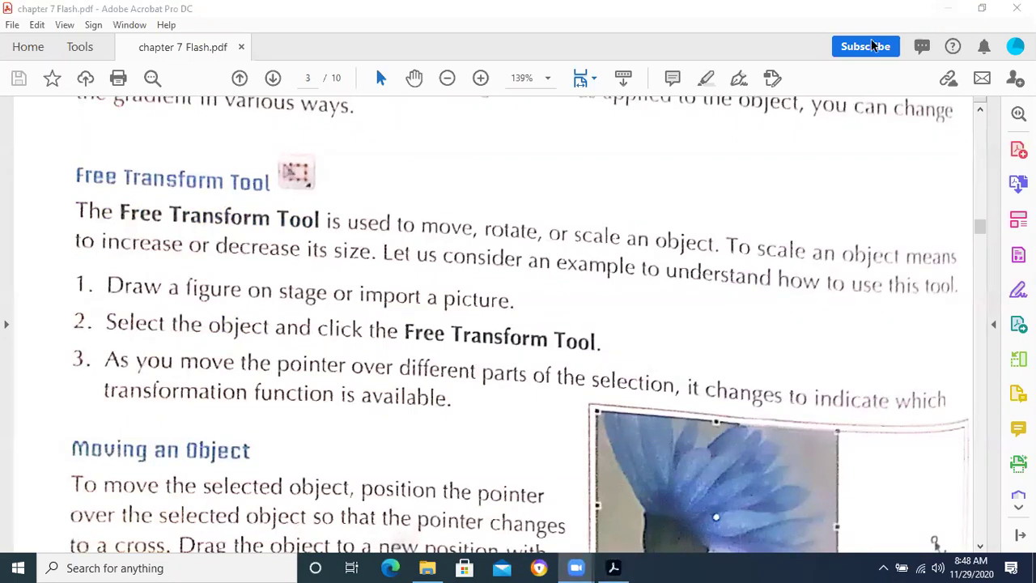
click(364, 219)
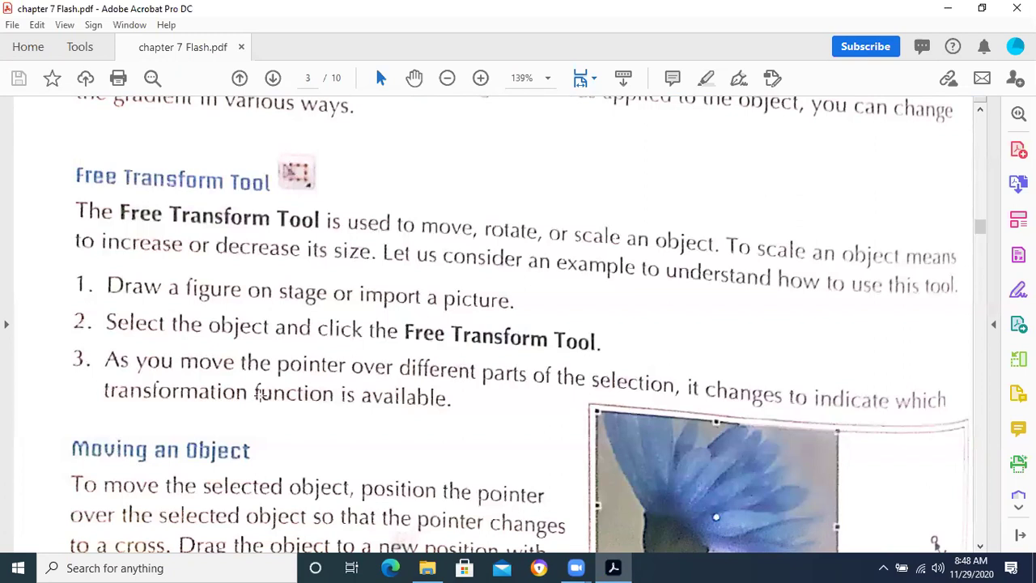
scroll(137, 322, down, 3)
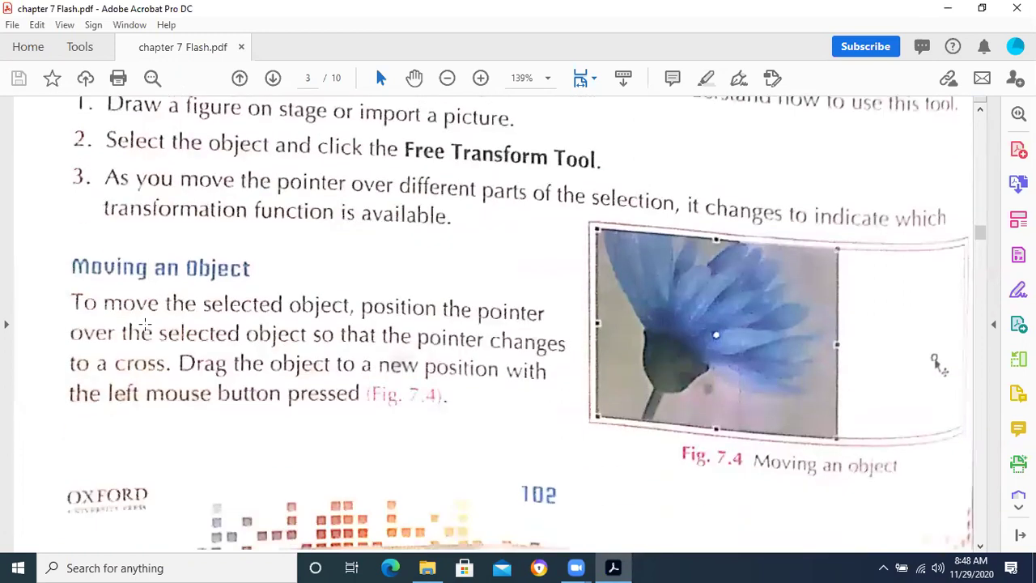
scroll(144, 324, down, 1)
scroll(146, 324, down, 3)
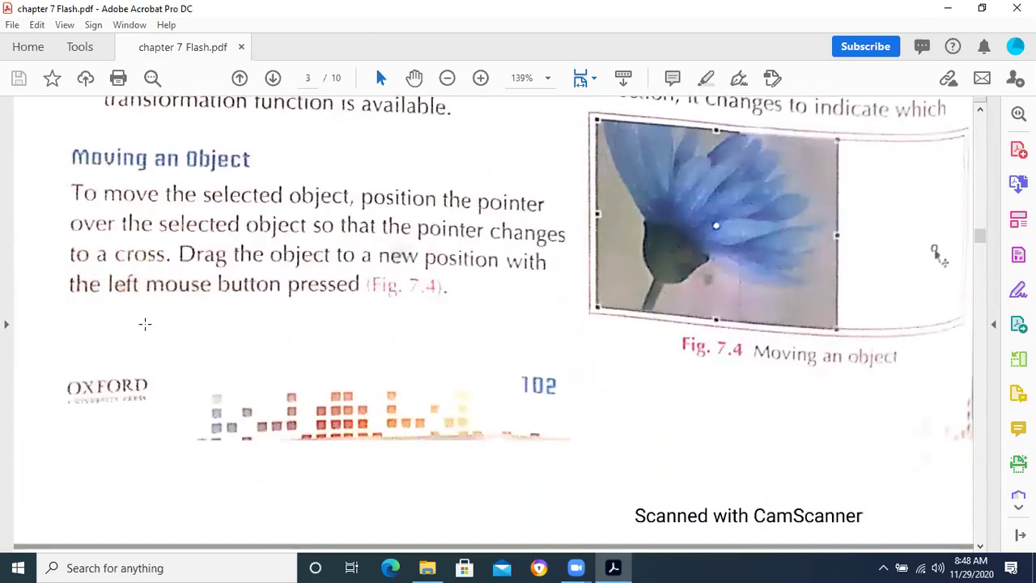
scroll(145, 322, up, 3)
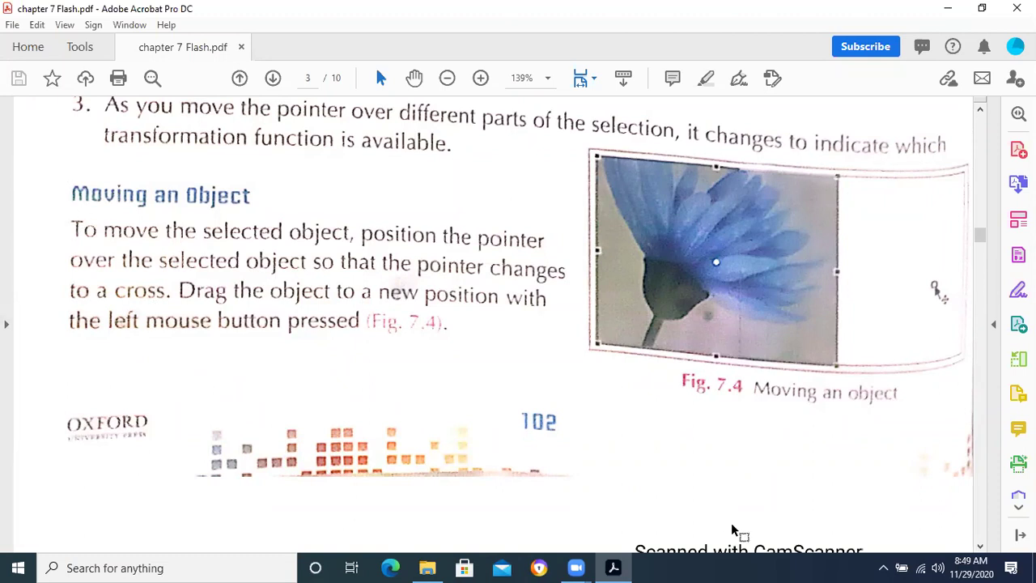
- Switch to Adobe Flash CS3 Professional and create a new Flash File (ActionScript 3.0)
click(948, 8)
double_click(39, 327)
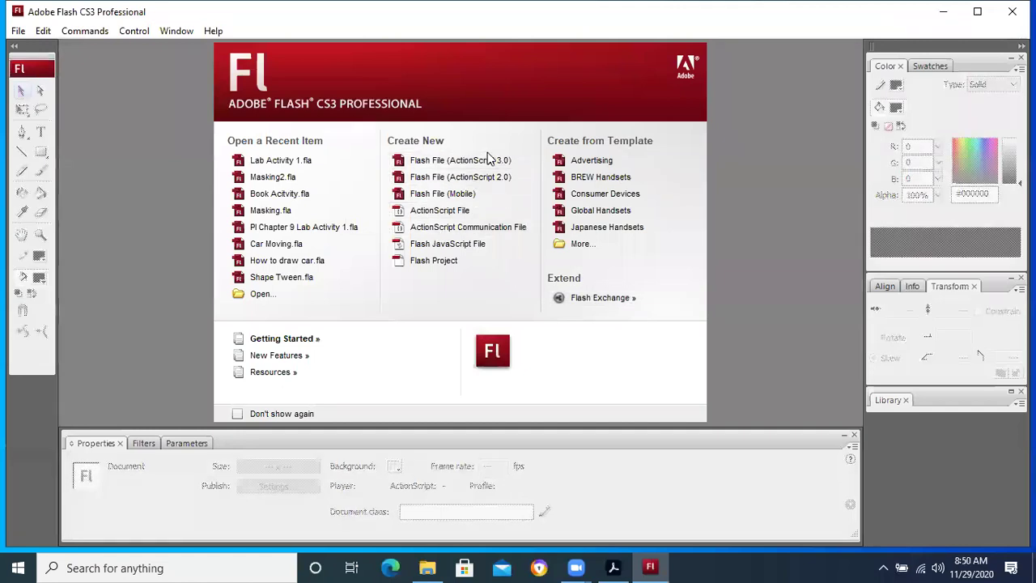
click(483, 160)
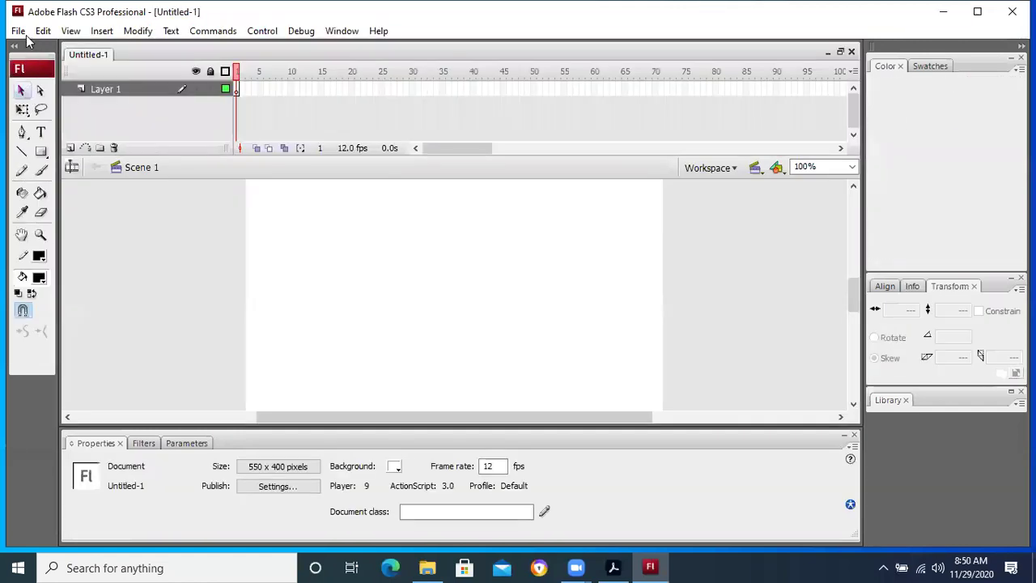
click(21, 32)
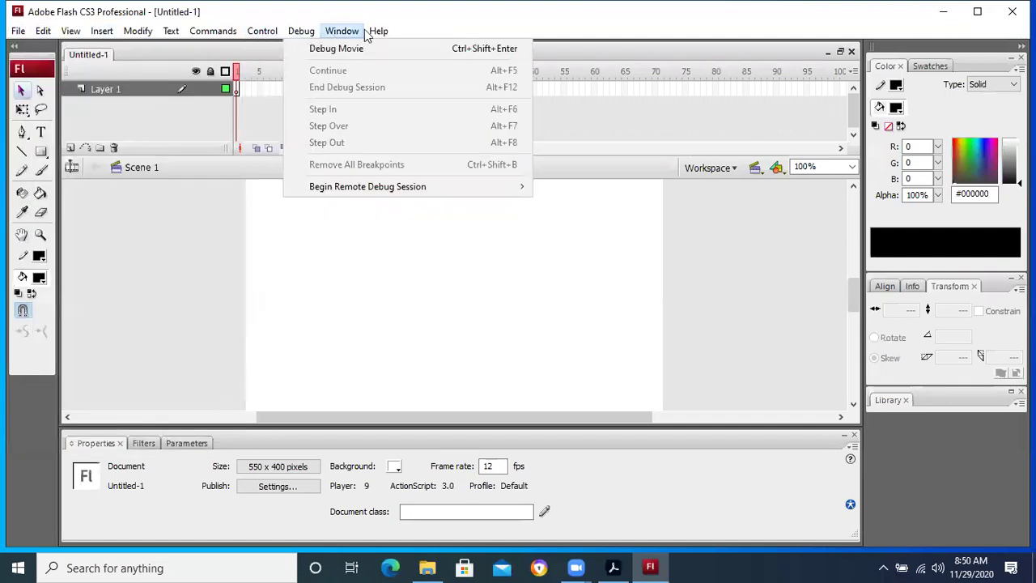
click(18, 31)
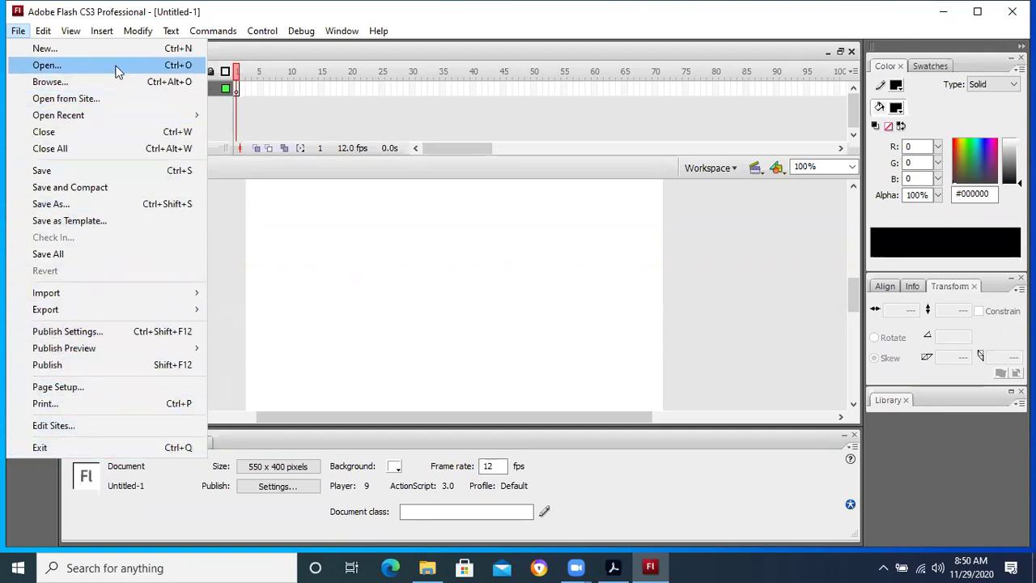
mouse_move(37, 34)
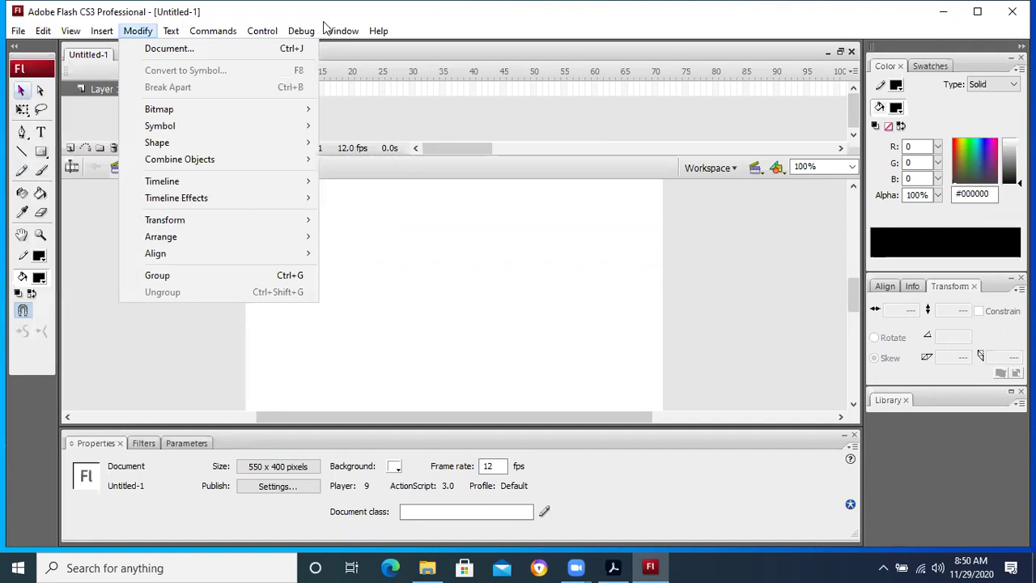
mouse_move(352, 31)
mouse_move(72, 36)
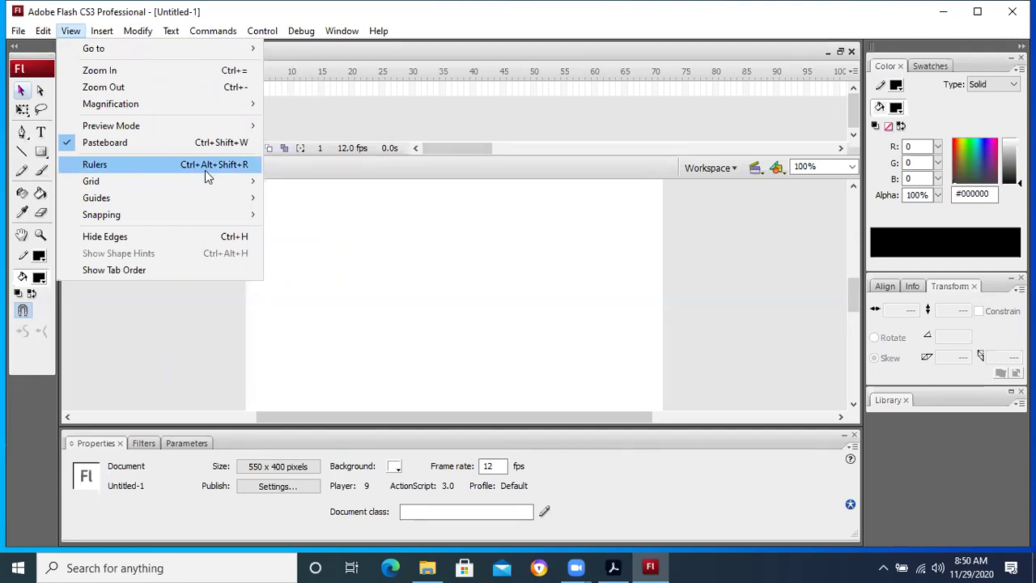
click(348, 30)
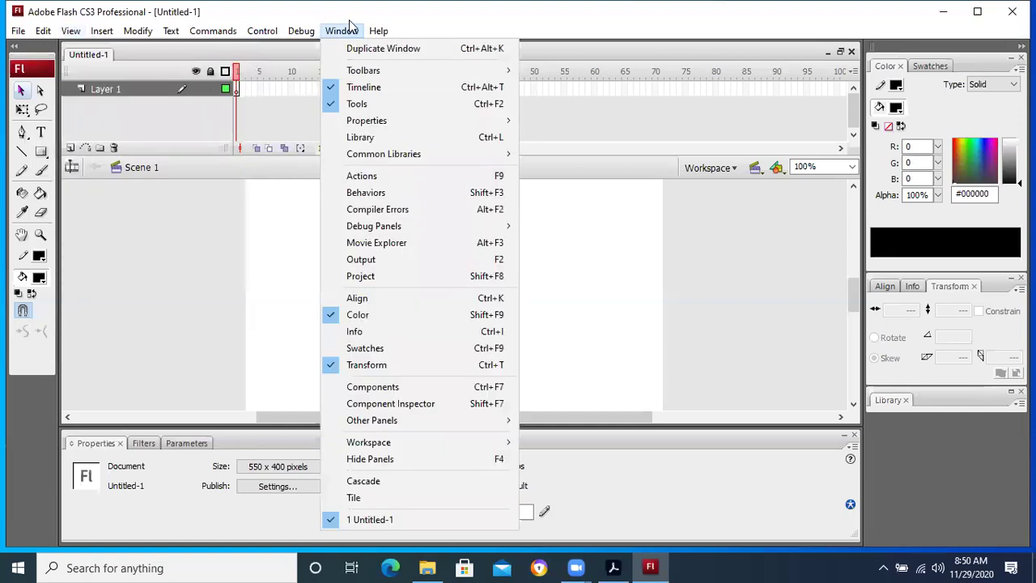
mouse_move(410, 122)
click(613, 254)
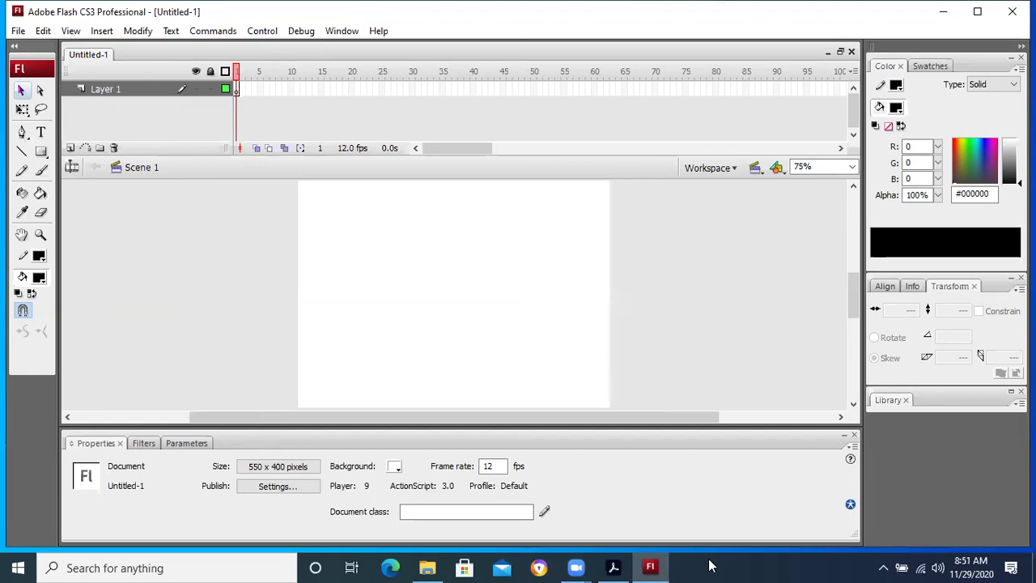
key(super+d)
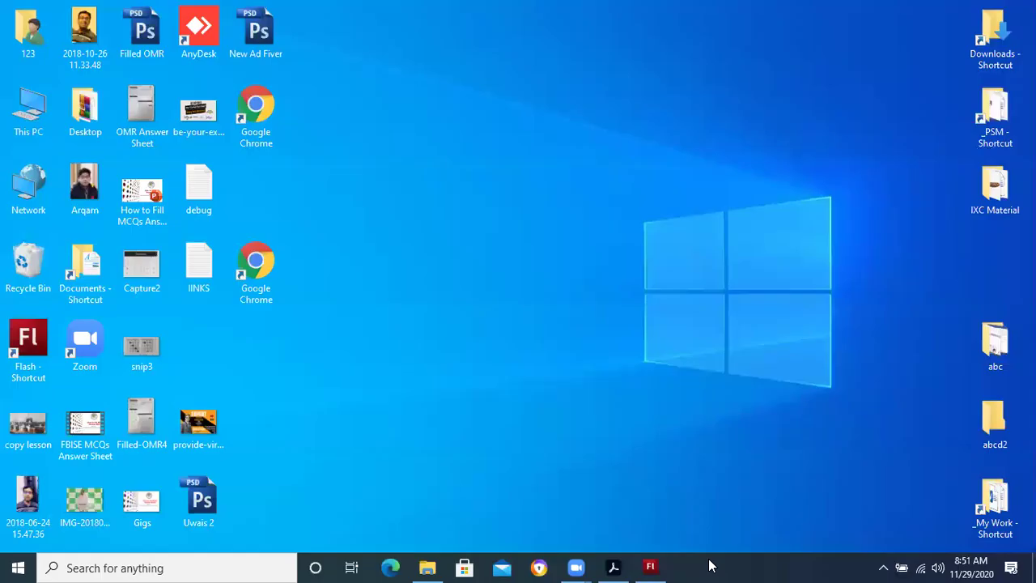
key(super+d)
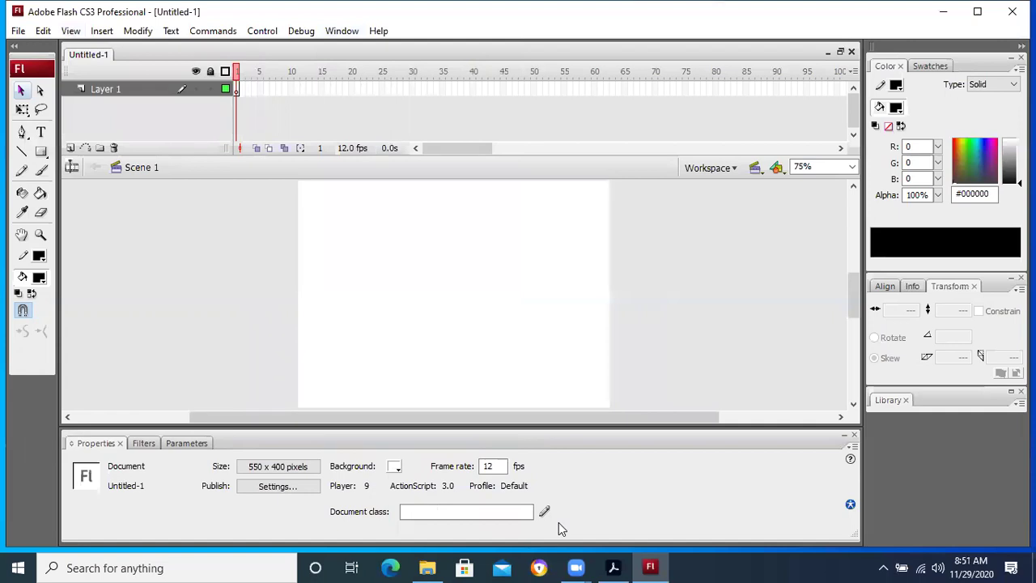
- Switch to chapter 7 Flash.pdf in Acrobat and read the Rotating an Object and Scaling an Object sections with Figures 7.5 and 7.6
key(alt+Tab)
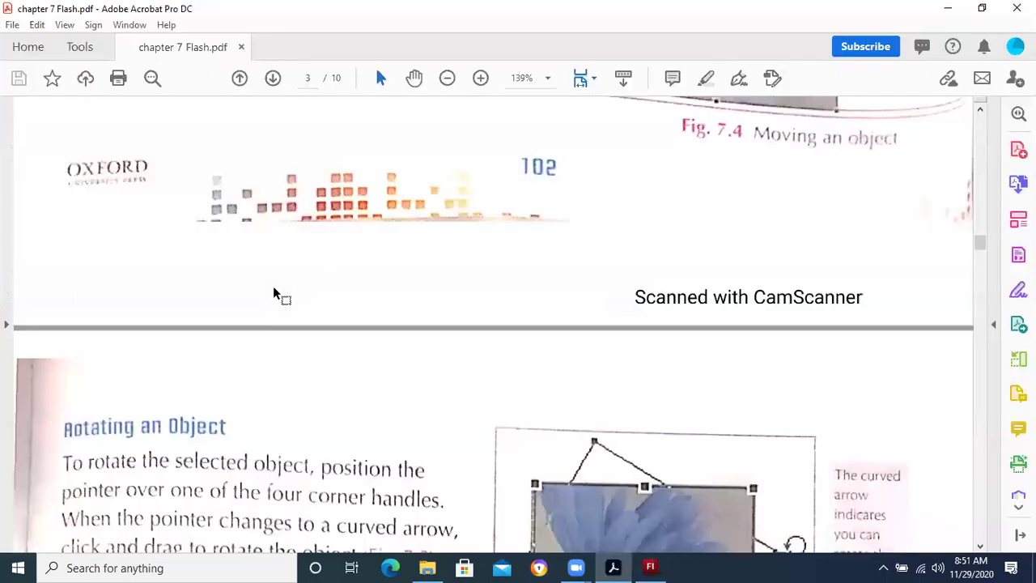
scroll(275, 286, down, 1)
scroll(275, 286, down, 3)
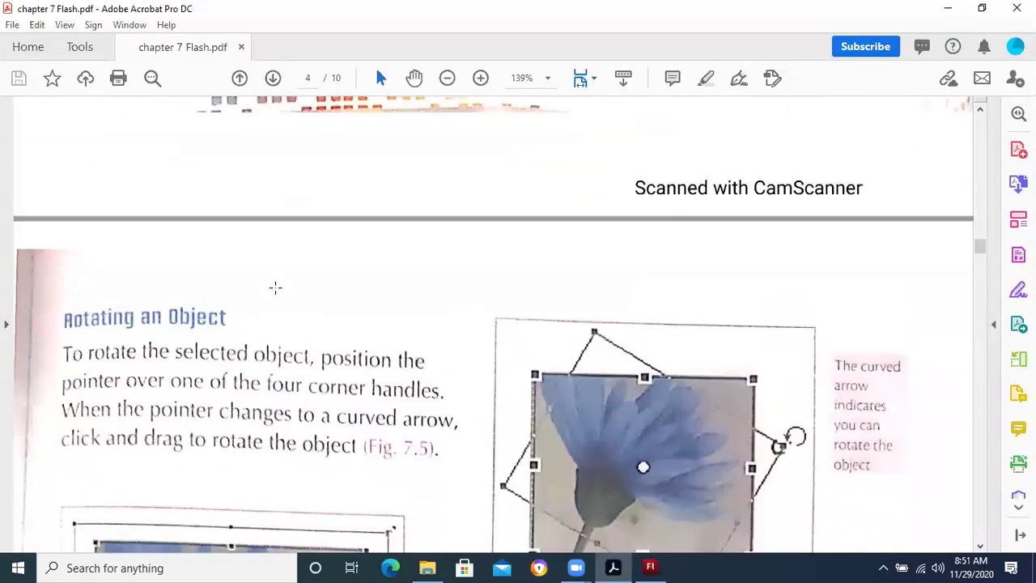
scroll(275, 285, up, 1)
scroll(275, 289, down, 2)
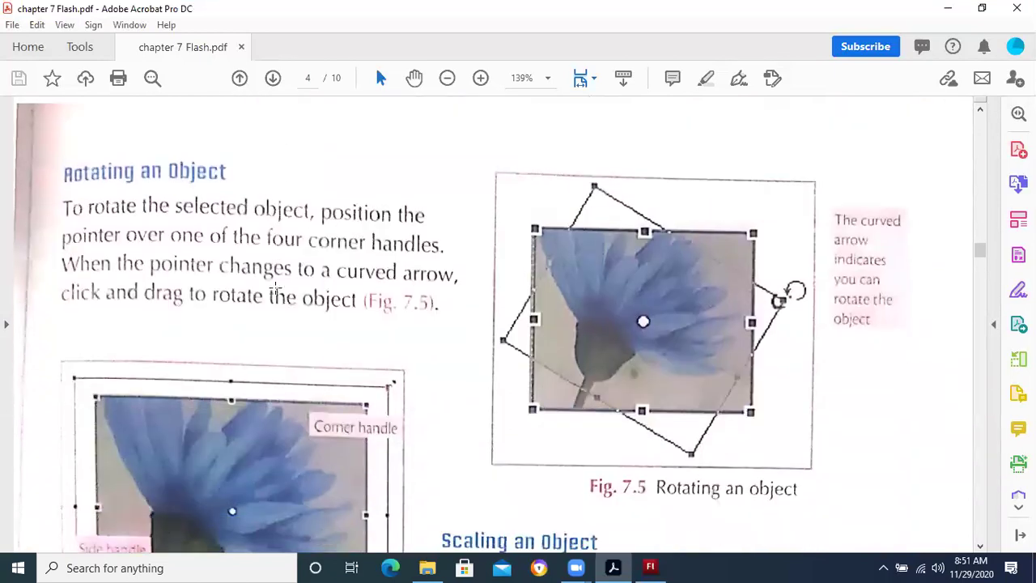
scroll(276, 289, down, 1)
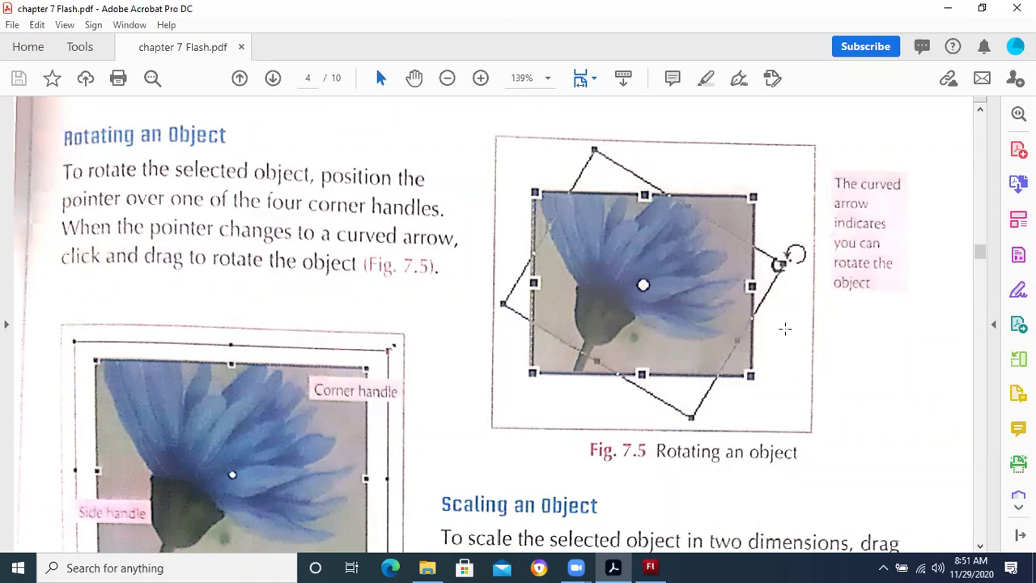
scroll(791, 344, down, 5)
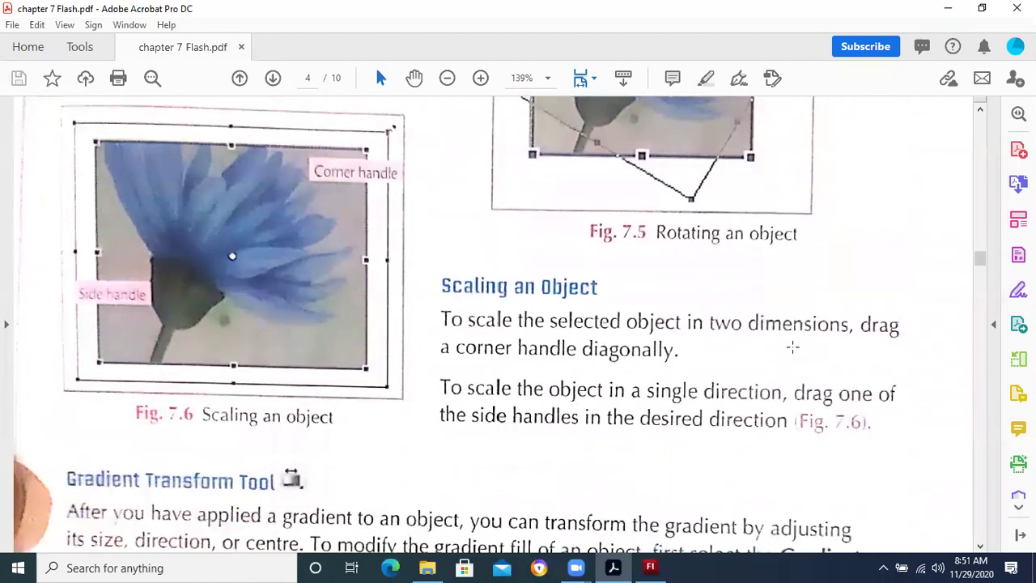
drag(441, 270, 938, 462)
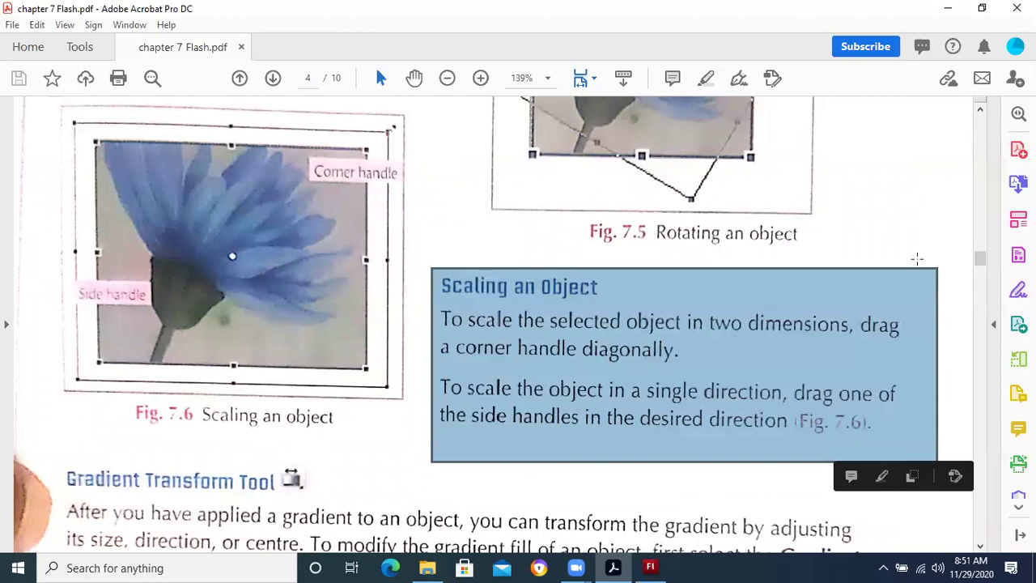
click(888, 233)
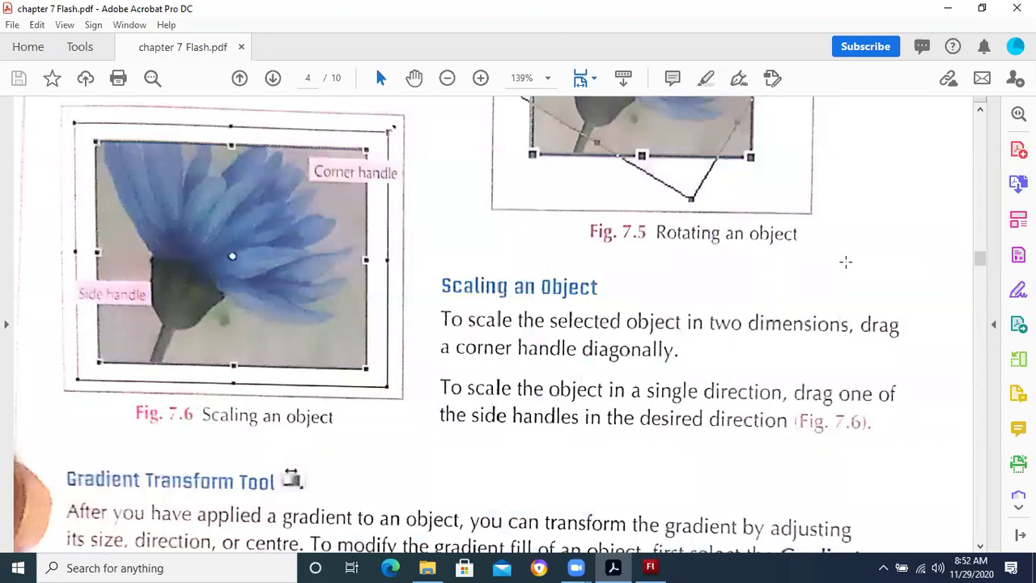
- Read the Gradient Transform Tool section and the start of the Linear Gradient section in the chapter
scroll(847, 262, down, 5)
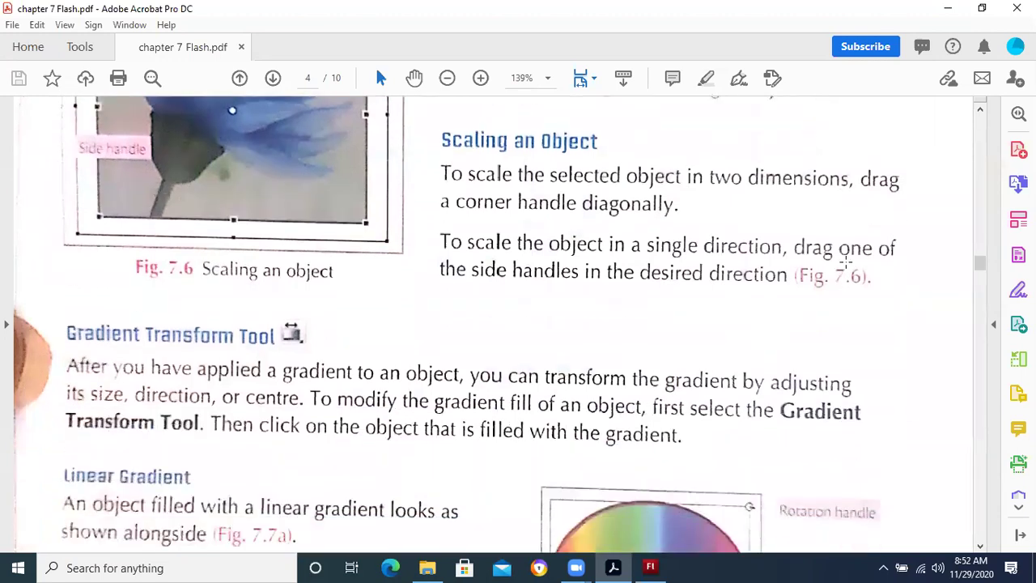
scroll(846, 262, down, 1)
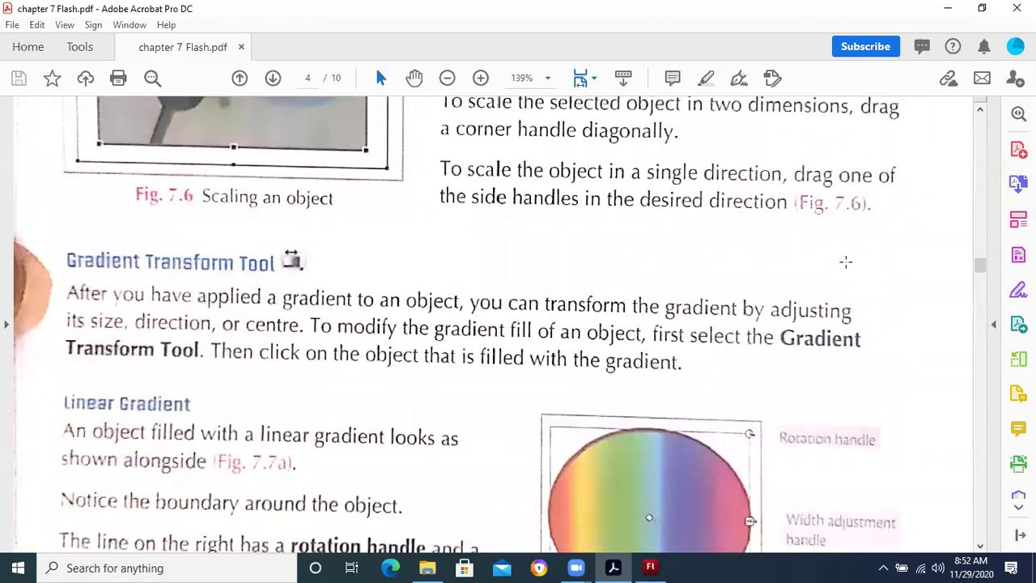
scroll(846, 262, down, 2)
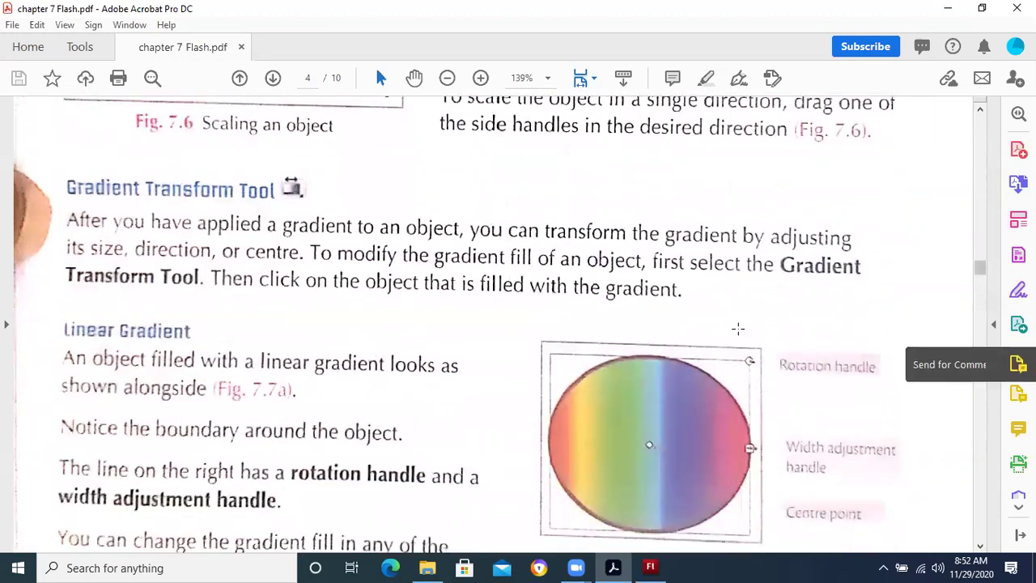
drag(68, 180, 918, 308)
click(501, 313)
click(498, 317)
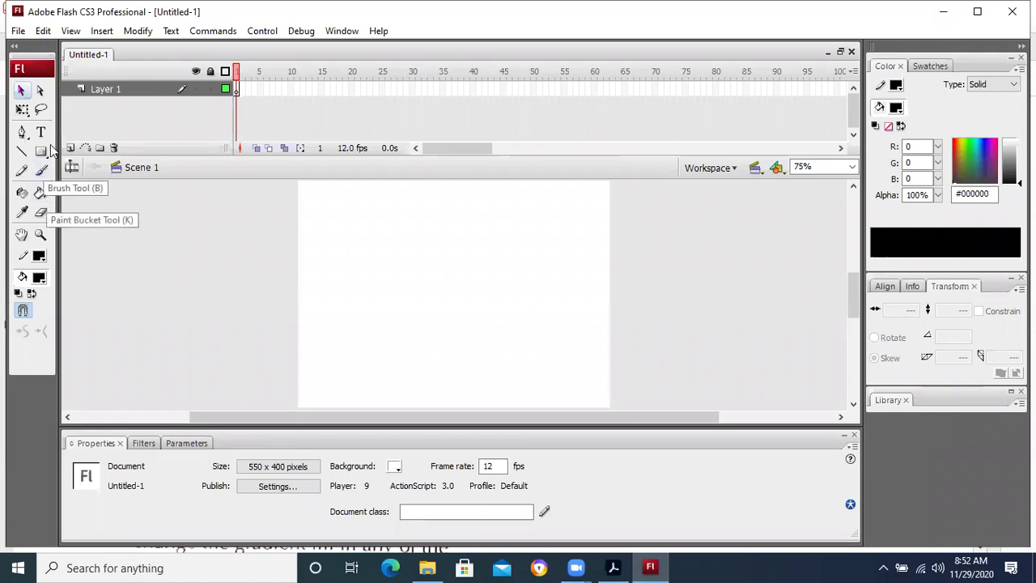
click(27, 129)
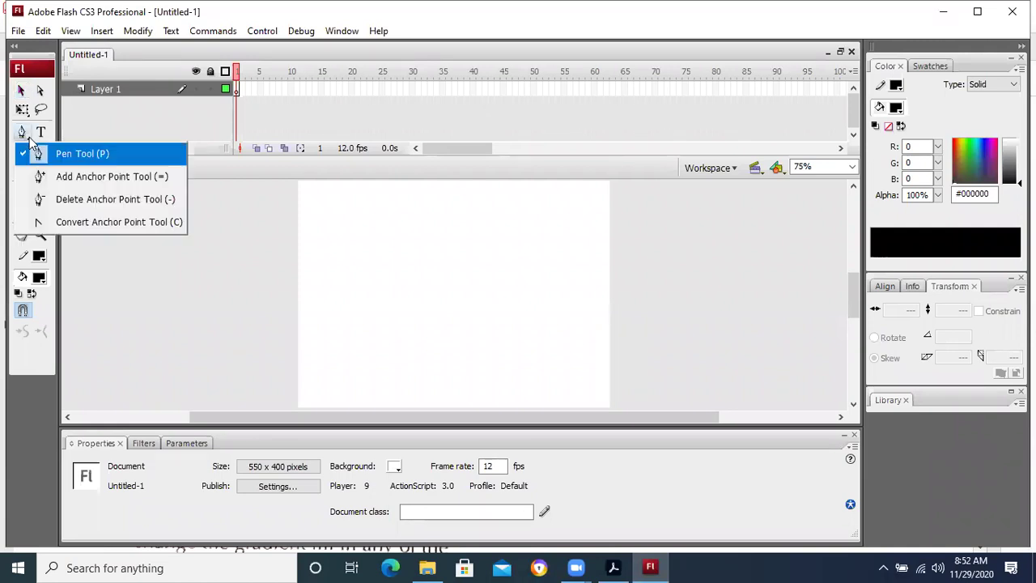
click(23, 110)
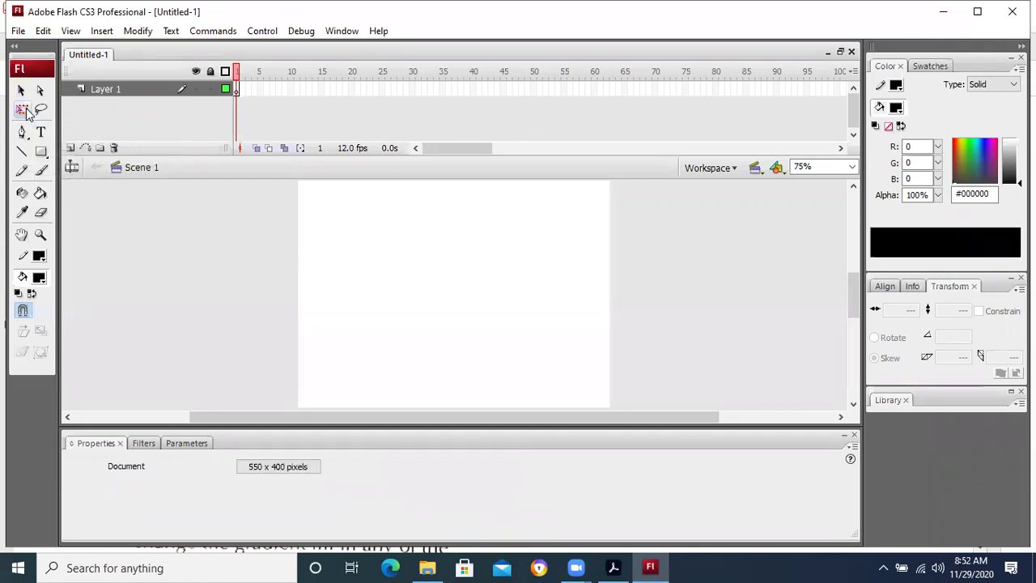
click(25, 113)
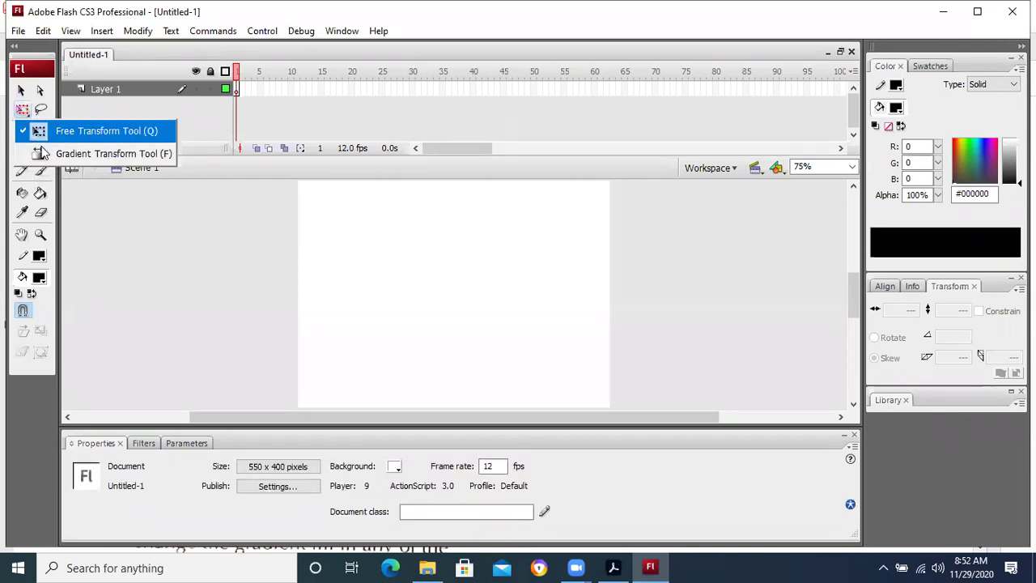
click(73, 208)
- Draw a black rectangle about 282 by 230 px on the stage and rotate it about 50° with Free Transform
click(42, 153)
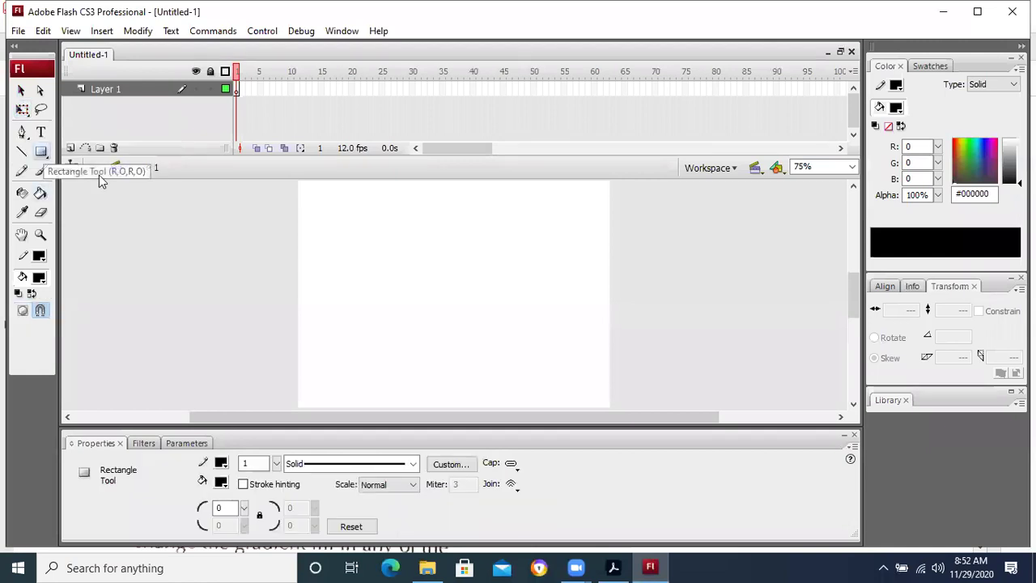
drag(312, 213, 473, 344)
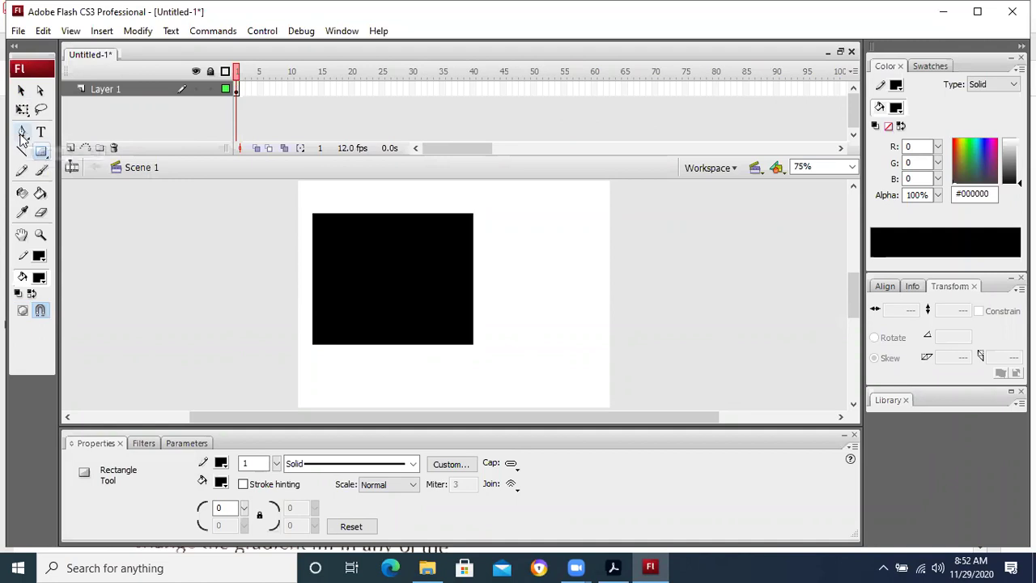
click(23, 110)
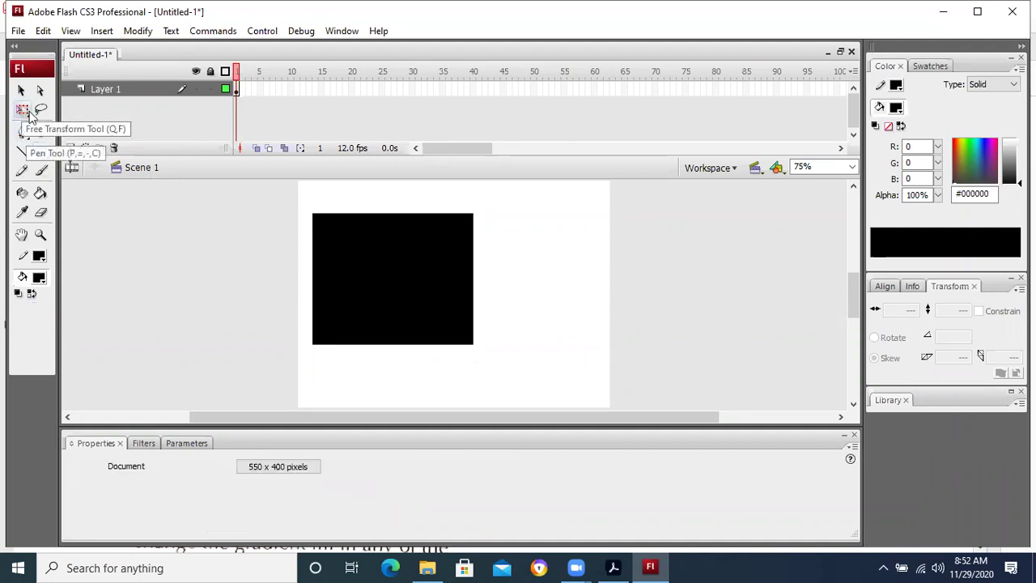
click(463, 279)
drag(490, 208, 513, 300)
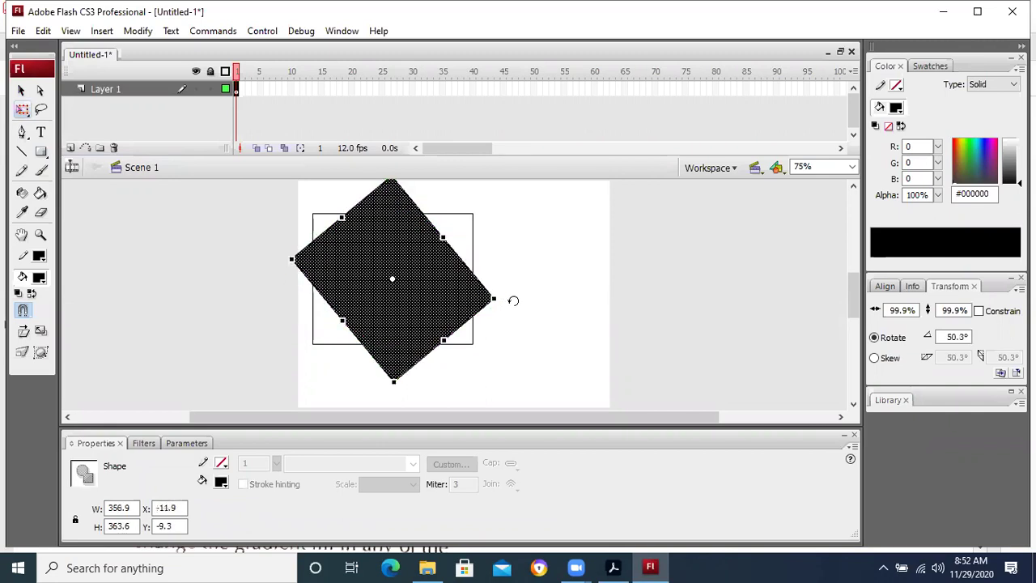
- Undo the rotation of the black rectangle and delete the rectangle from the stage
key(ctrl+z)
key(ctrl+z)
key(ctrl+z)
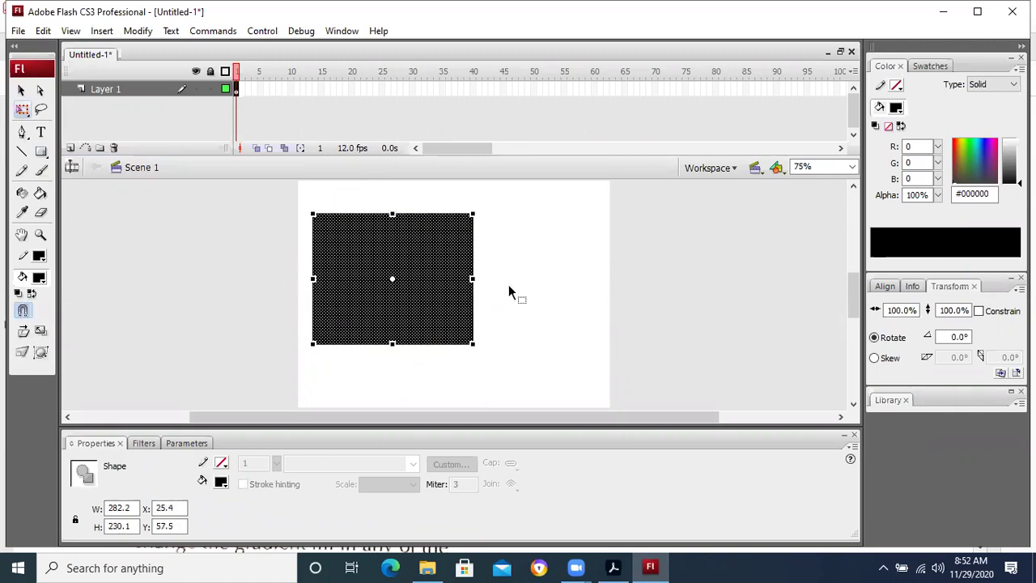
click(510, 286)
drag(282, 199, 529, 361)
key(Delete)
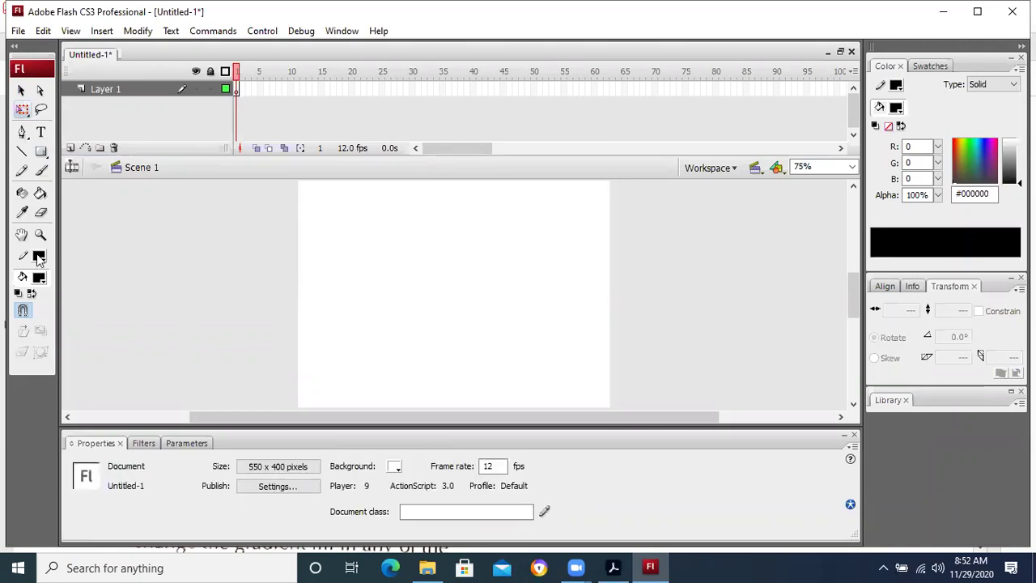
- Draw a rectangle about 292 by 205 px on the stage with no stroke and a green #00FF00 fill
click(38, 256)
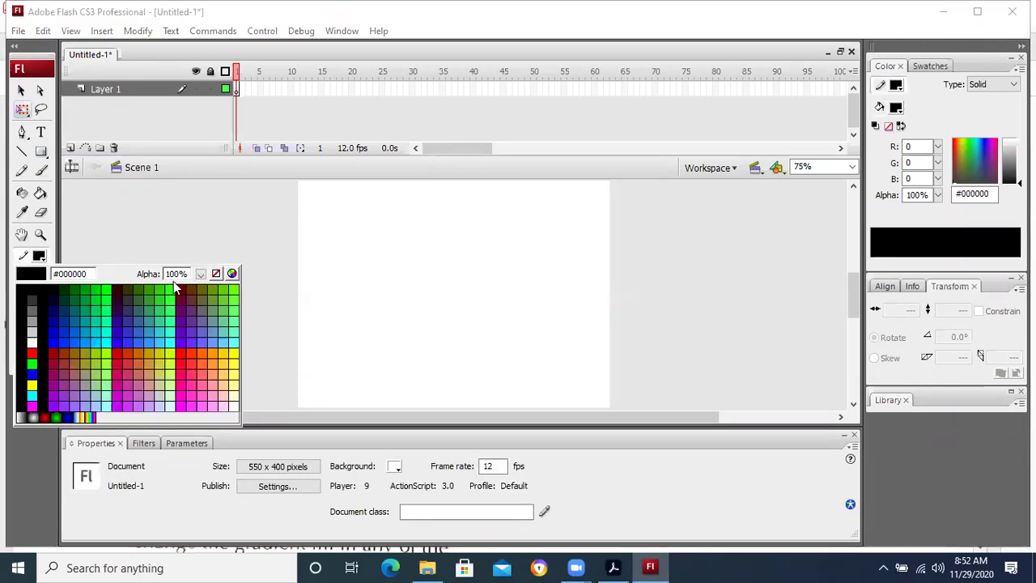
click(217, 273)
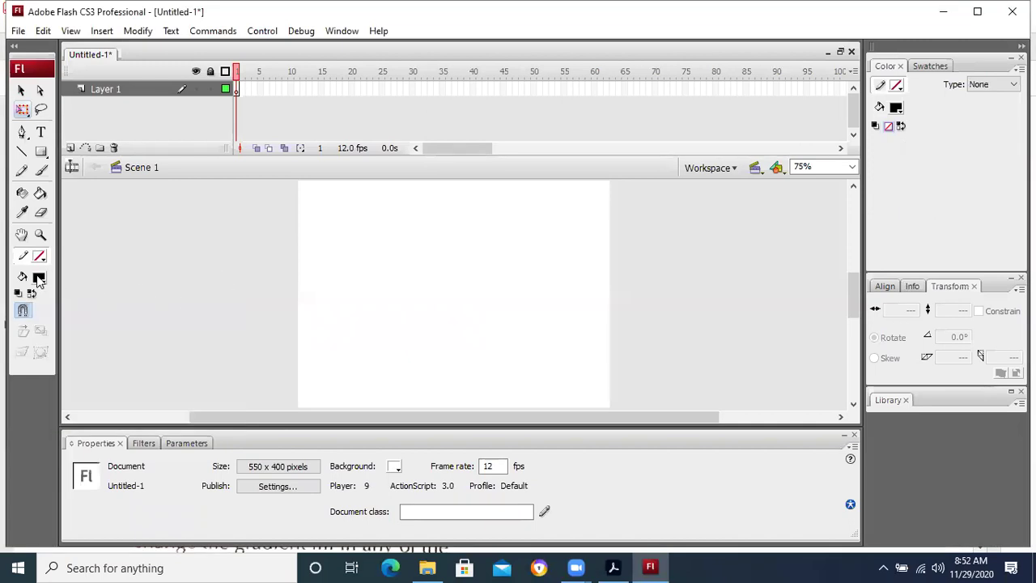
click(39, 278)
click(108, 312)
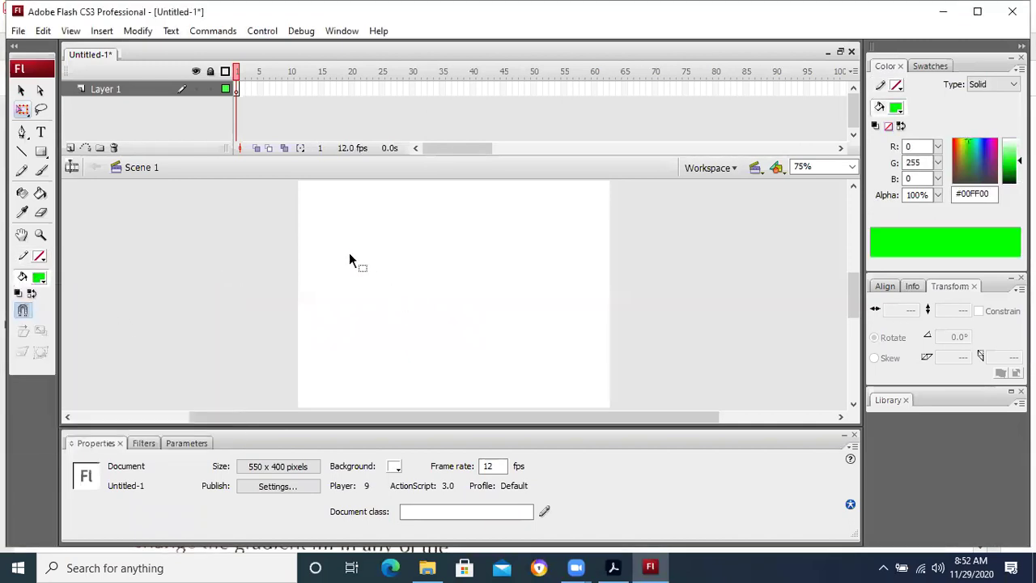
click(41, 151)
drag(334, 243, 500, 358)
- Rotate the green rectangle 45° with the Free Transform Tool and undo the rotation
click(21, 109)
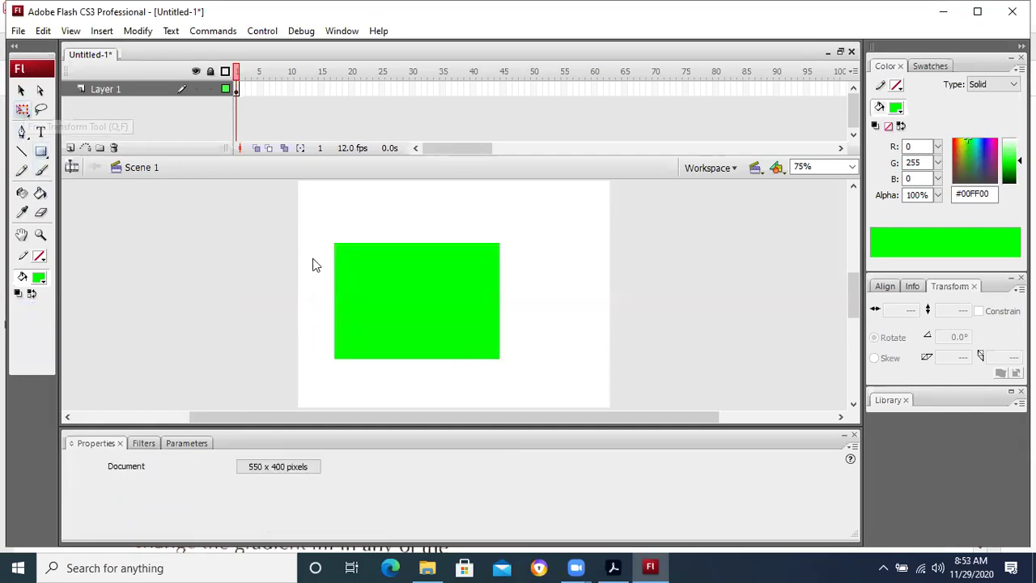
click(490, 302)
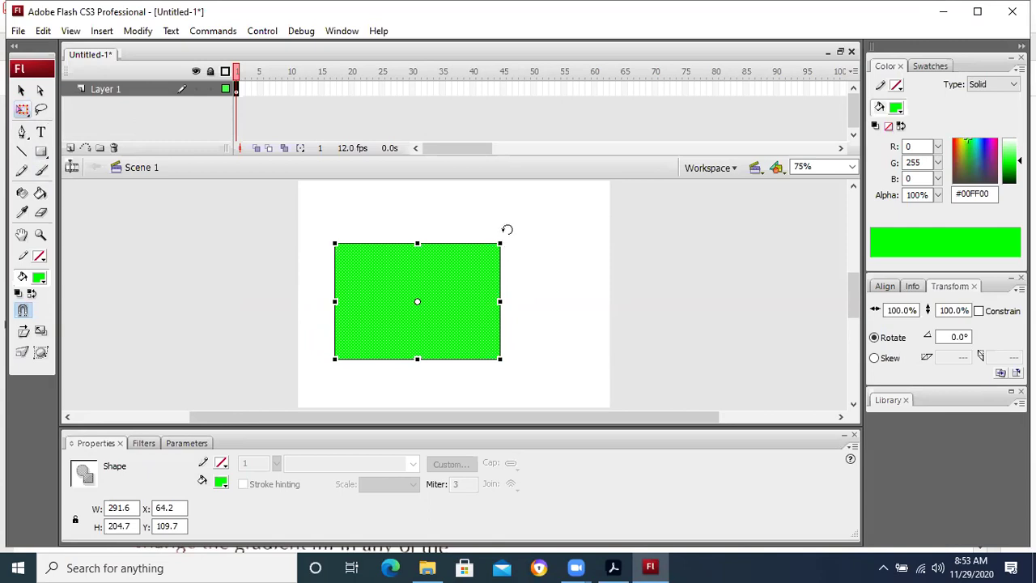
drag(507, 230, 530, 308)
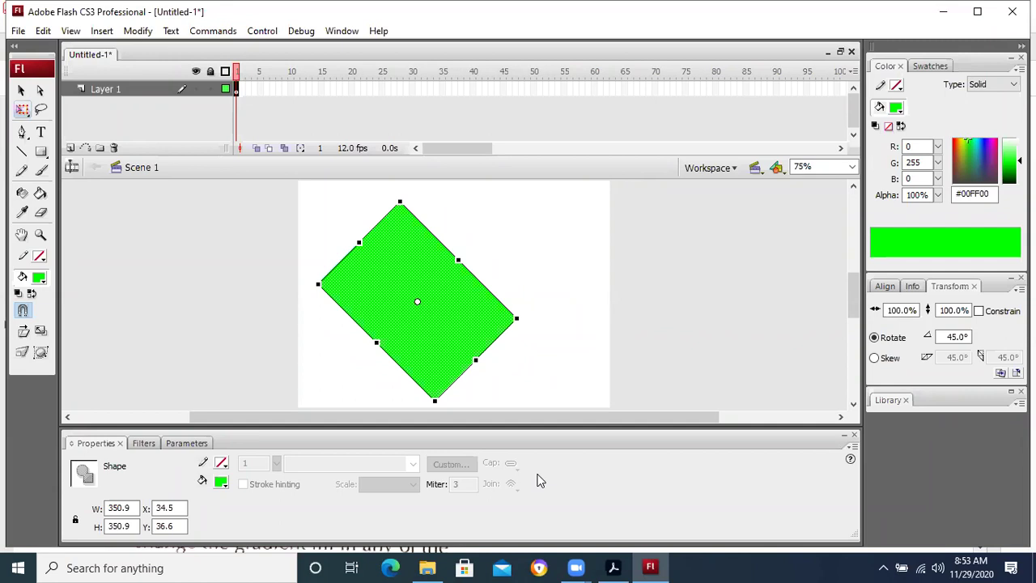
key(ctrl+z)
click(324, 354)
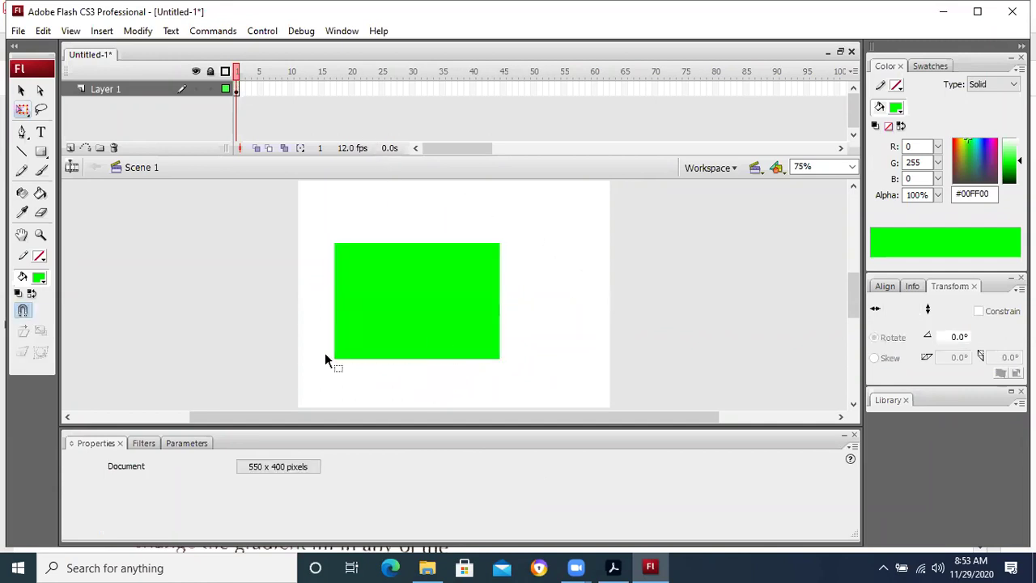
- Move the green rectangle to about X 126, Y 95 and enlarge it with Free Transform to about 406 by 285 px
click(22, 91)
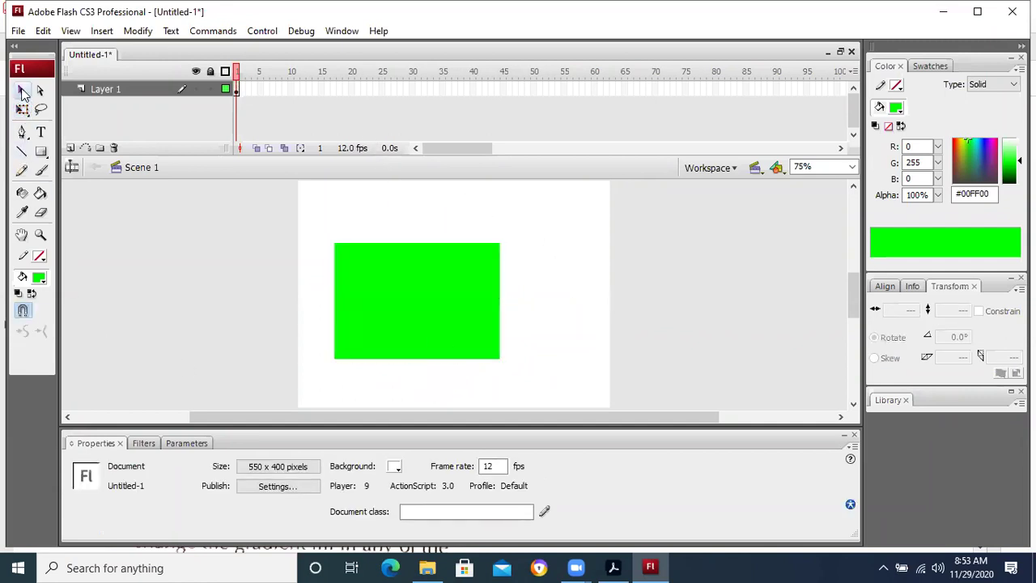
click(407, 285)
drag(451, 291, 487, 284)
click(618, 286)
click(492, 289)
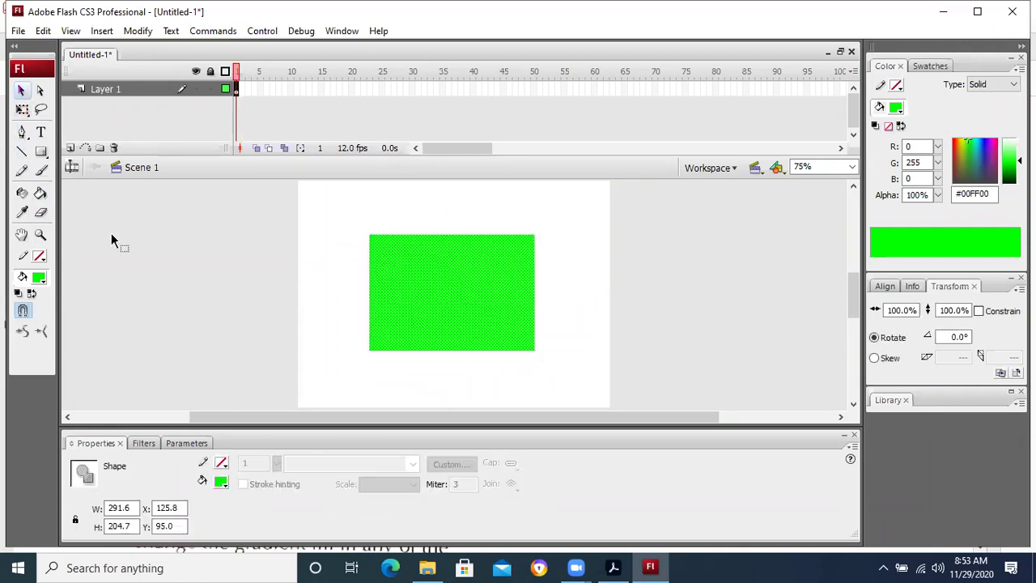
click(27, 116)
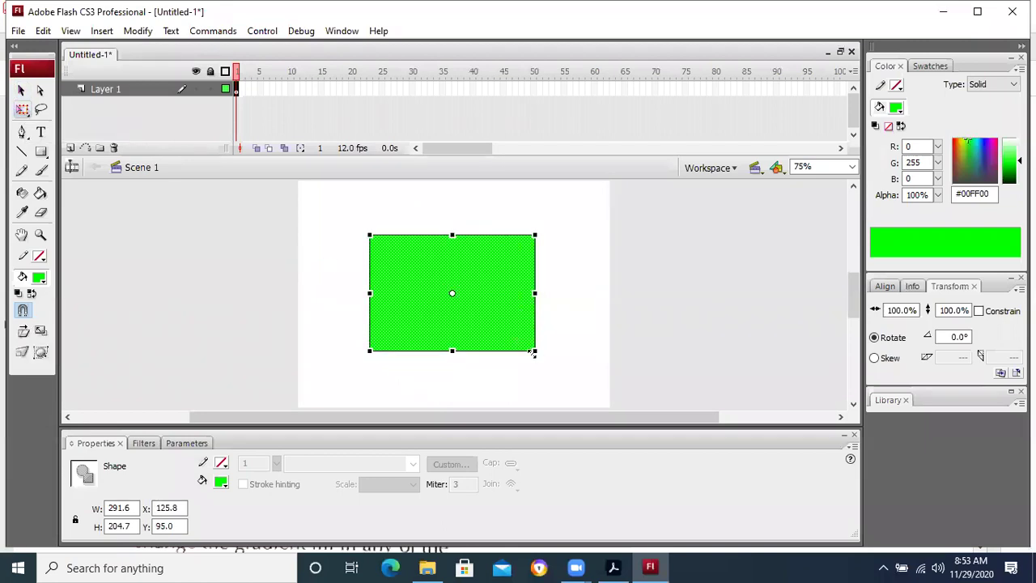
drag(532, 353, 600, 397)
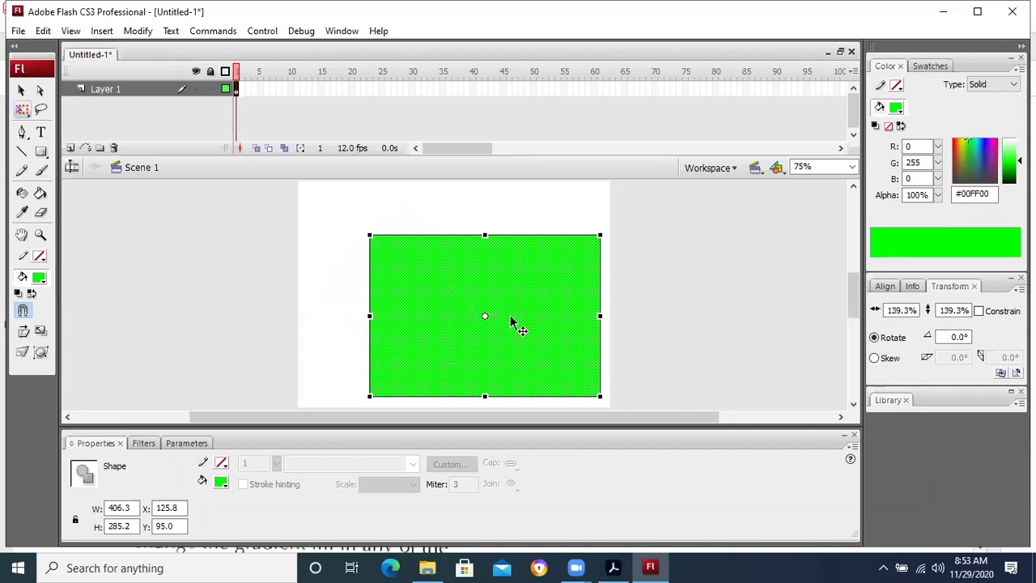
- Deselect the green rectangle and activate the Gradient Transform Tool
click(21, 91)
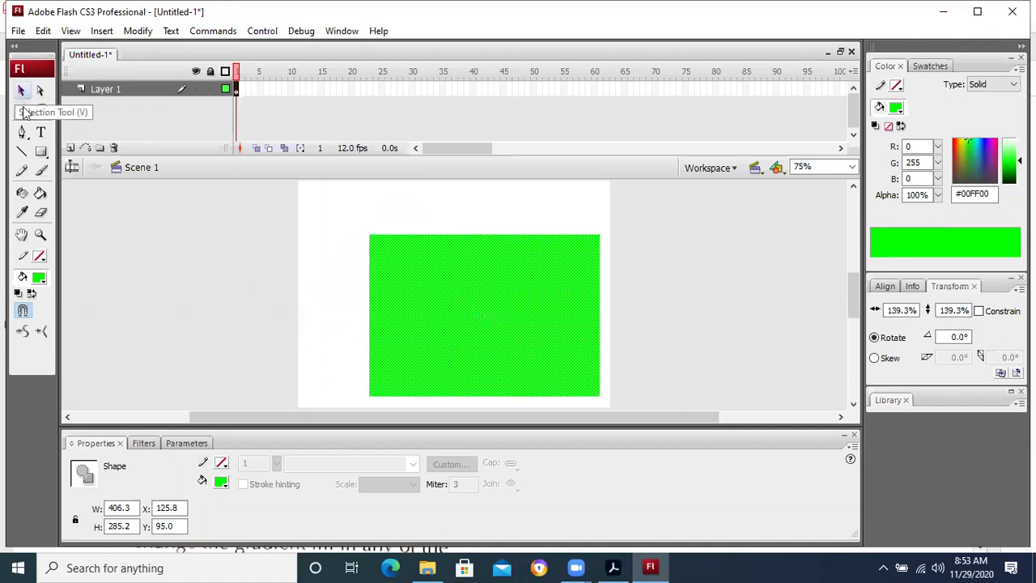
click(122, 210)
click(22, 111)
drag(22, 116, 75, 153)
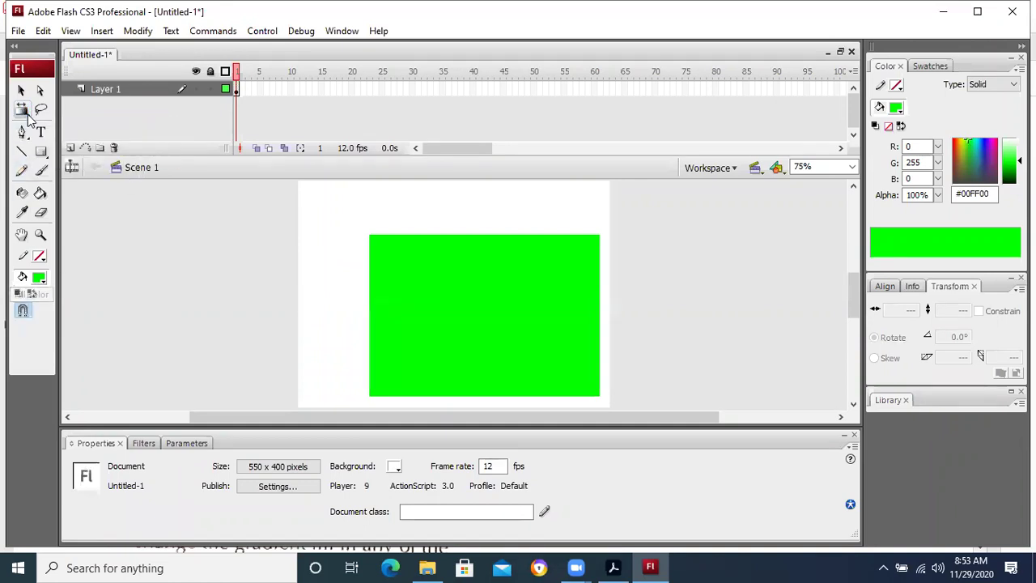
drag(23, 113, 25, 114)
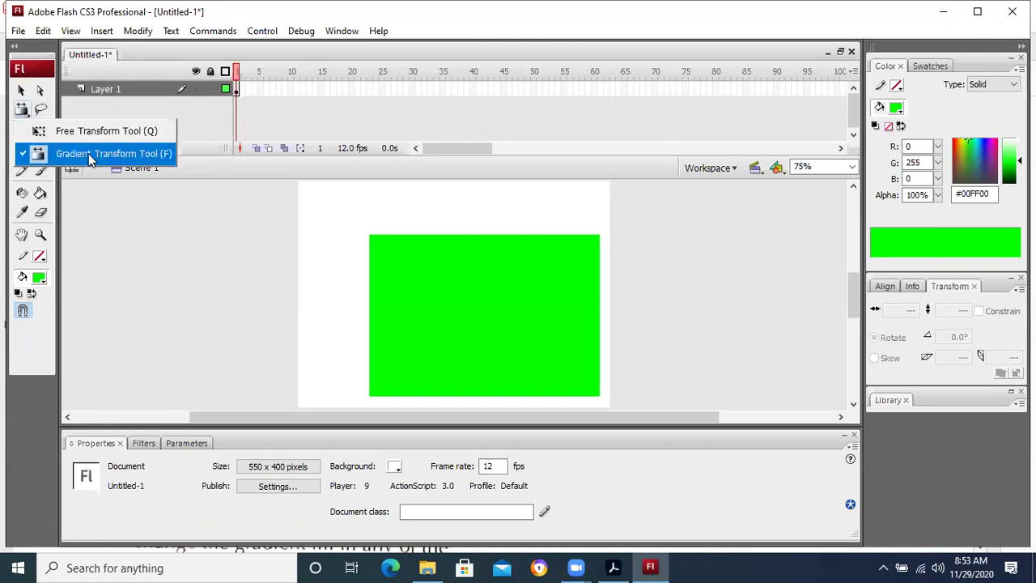
click(84, 216)
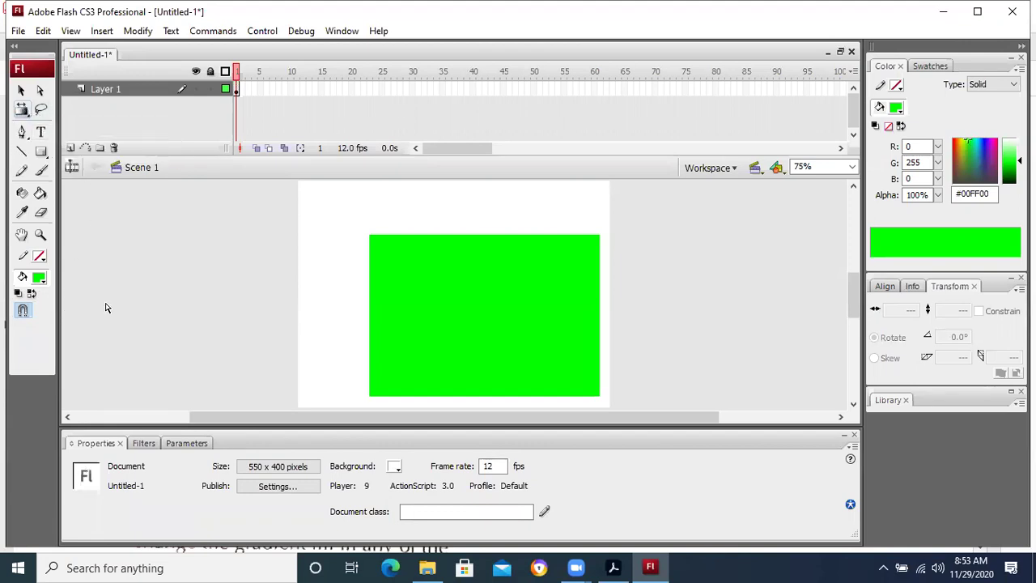
- Set the fill colour to the rainbow linear gradient, keeping the Gradient Transform Tool active
click(39, 277)
click(91, 439)
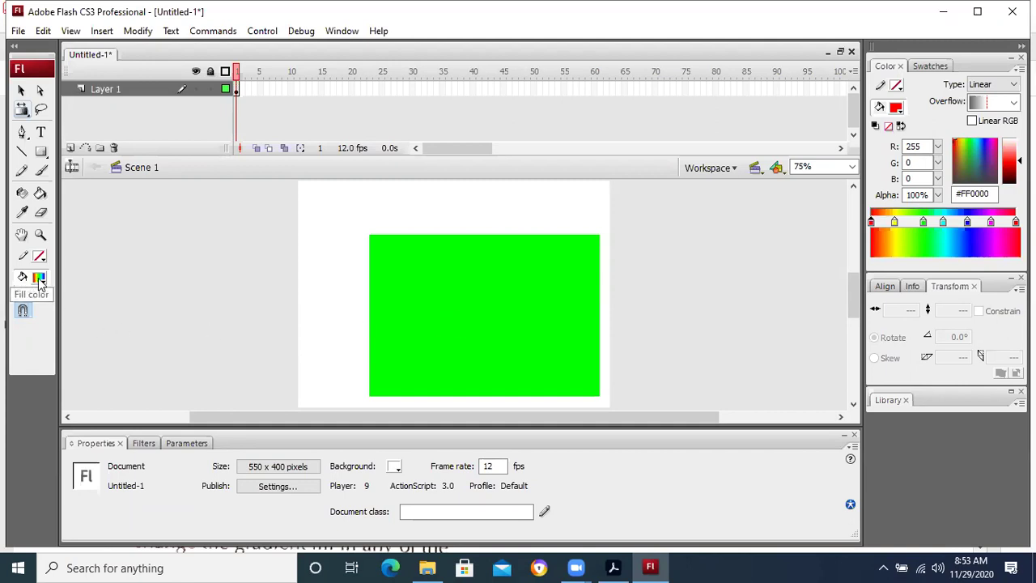
drag(22, 111, 64, 128)
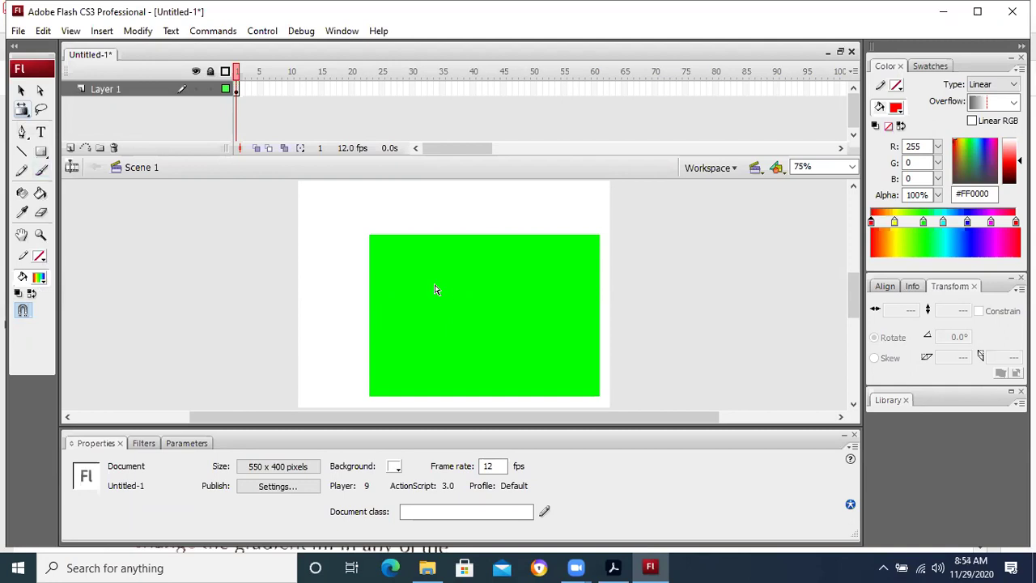
click(39, 277)
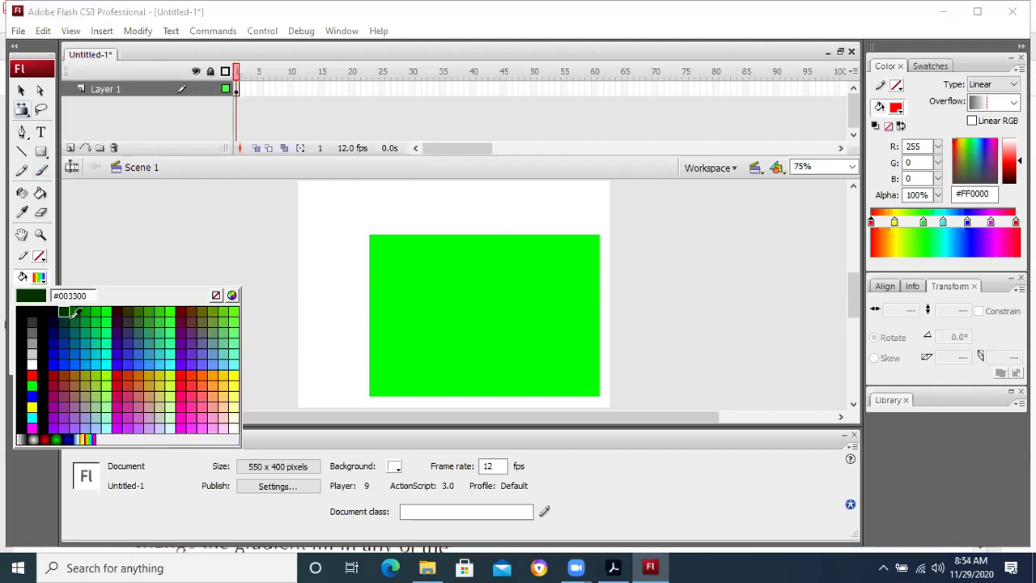
key(Escape)
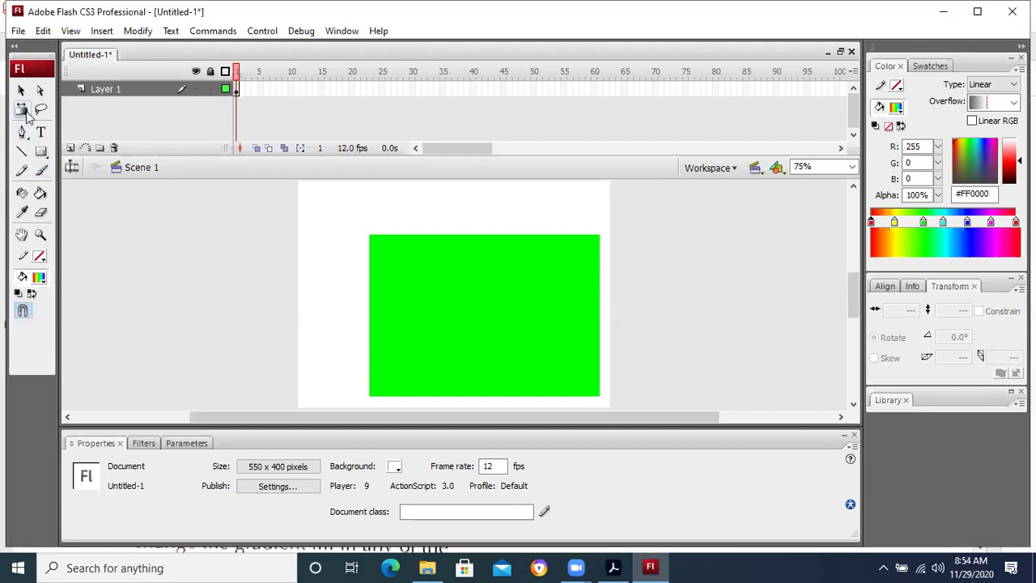
click(28, 112)
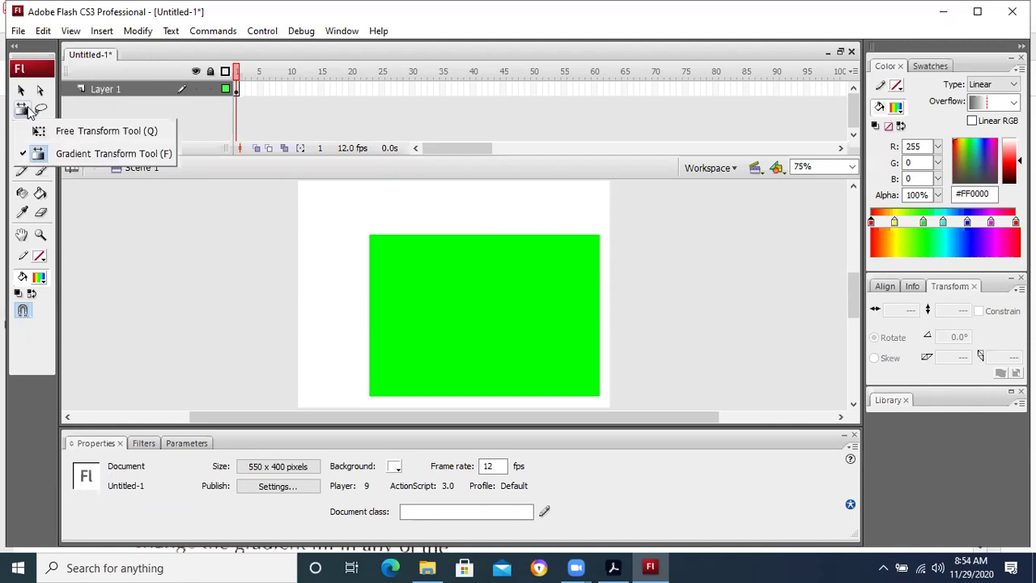
click(97, 153)
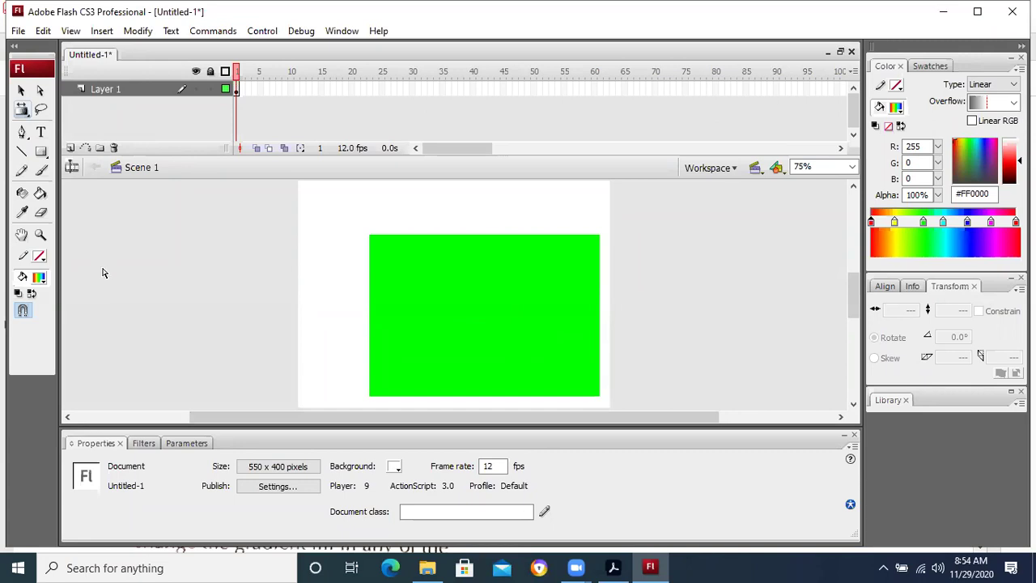
- Fill the rectangle with the rainbow gradient using the Paint Bucket, running it horizontally, vertically and along both diagonals in turn
click(39, 192)
drag(400, 314, 562, 315)
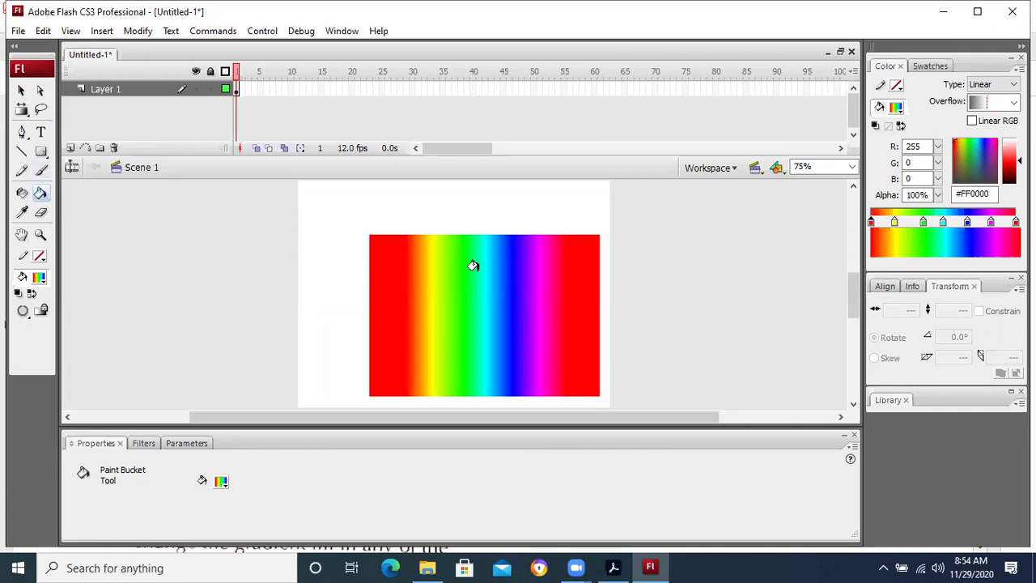
drag(465, 235, 468, 373)
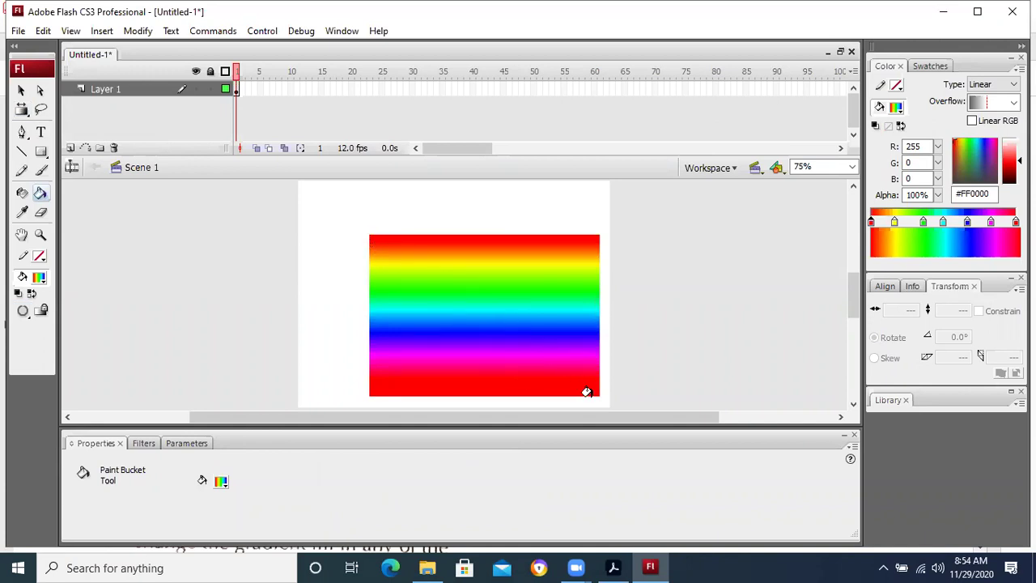
drag(380, 256, 584, 380)
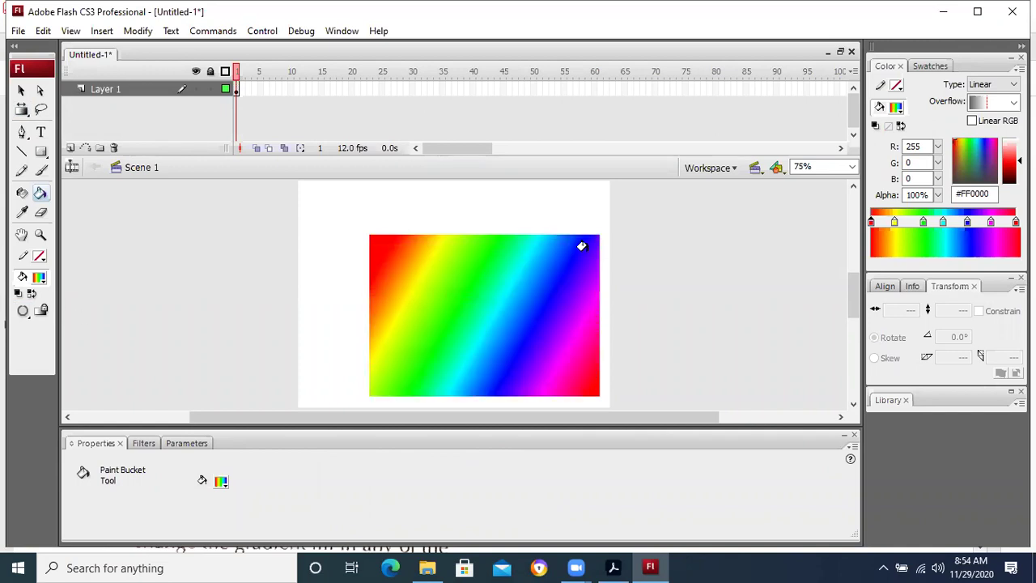
drag(581, 246, 378, 378)
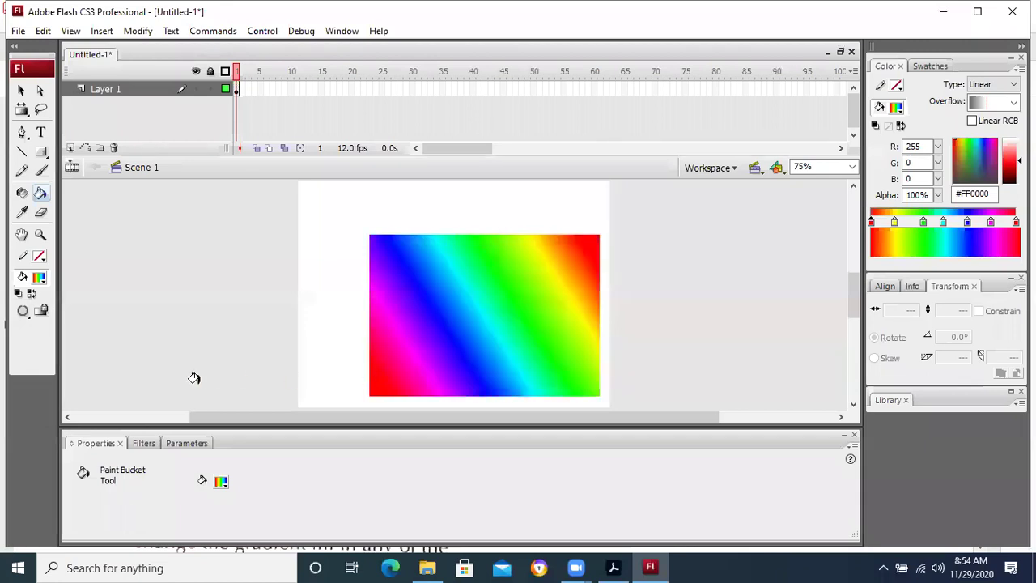
- Reactivate the Gradient Transform Tool and recolour the gradient's first stop to #C8FB51 and its yellow stop to #3624DB
click(23, 114)
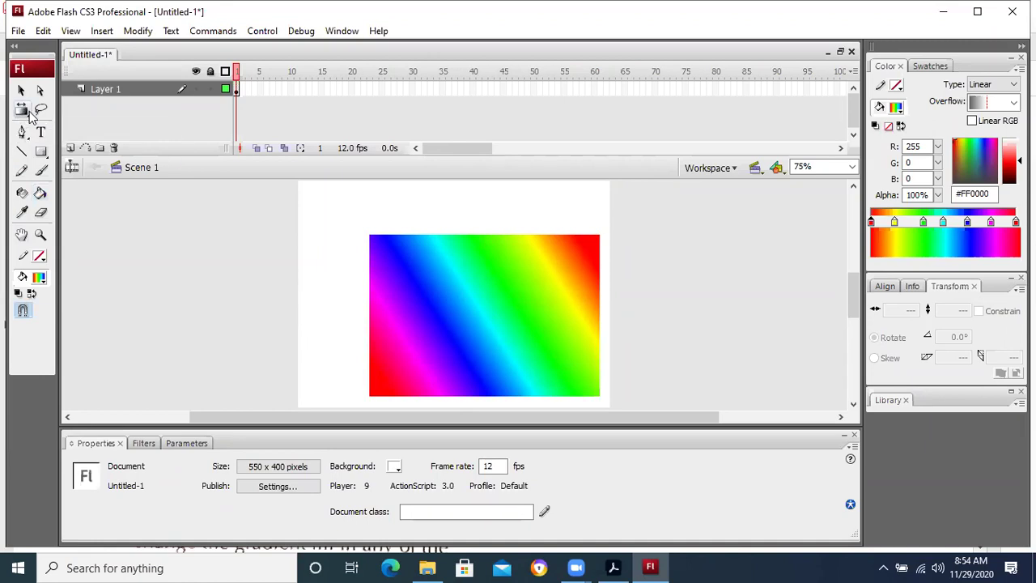
click(30, 116)
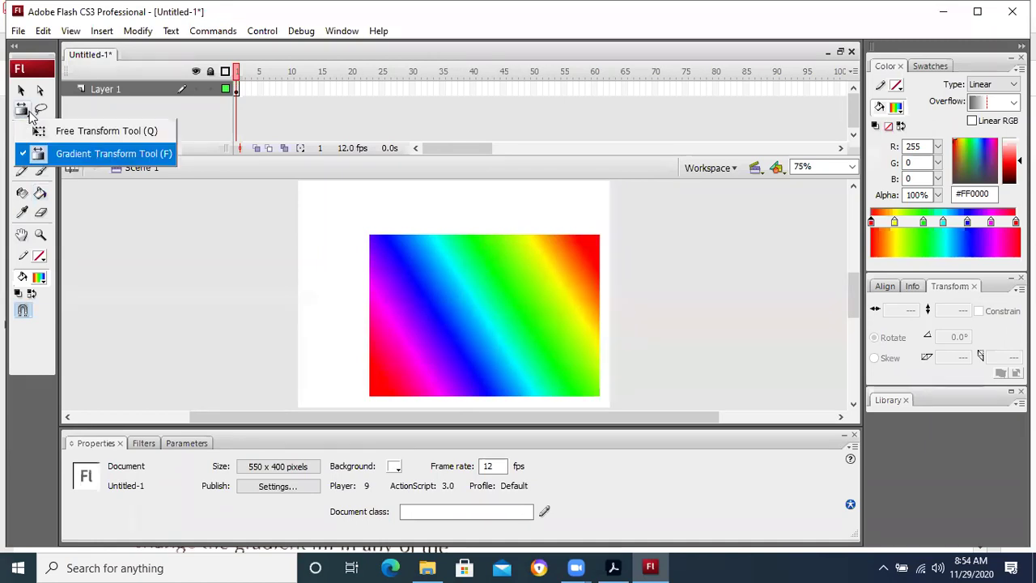
click(111, 156)
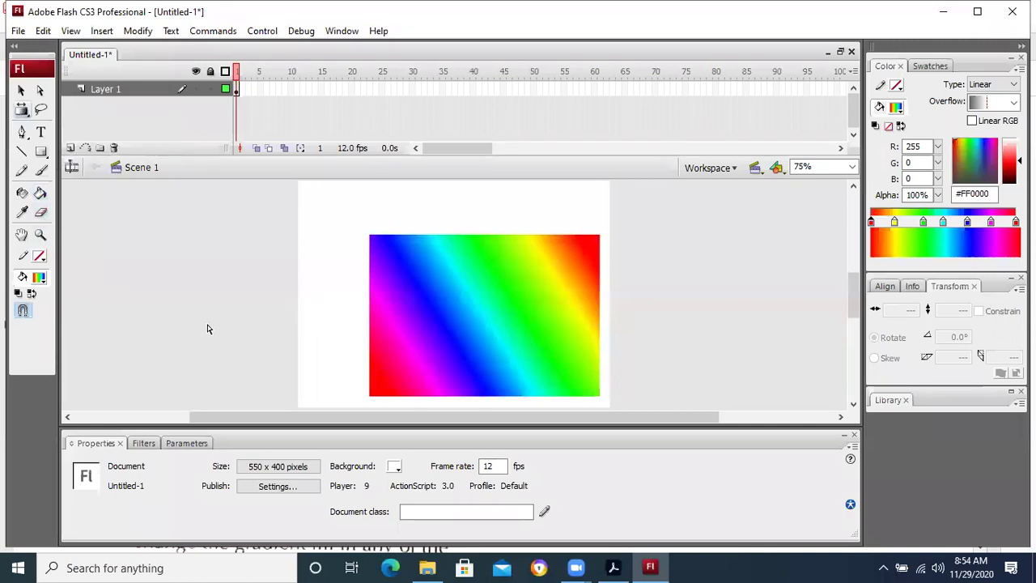
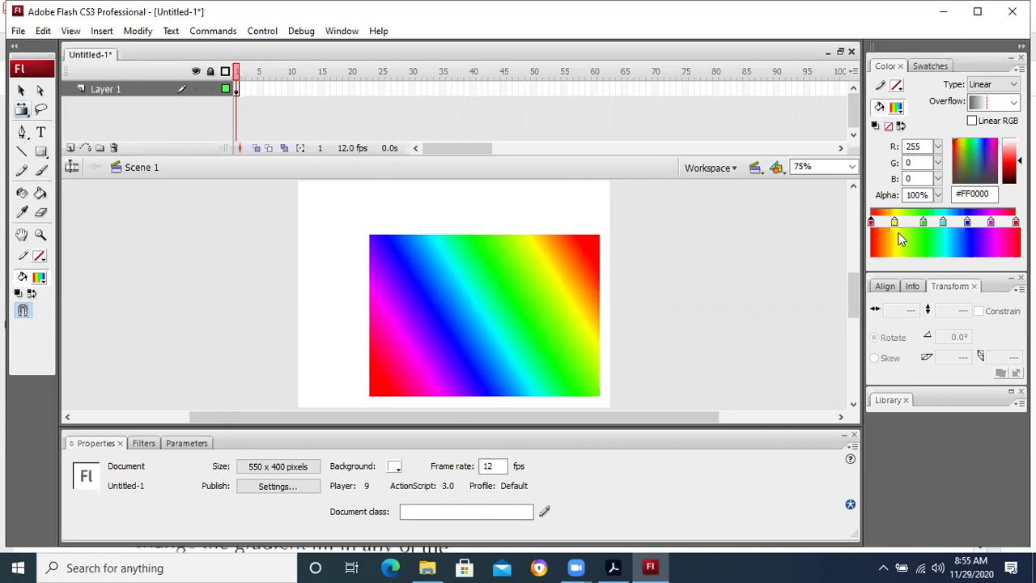
click(965, 144)
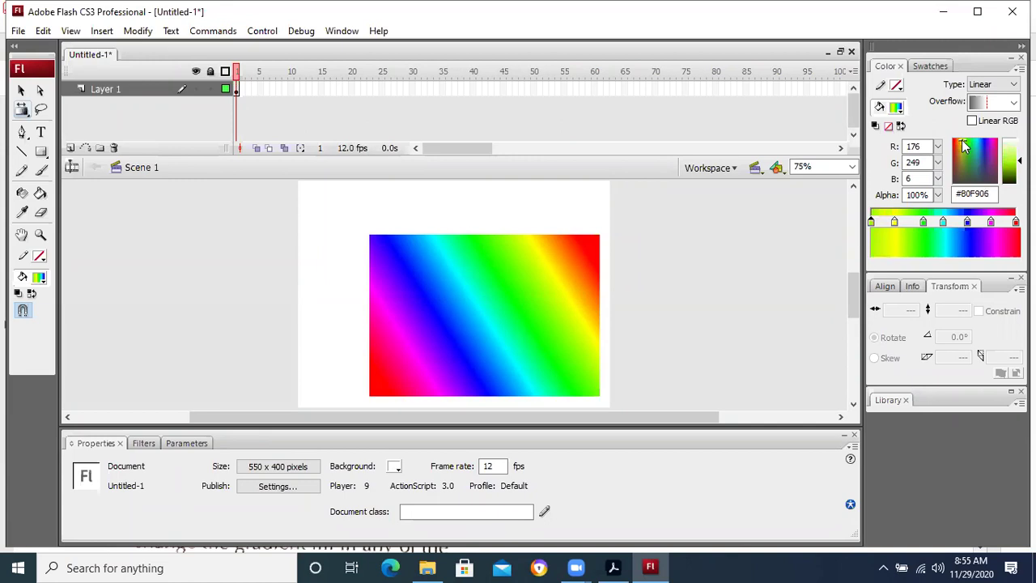
click(974, 166)
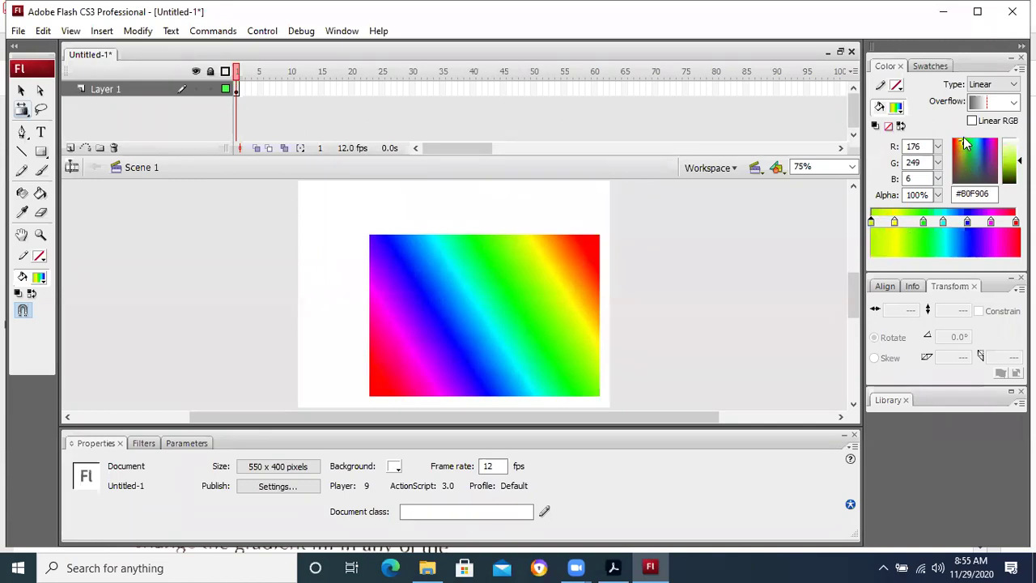
drag(1011, 139, 1011, 153)
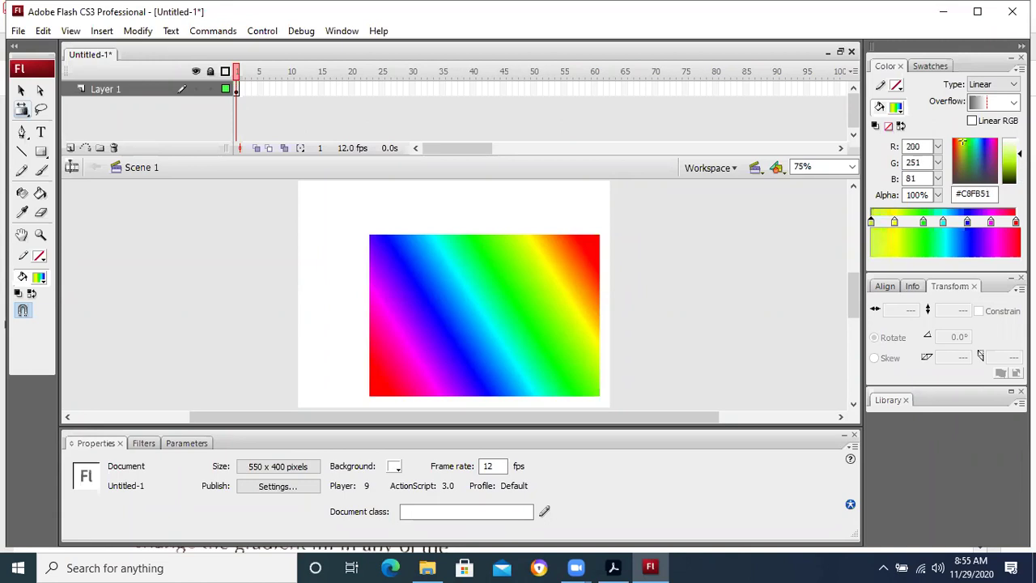
click(895, 223)
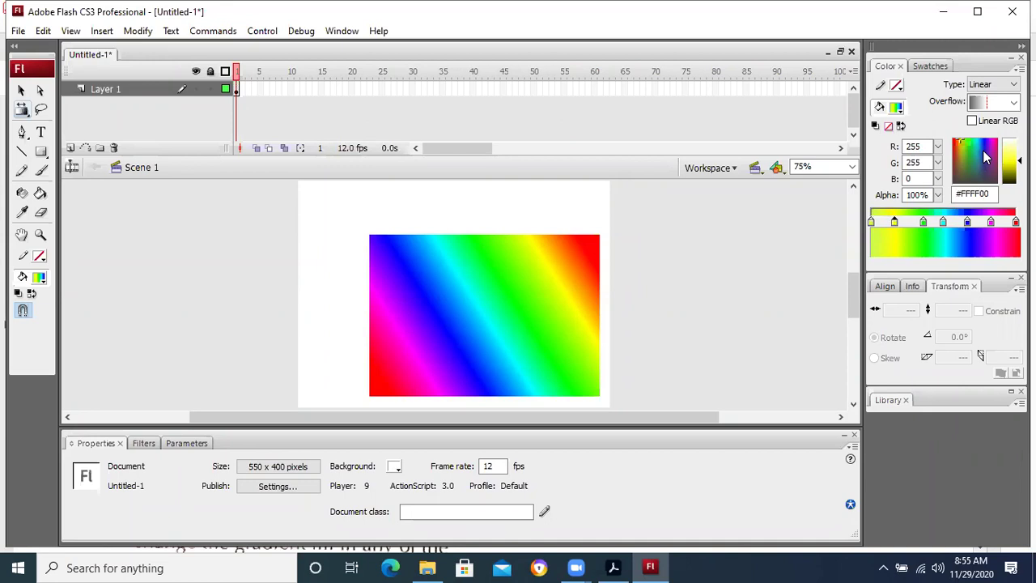
click(983, 150)
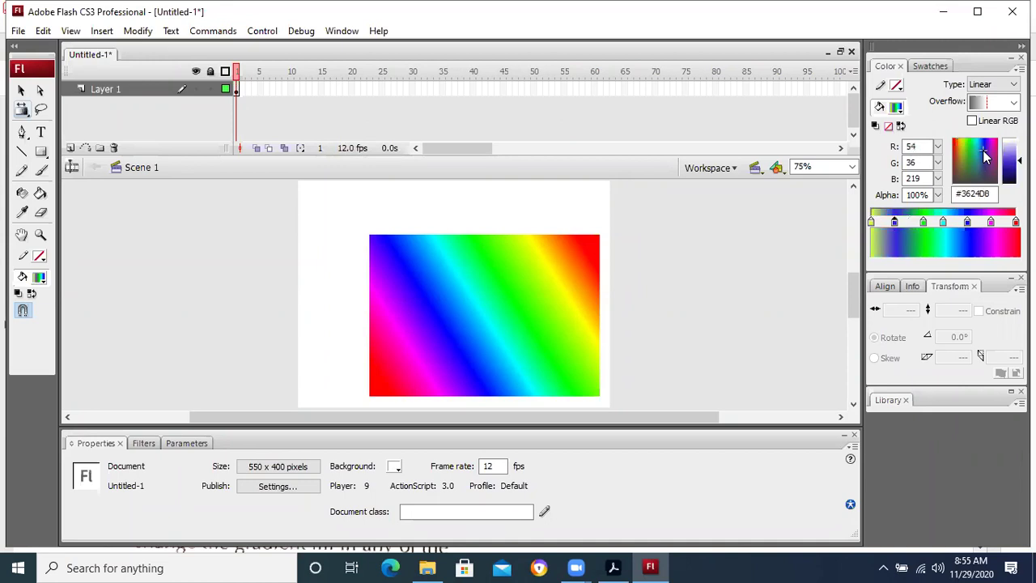
- Recolour the gradient's green stop to #EA3F15 and its cyan stop to #3EC14A, adding an extra stop beside the cyan one
click(924, 222)
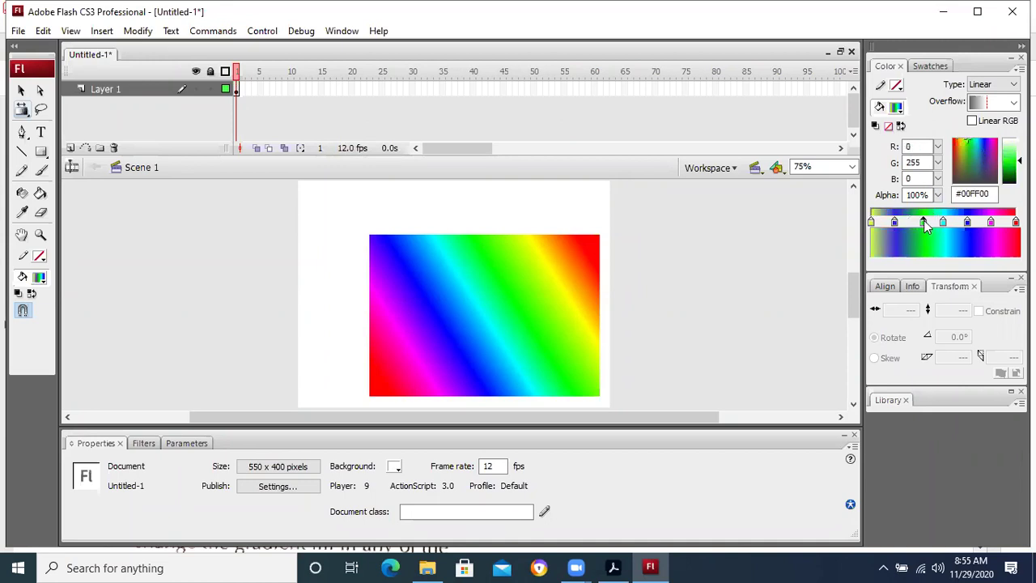
click(957, 149)
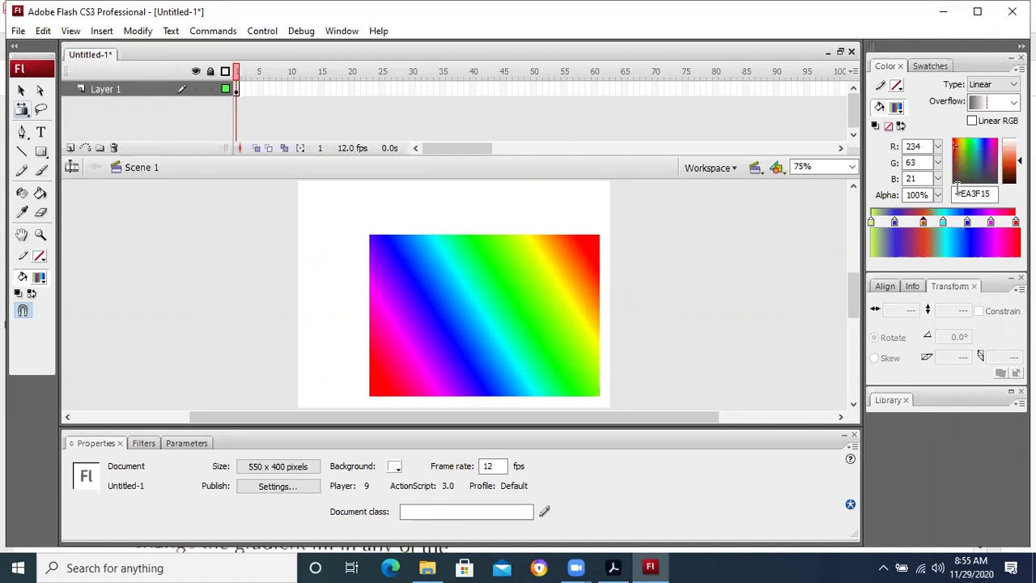
click(943, 223)
click(943, 223)
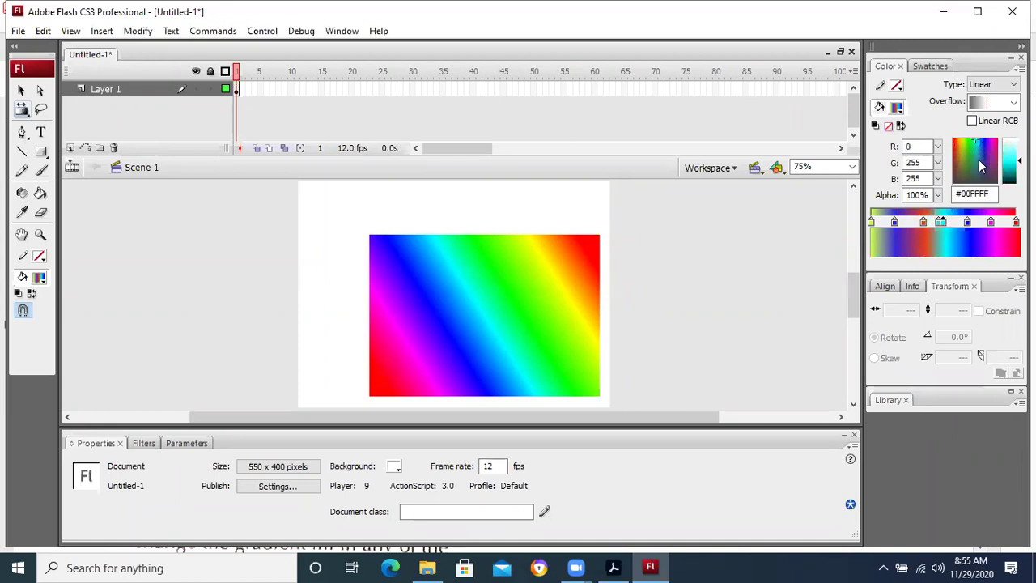
click(976, 141)
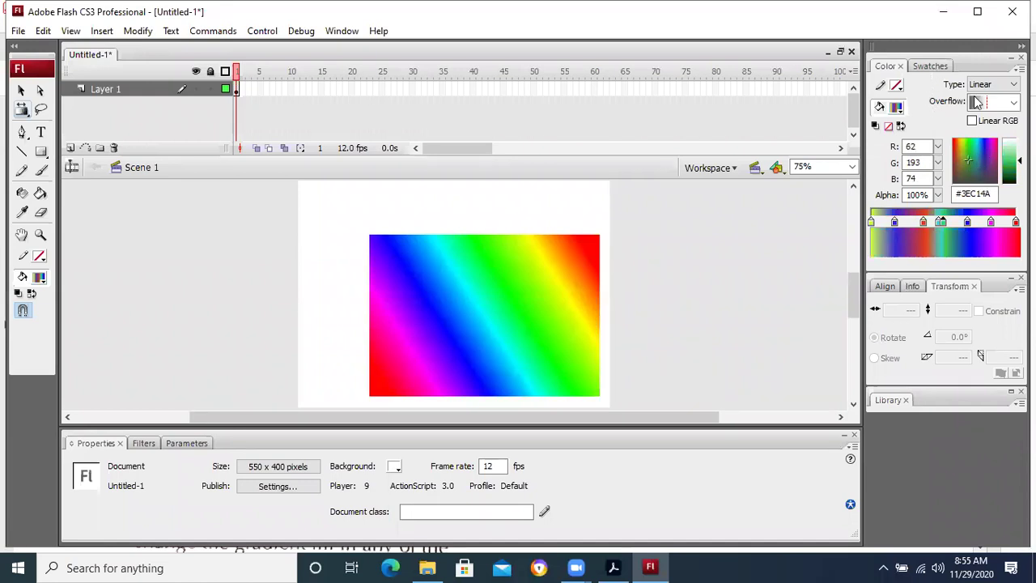
- Recolour the gradient's blue stop to #B6D926 and its magenta stop to #5BA469
click(969, 224)
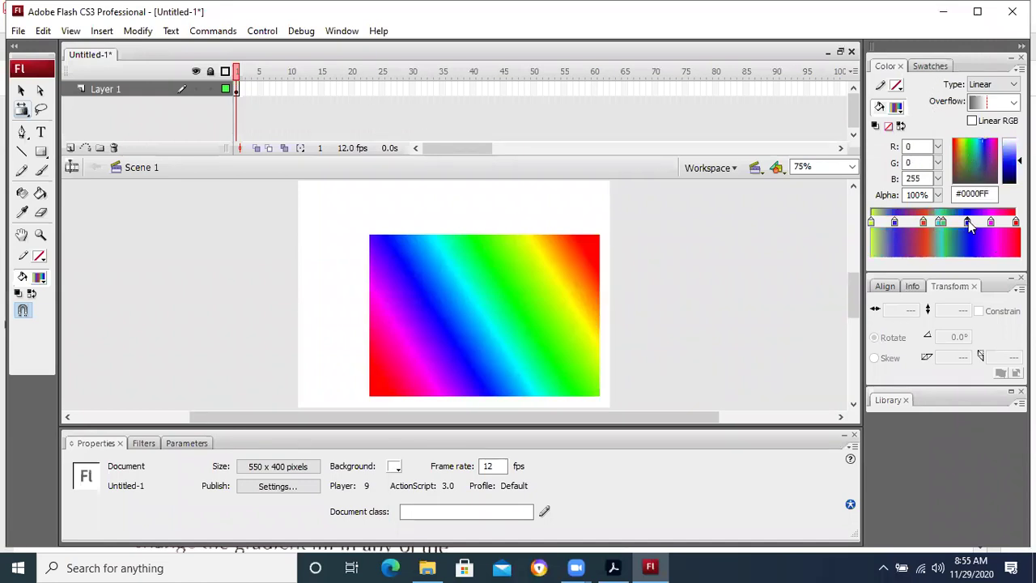
click(962, 152)
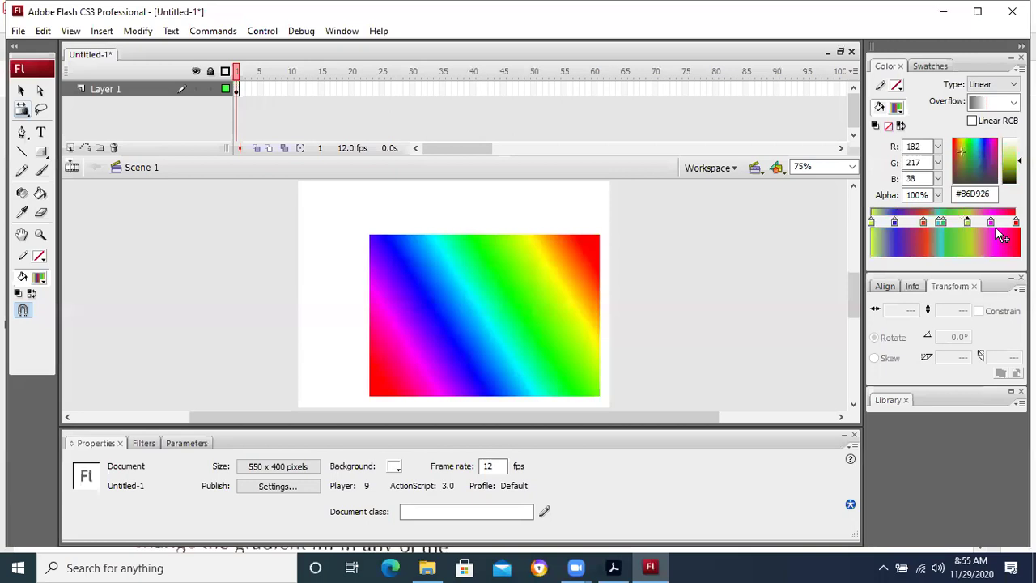
click(993, 227)
click(969, 169)
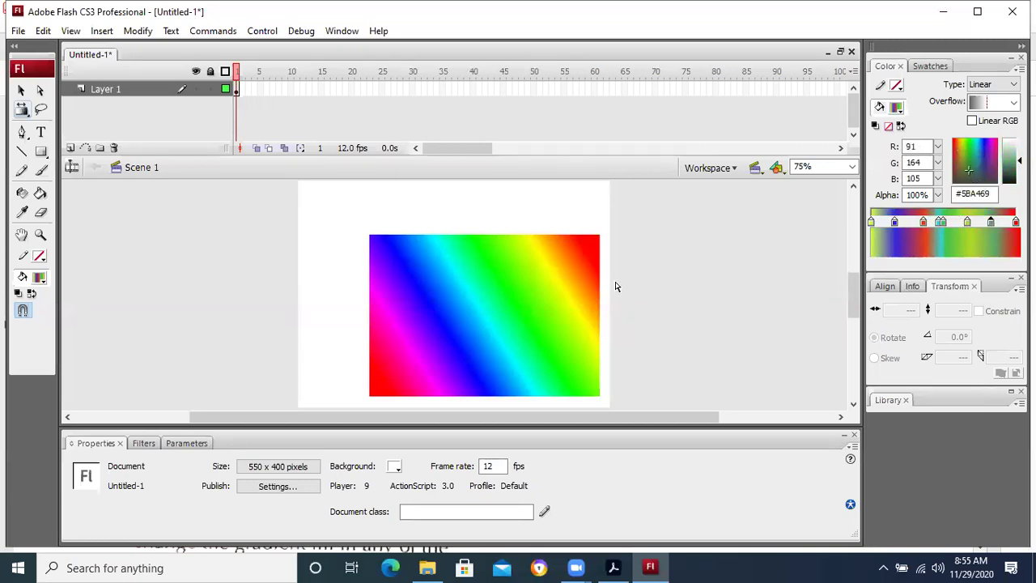
- Fill the rectangle with the customised linear gradient running horizontally across its width, using the Paint Bucket Tool
click(40, 192)
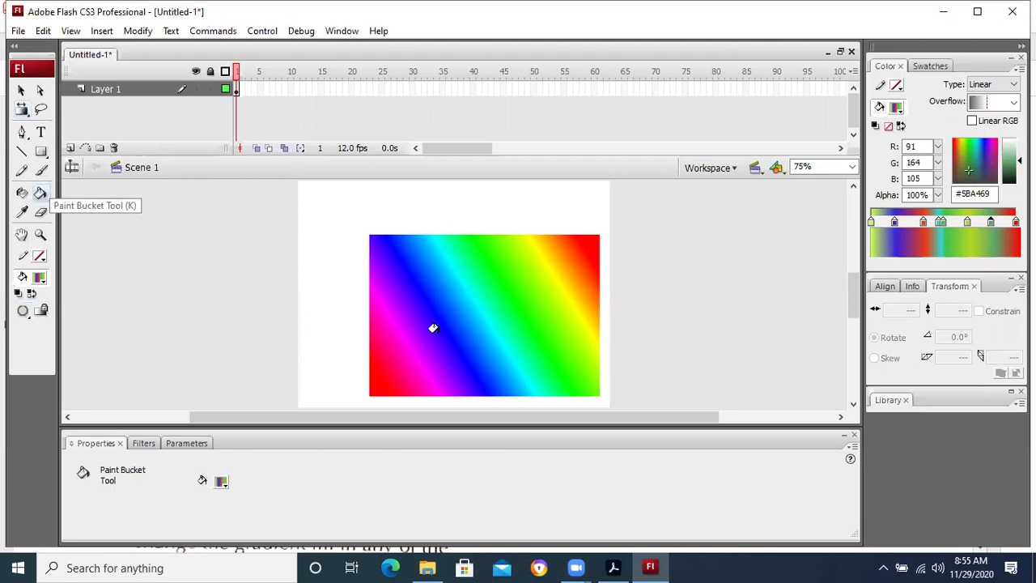
drag(371, 308, 576, 300)
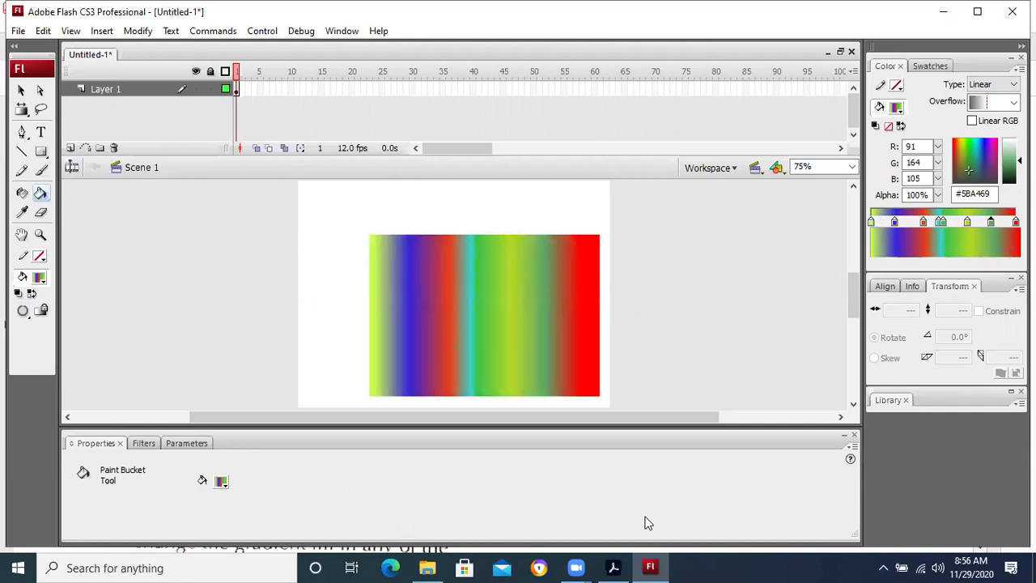
- Switch to the chapter 7 PDF and review the linear gradient handles and figures through to the Radial Gradient heading, marking that heading
key(alt+Tab)
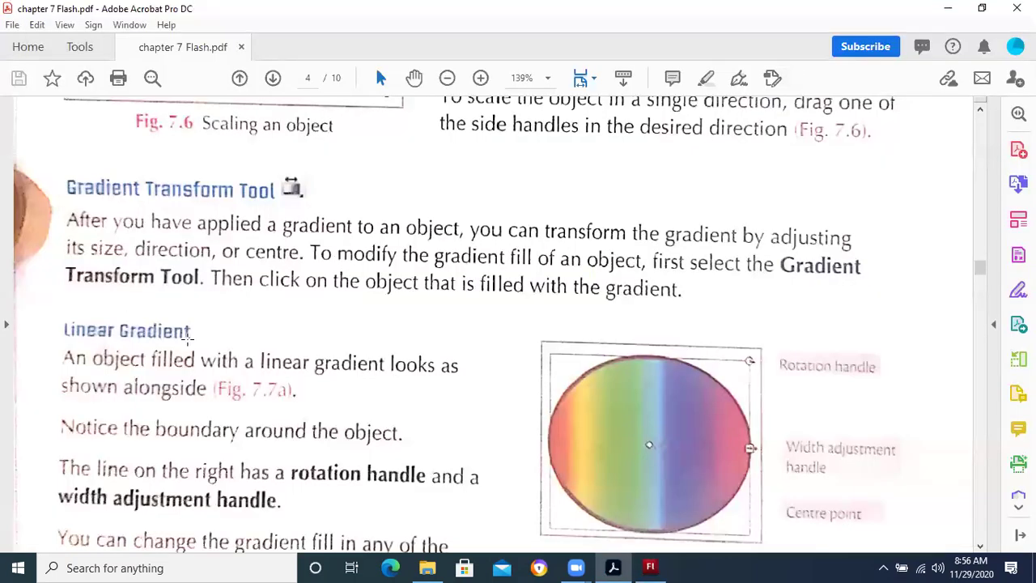
scroll(188, 340, down, 3)
scroll(187, 340, down, 1)
drag(45, 146, 230, 210)
scroll(302, 384, down, 7)
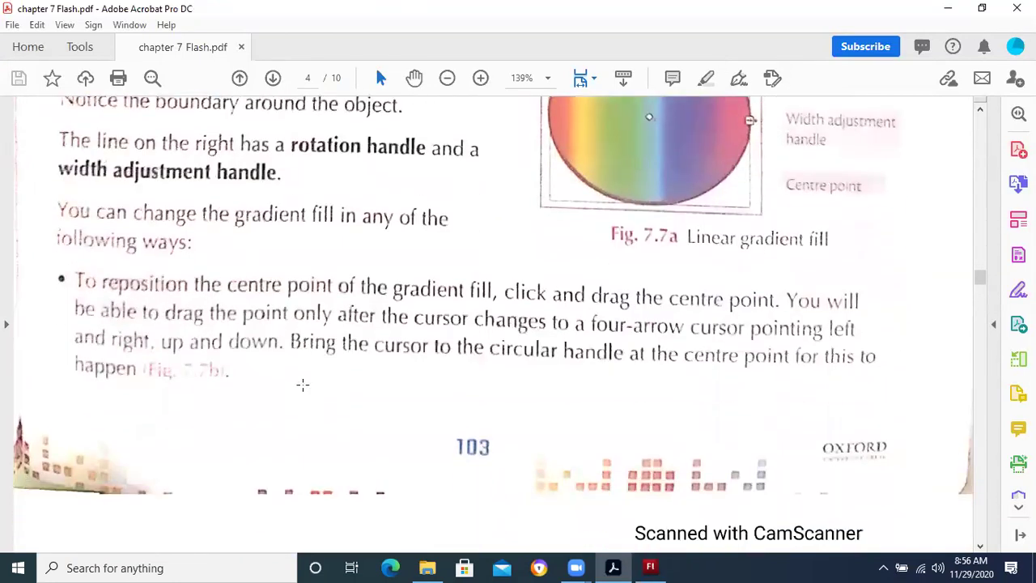
scroll(302, 385, down, 5)
scroll(302, 384, up, 1)
scroll(302, 385, down, 10)
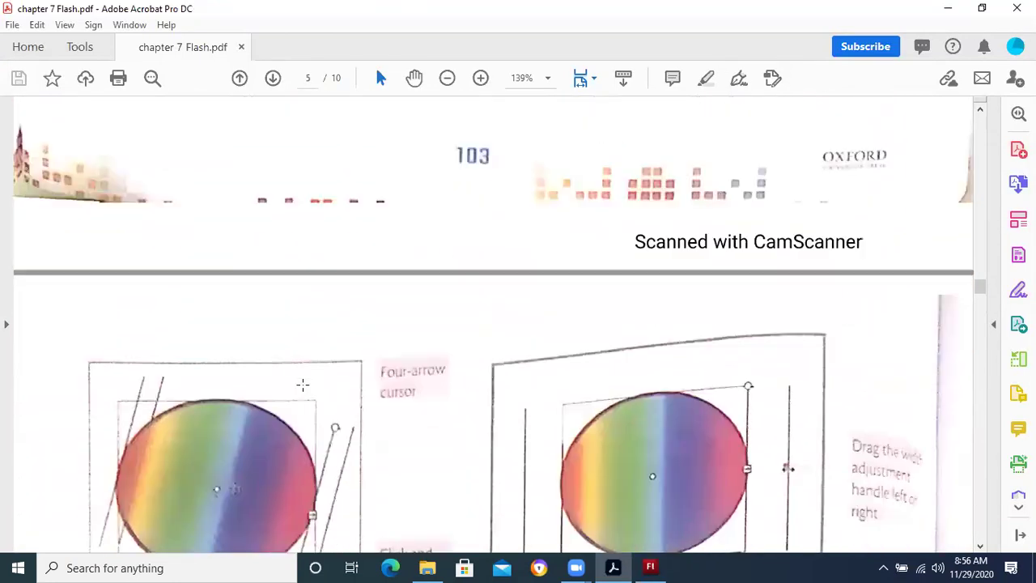
scroll(302, 385, down, 3)
scroll(302, 384, down, 2)
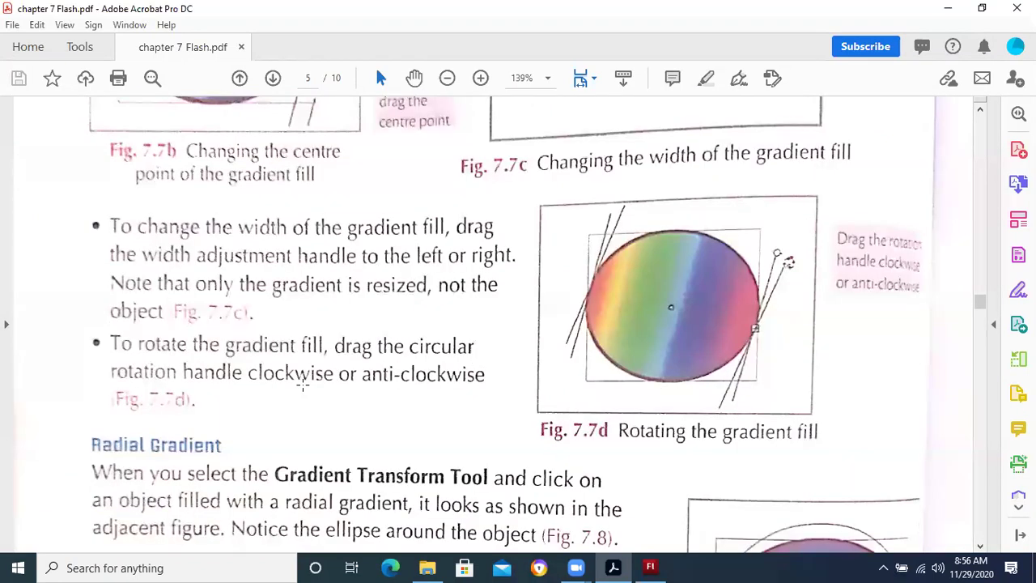
scroll(302, 384, down, 5)
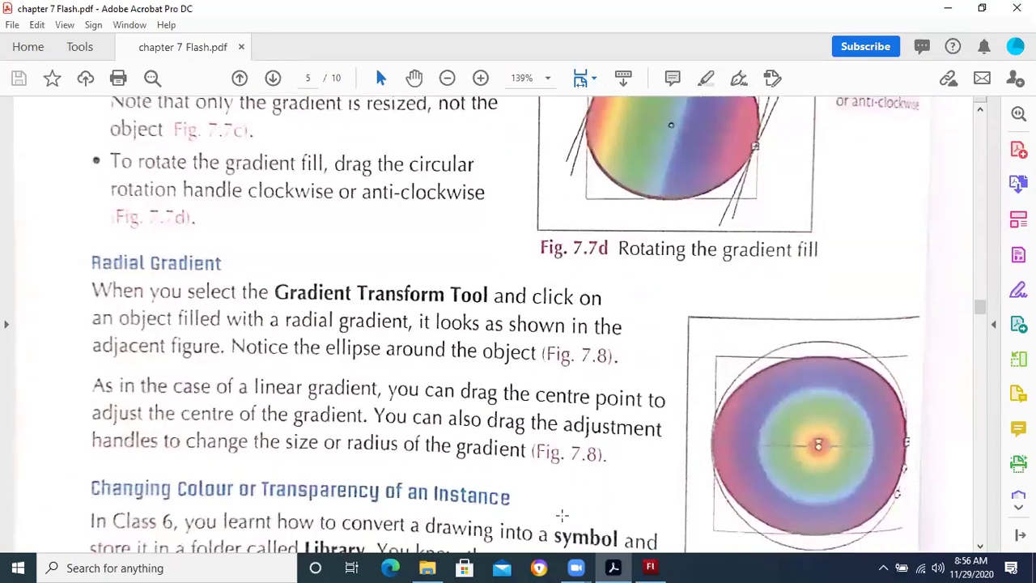
drag(90, 235, 241, 276)
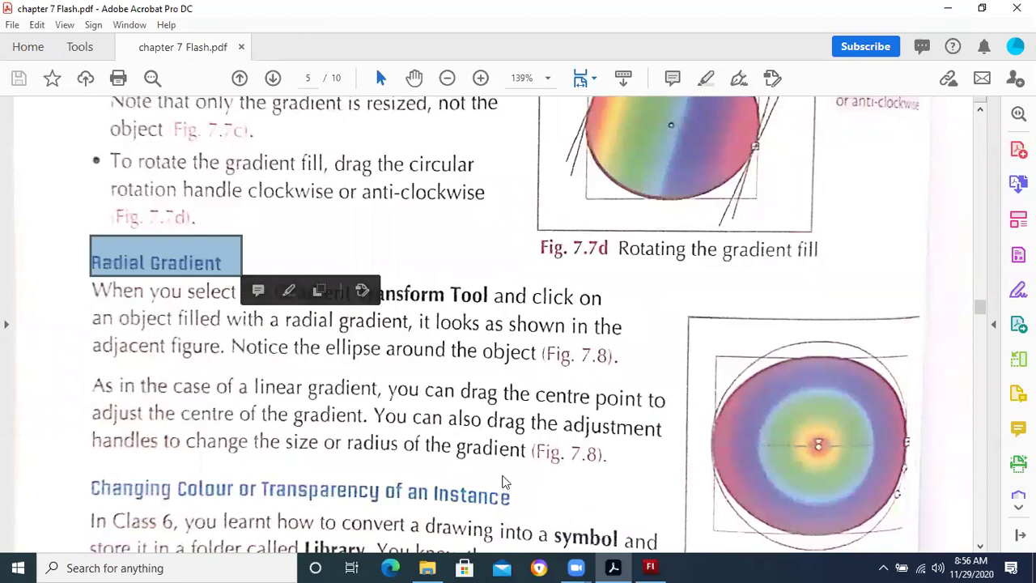
- Return to Flash, view the Paint Bucket Tool's gap size options, and refill the rectangle with the customised linear gradient
key(alt+Tab)
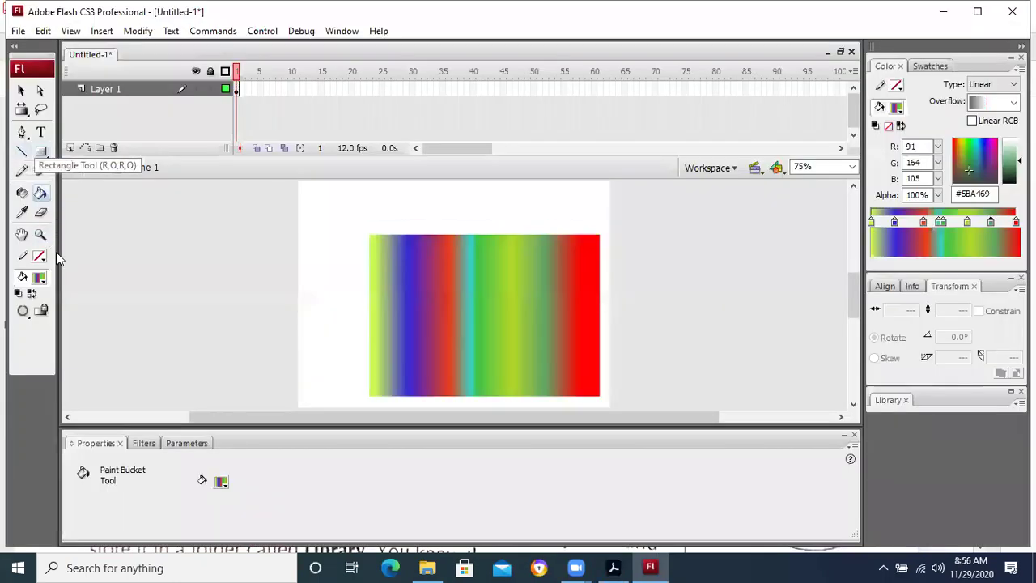
click(22, 112)
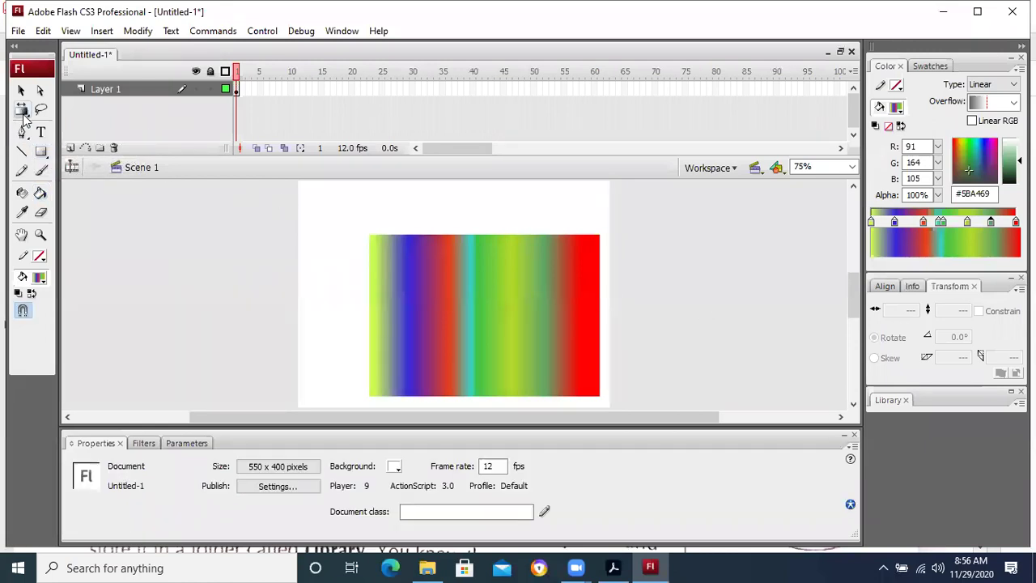
click(39, 194)
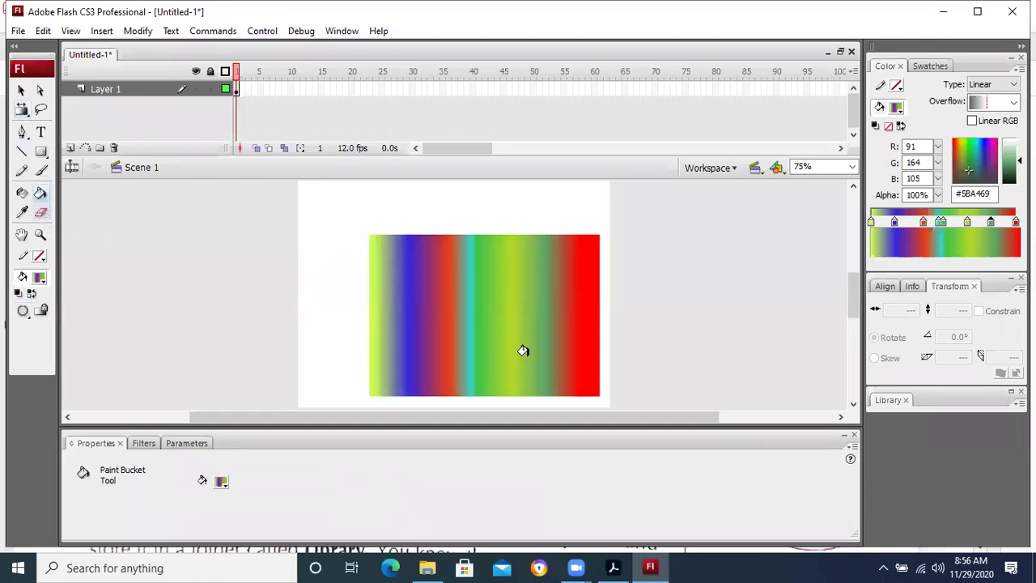
click(23, 312)
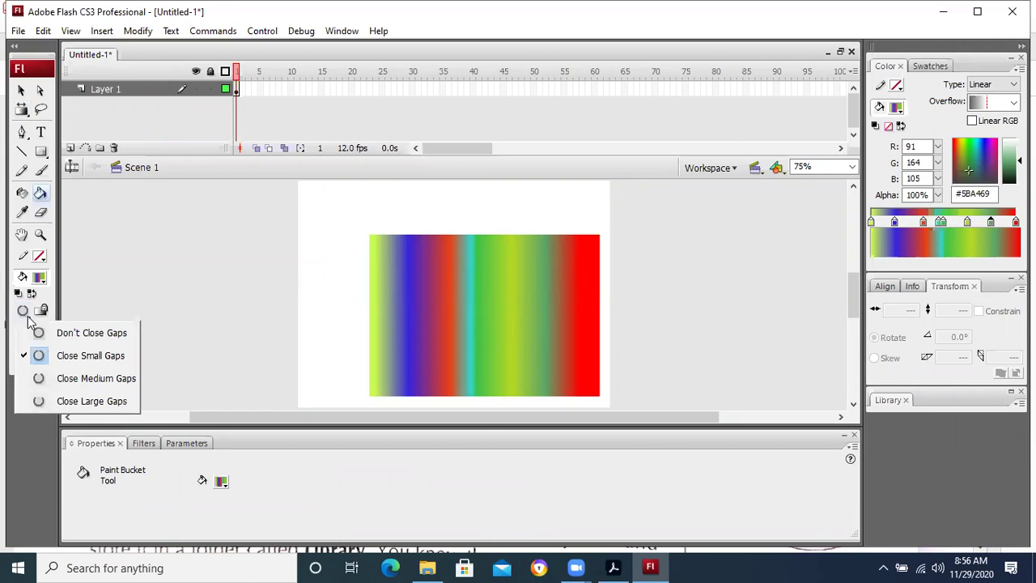
click(109, 278)
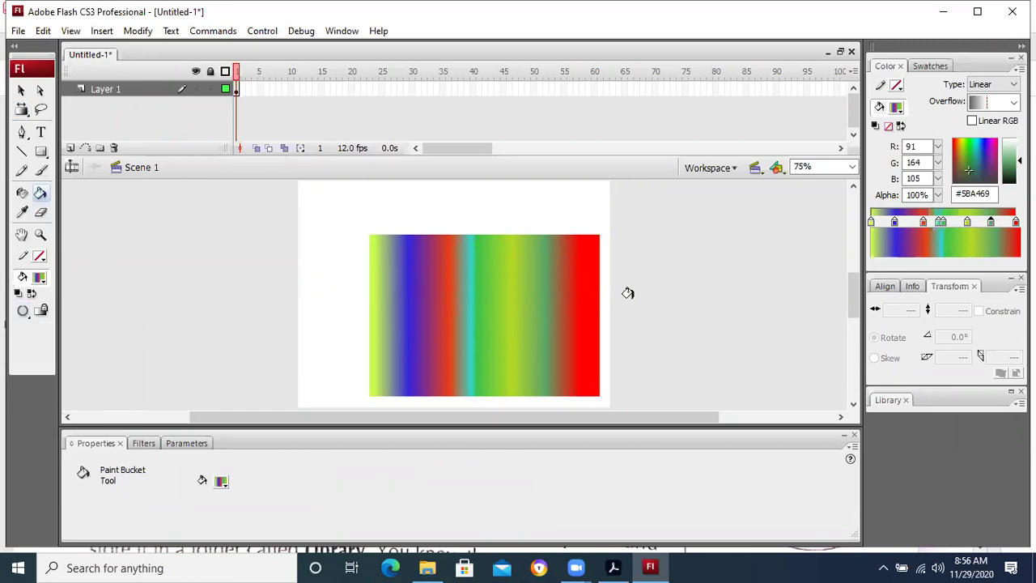
click(467, 293)
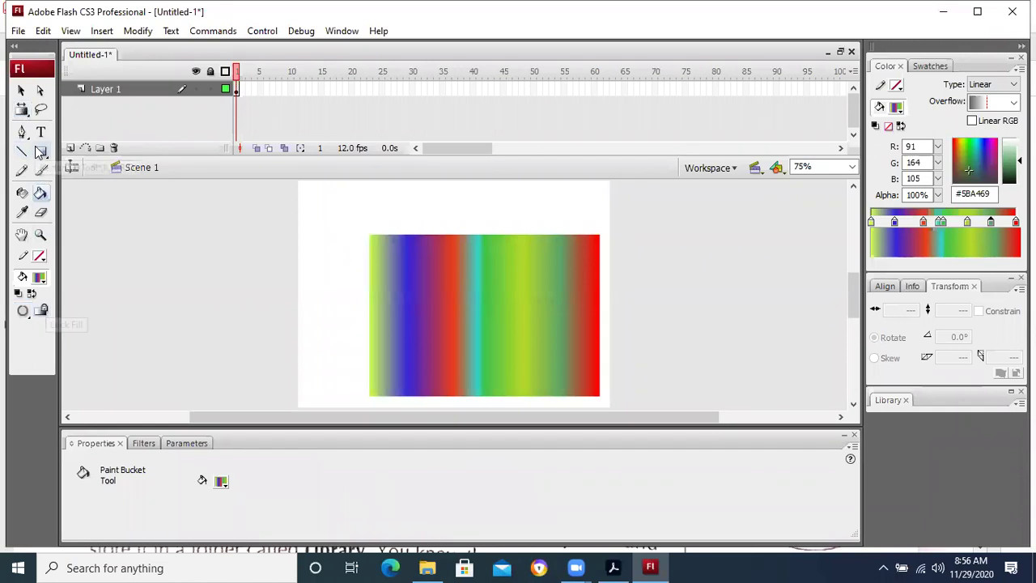
- Try the blue-and-yellow linear gradient preset with the Gradient Transform Tool, selecting the rectangle's gradient and then deselecting it
drag(25, 119, 37, 153)
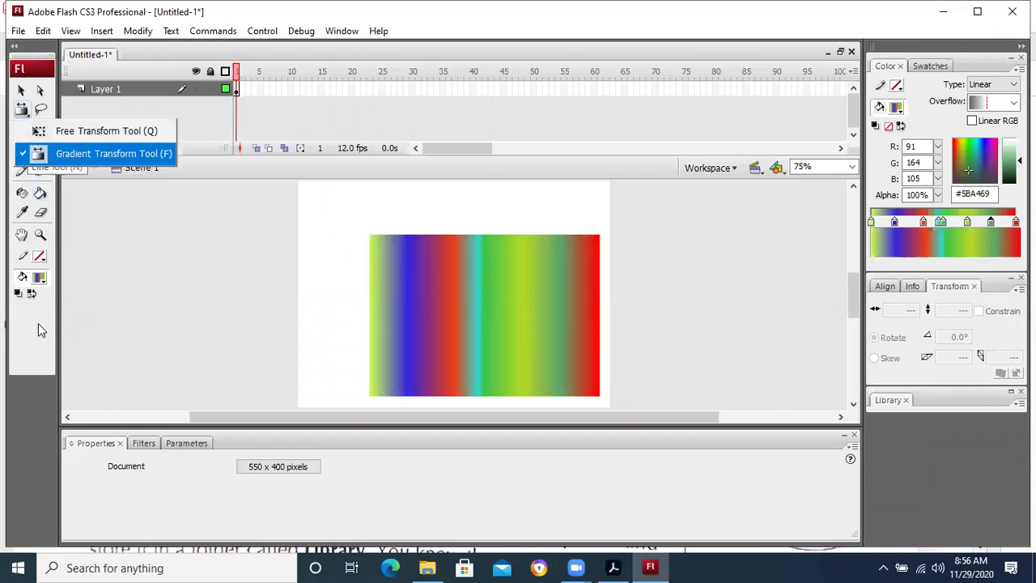
click(43, 281)
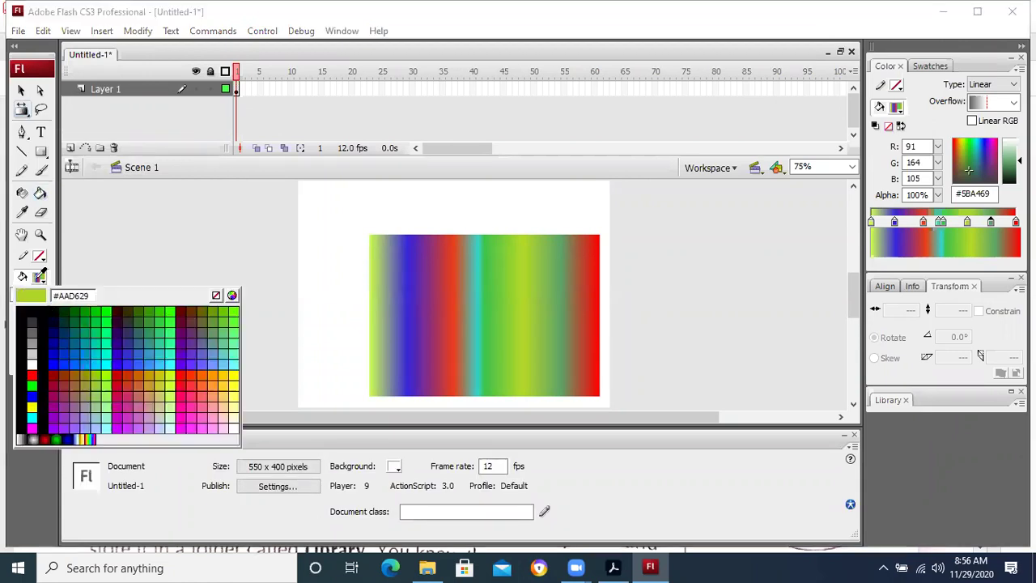
click(85, 434)
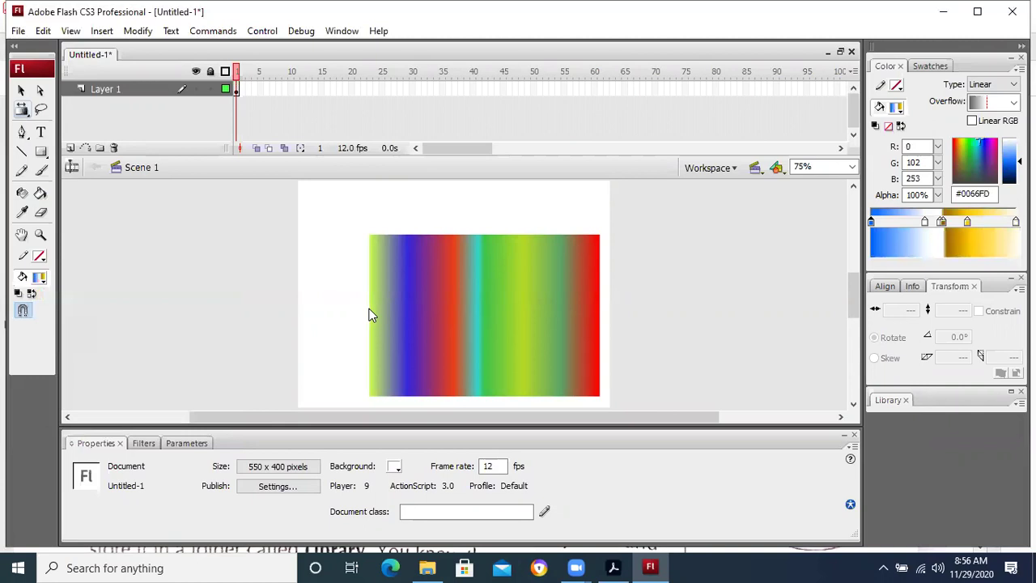
click(371, 315)
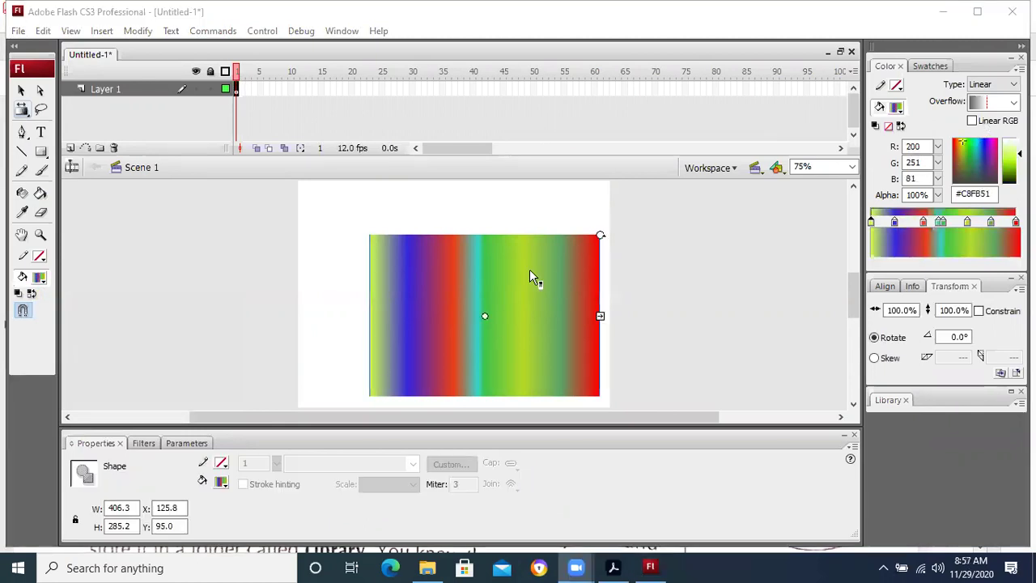
click(119, 316)
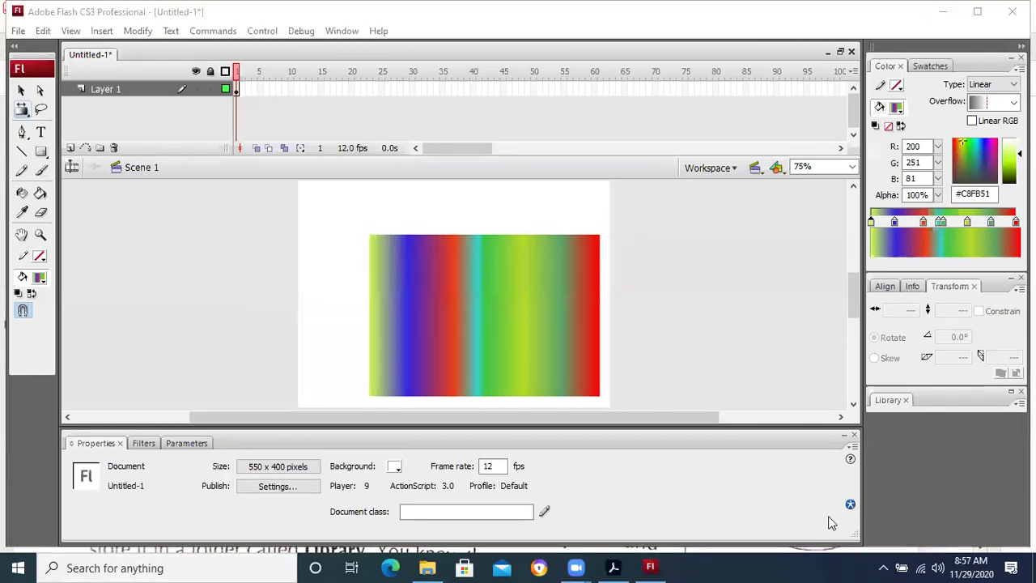
- Switch to the chapter 7 PDF and read the Radial Gradient and Changing Colour or Transparency of an Instance sections
click(613, 566)
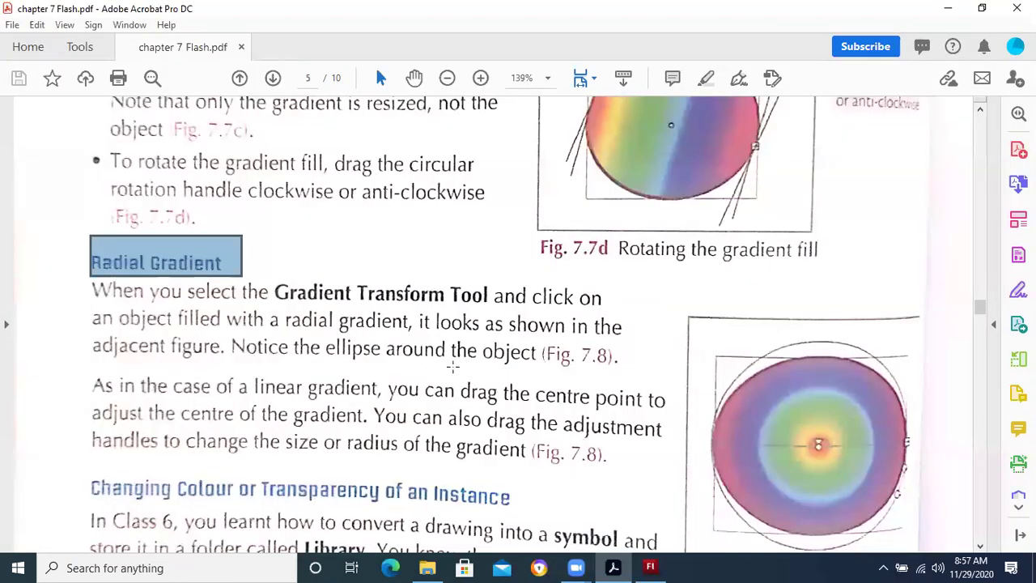
scroll(467, 372, down, 2)
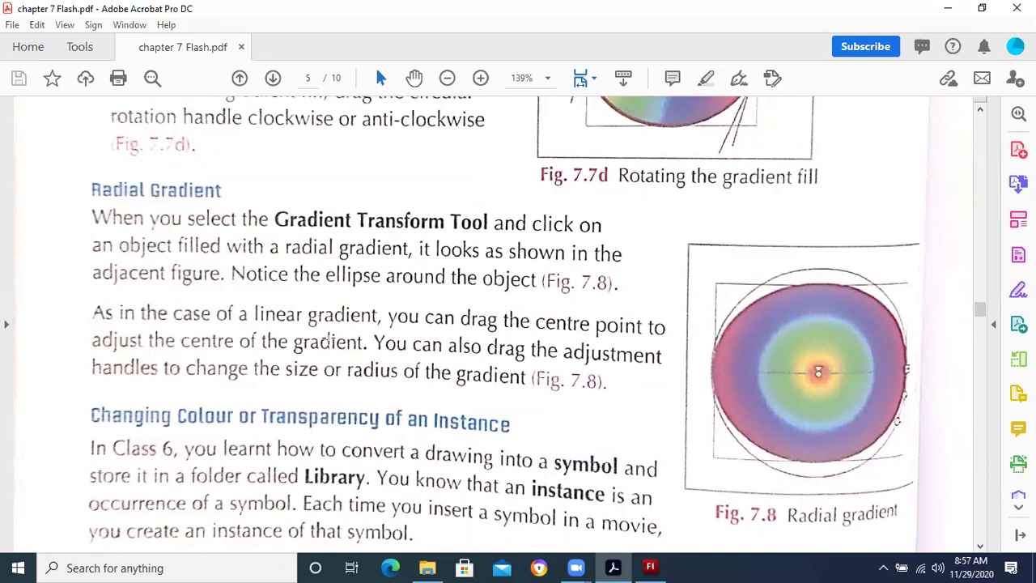
scroll(329, 340, down, 1)
scroll(328, 341, down, 3)
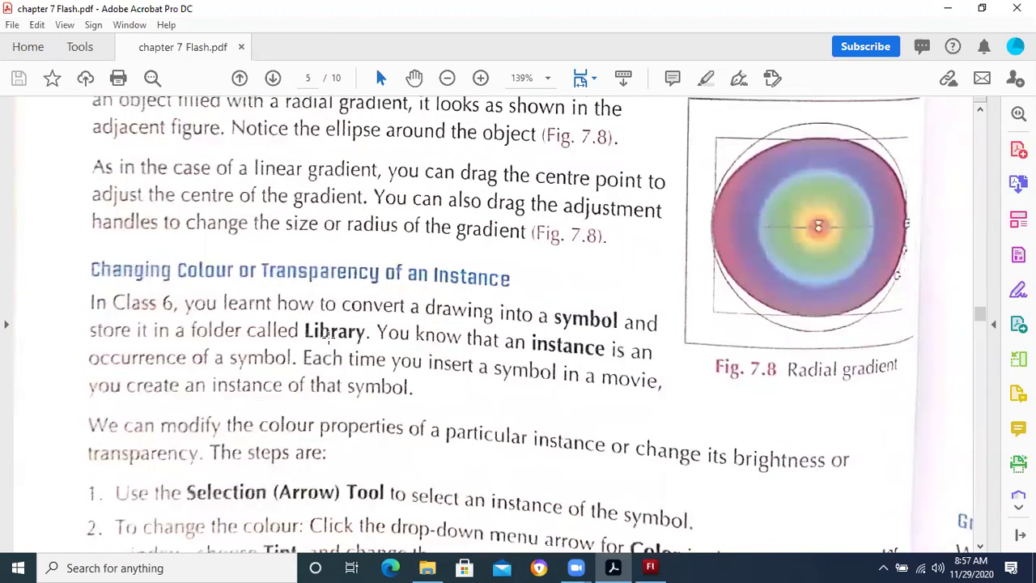
scroll(329, 340, down, 2)
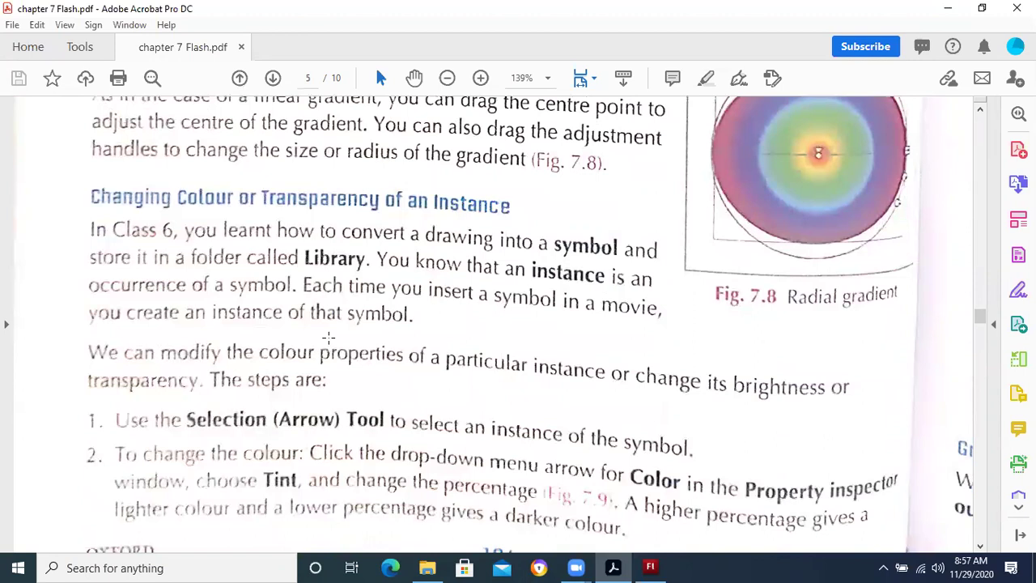
scroll(329, 338, up, 2)
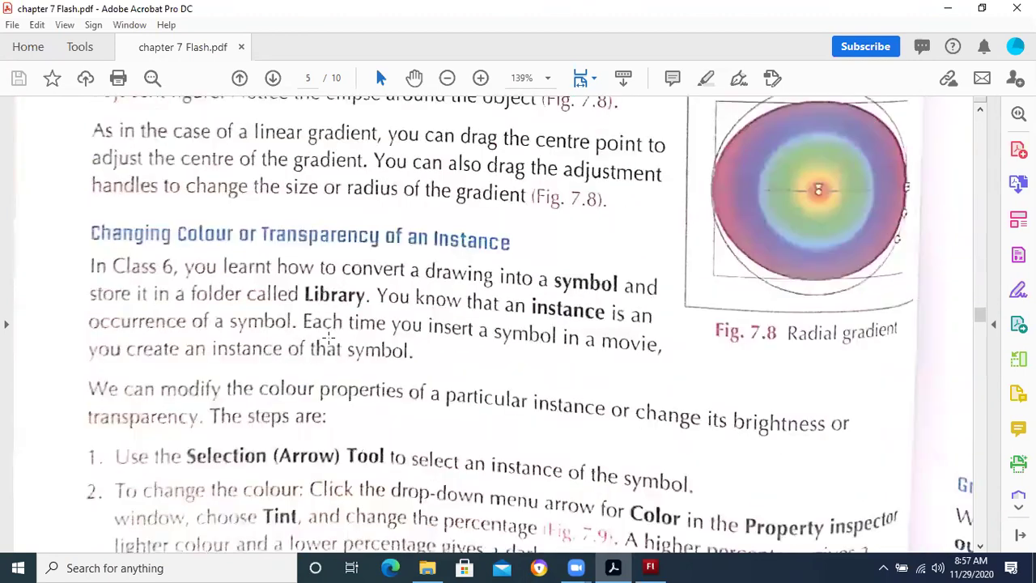
scroll(329, 340, up, 1)
scroll(328, 340, up, 2)
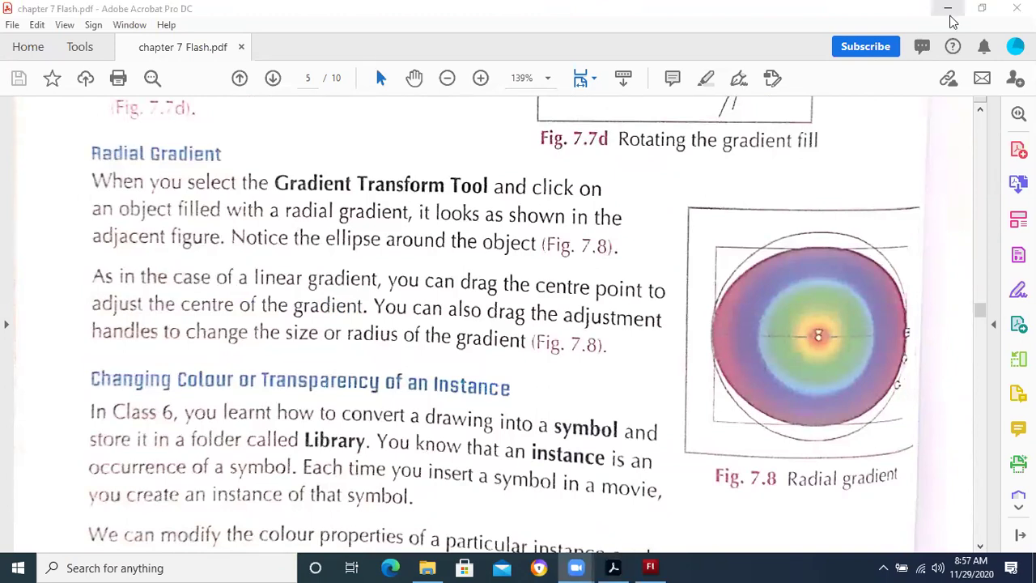
- Go back to the Gradient Transform Tool section on page 103 and review the linear gradient handles and centre point instructions
scroll(295, 271, up, 10)
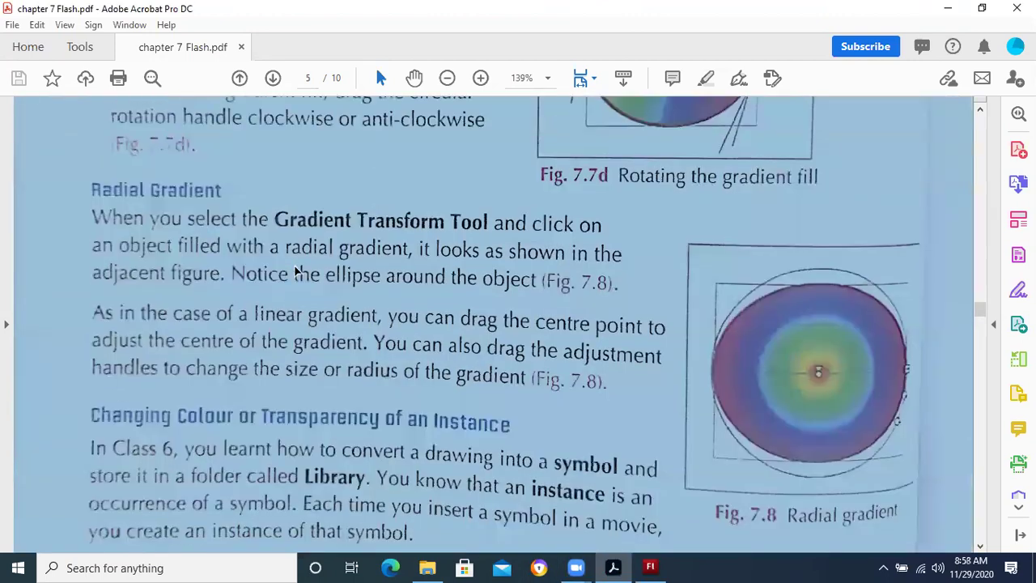
scroll(294, 271, up, 3)
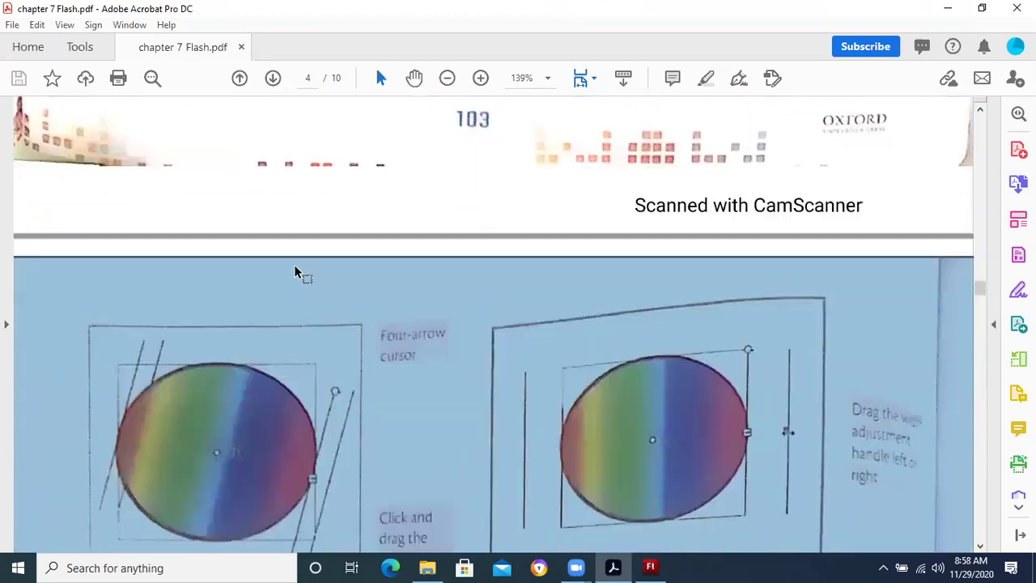
scroll(294, 271, down, 4)
scroll(295, 271, up, 2)
scroll(295, 271, up, 7)
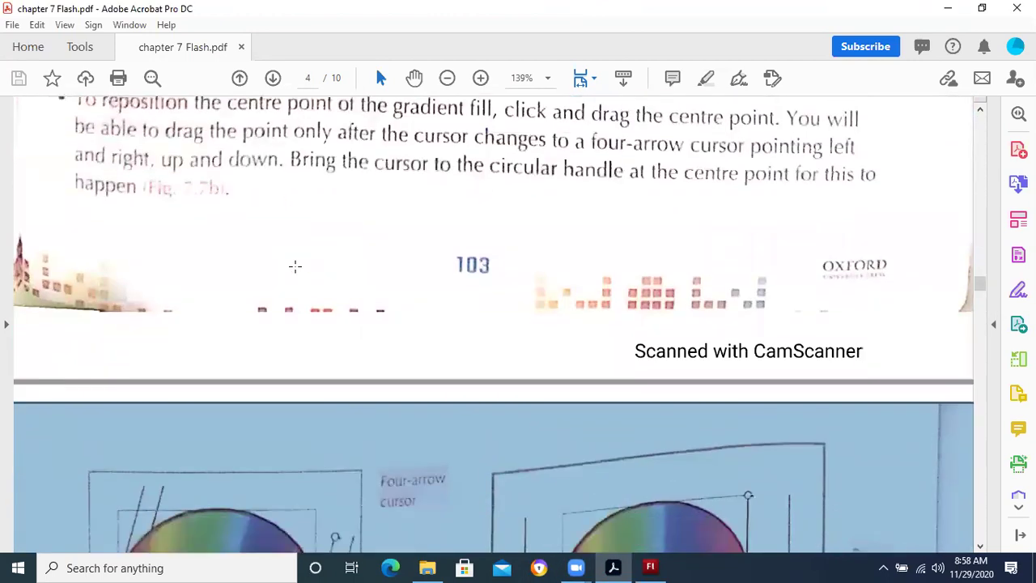
scroll(294, 267, up, 5)
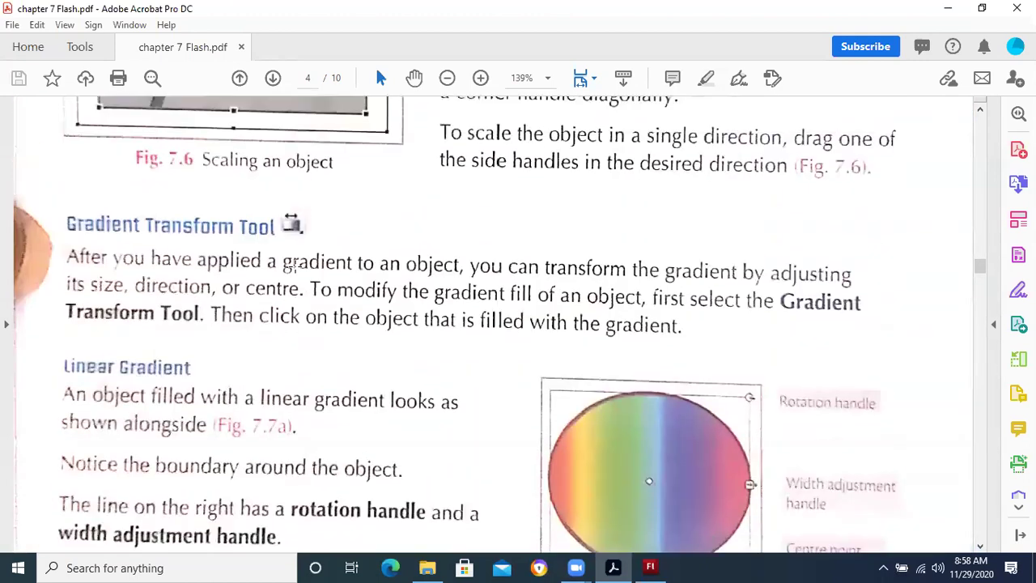
scroll(295, 267, down, 5)
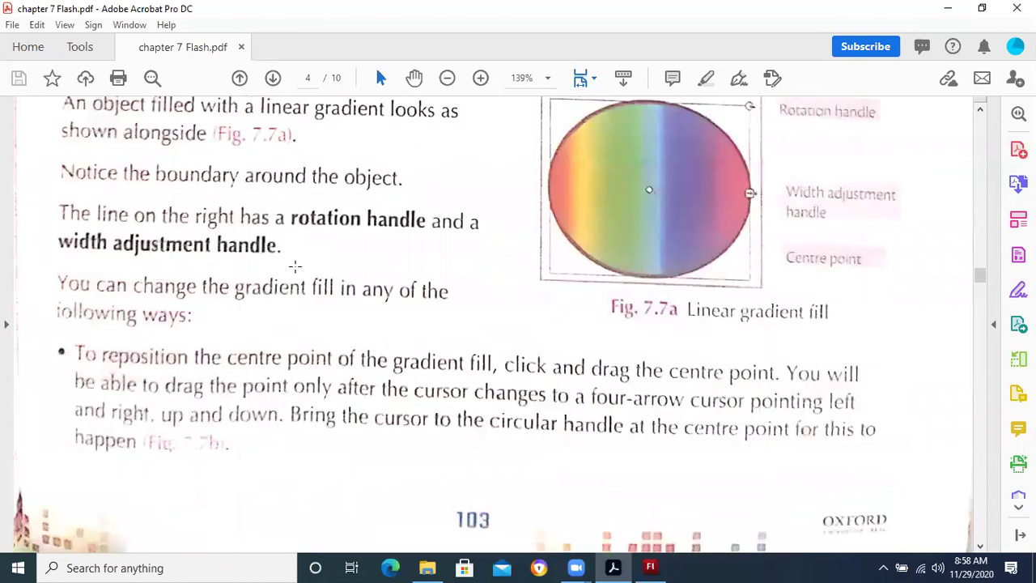
scroll(295, 266, up, 1)
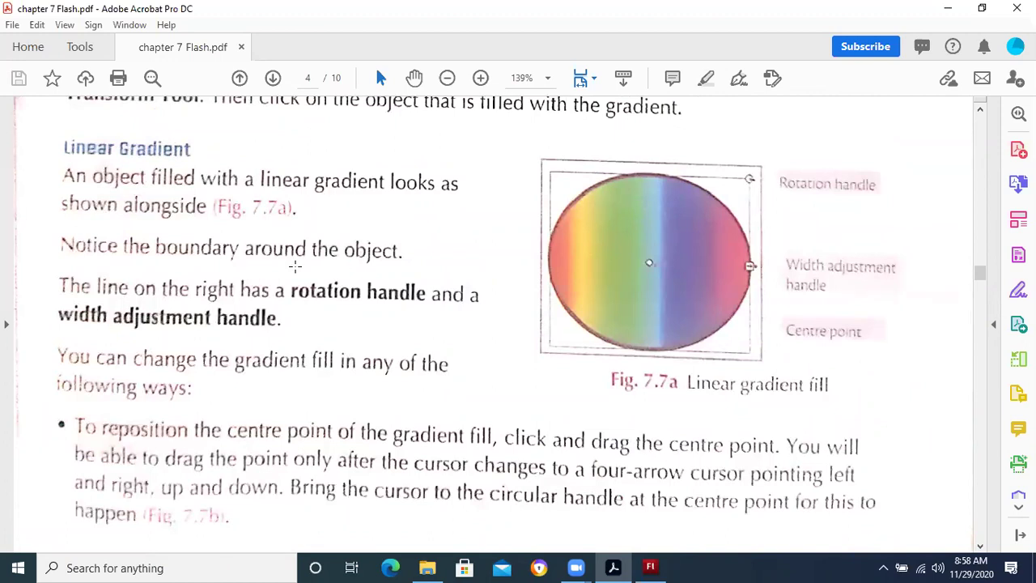
scroll(295, 266, down, 2)
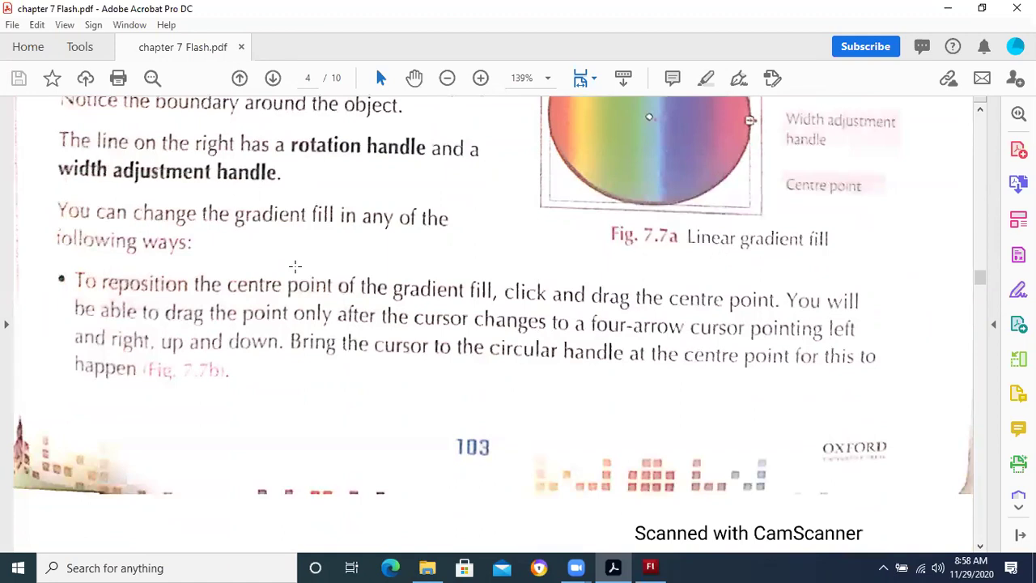
- Review the figures on changing the gradient's centre, width and rotation, the radial gradient text, and the steps for recolouring an instance
scroll(295, 267, down, 3)
scroll(295, 273, down, 4)
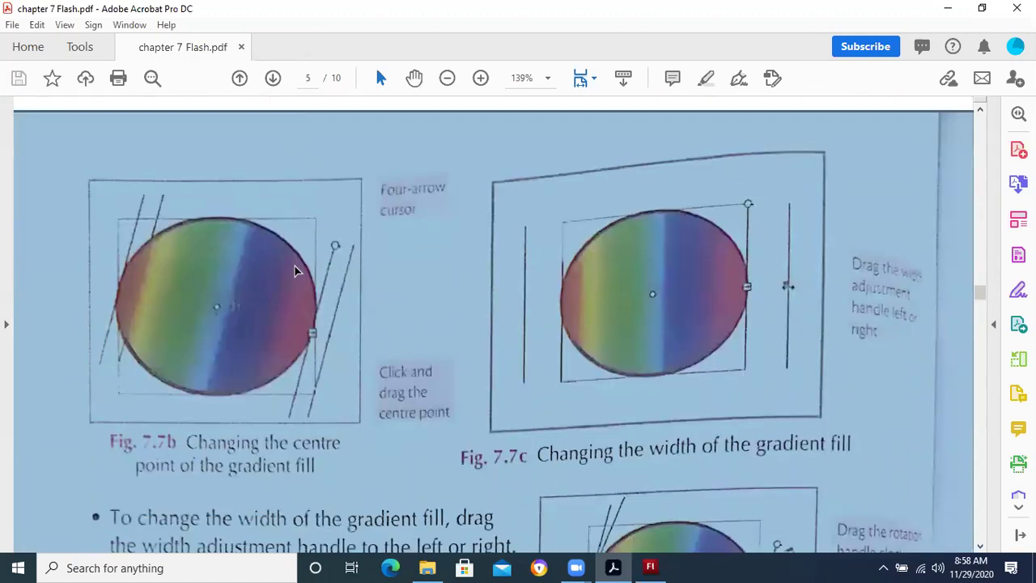
scroll(295, 272, down, 2)
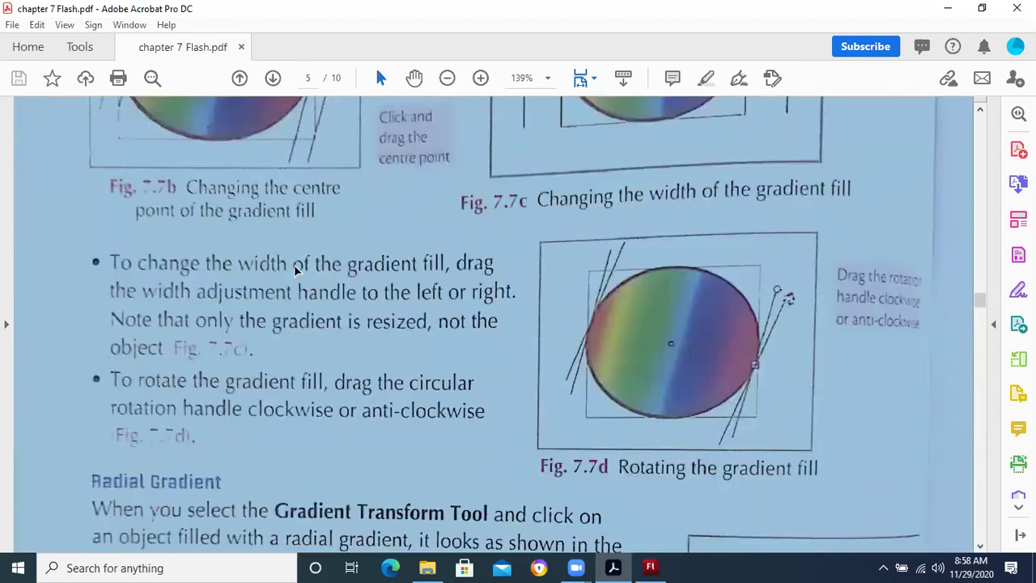
scroll(295, 270, down, 2)
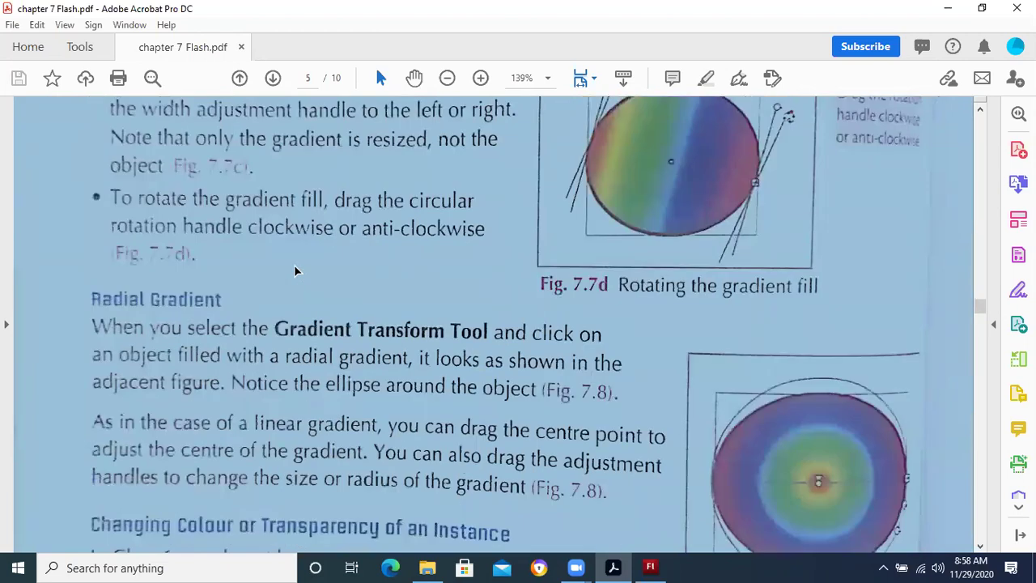
scroll(295, 271, down, 1)
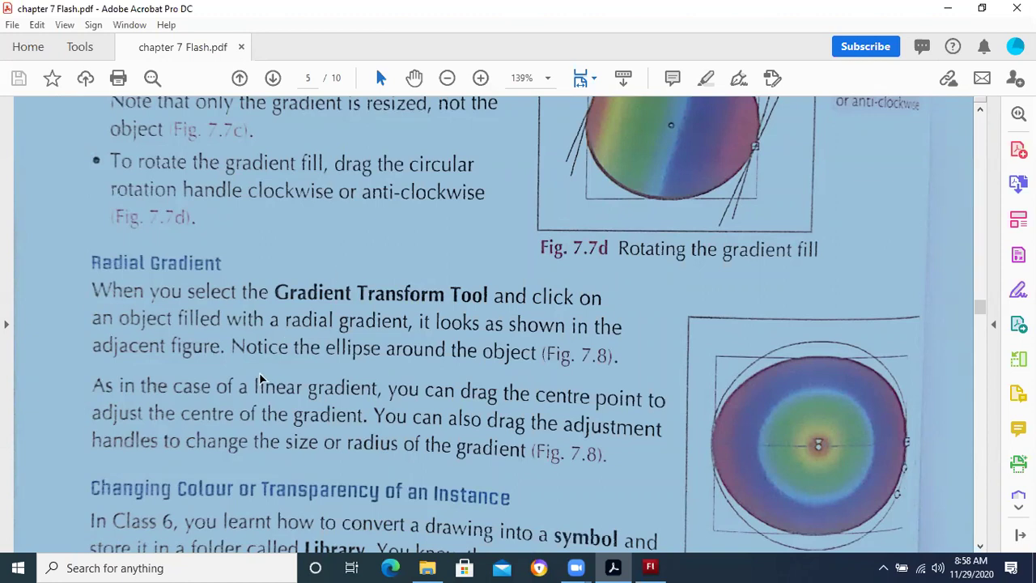
scroll(251, 366, down, 4)
scroll(251, 367, down, 3)
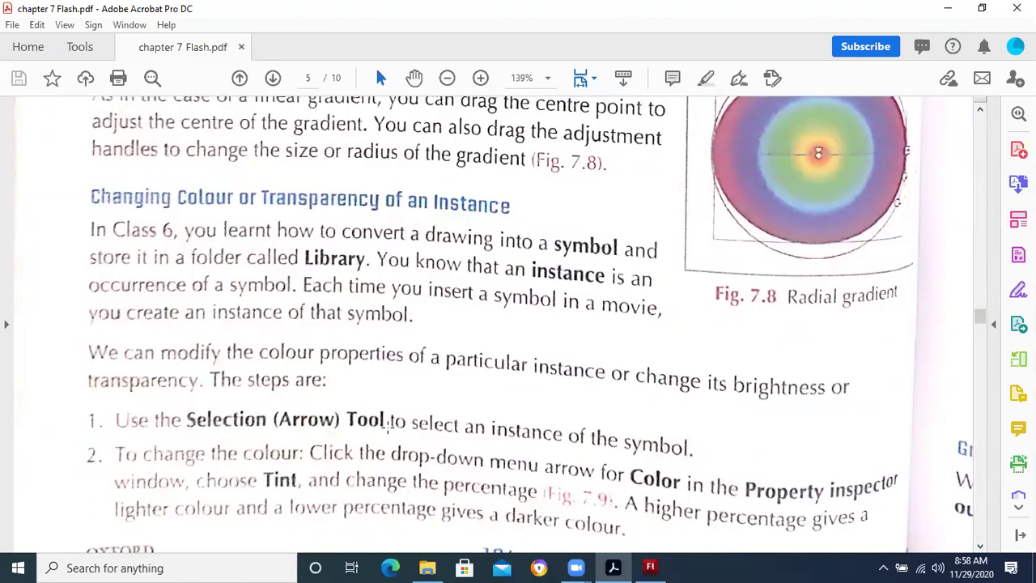
- Review the instance recolouring steps on page 104, switch to Flash CS3 and check where the Color panel is enabled
scroll(491, 458, down, 2)
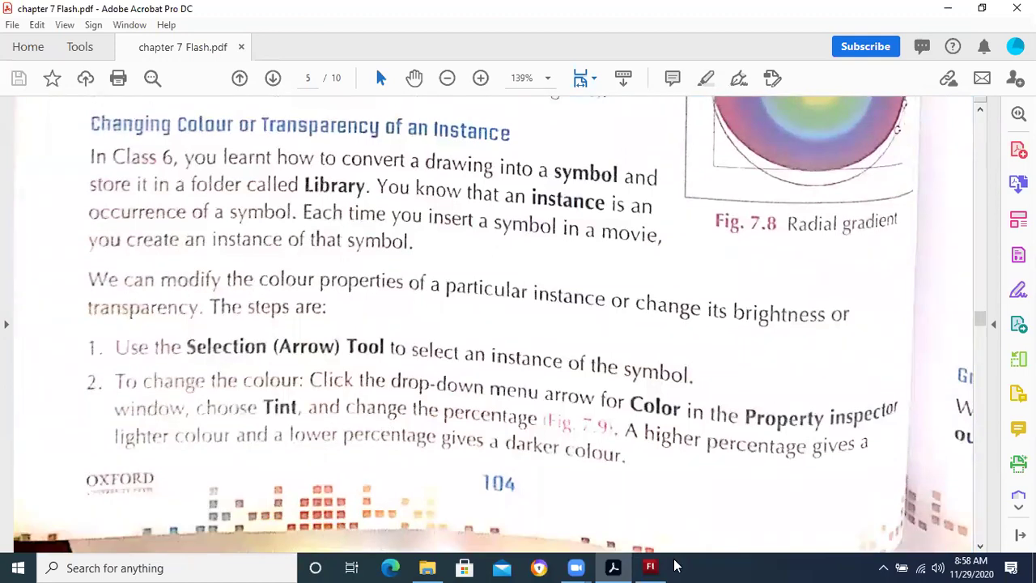
click(651, 567)
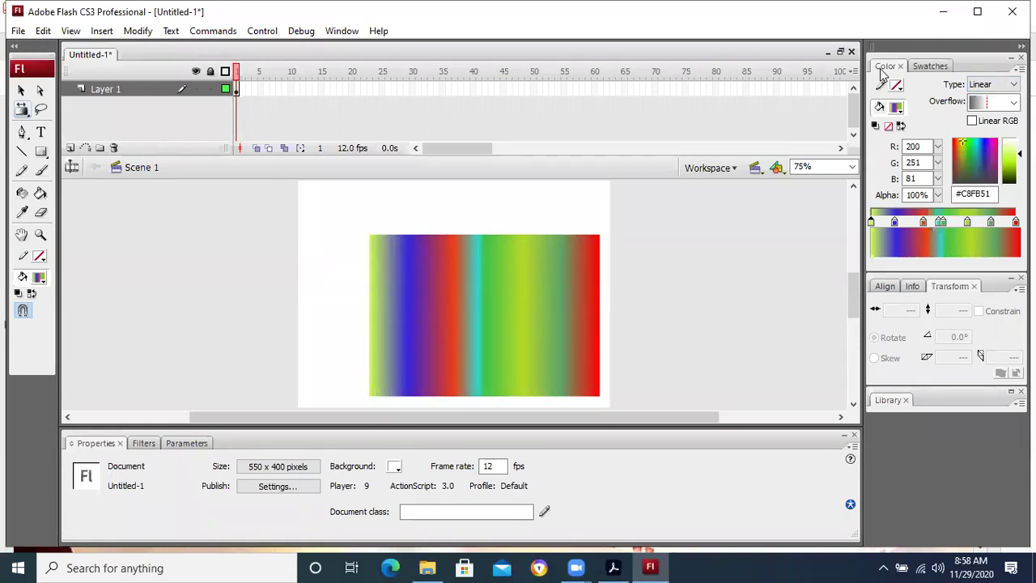
click(342, 30)
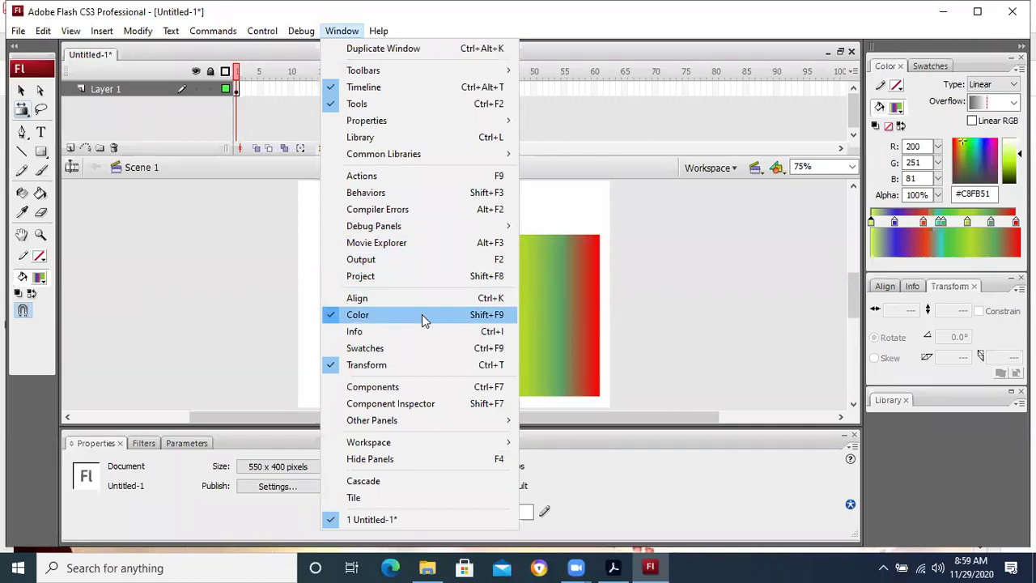
click(676, 324)
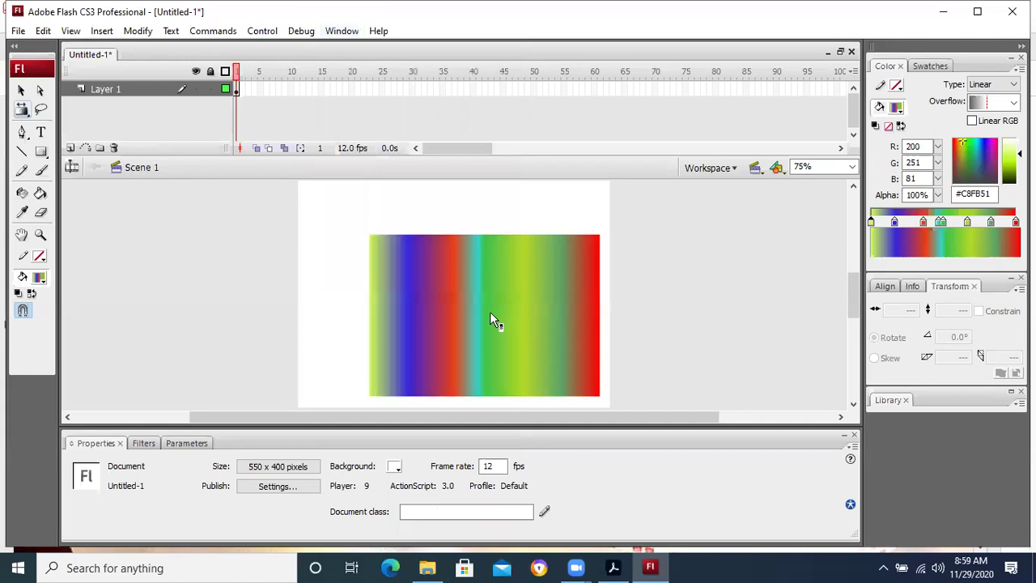
- Move the gradient rectangle up and to the left on the stage, to X 87.0 and Y 62.9, with the Selection Tool
click(489, 313)
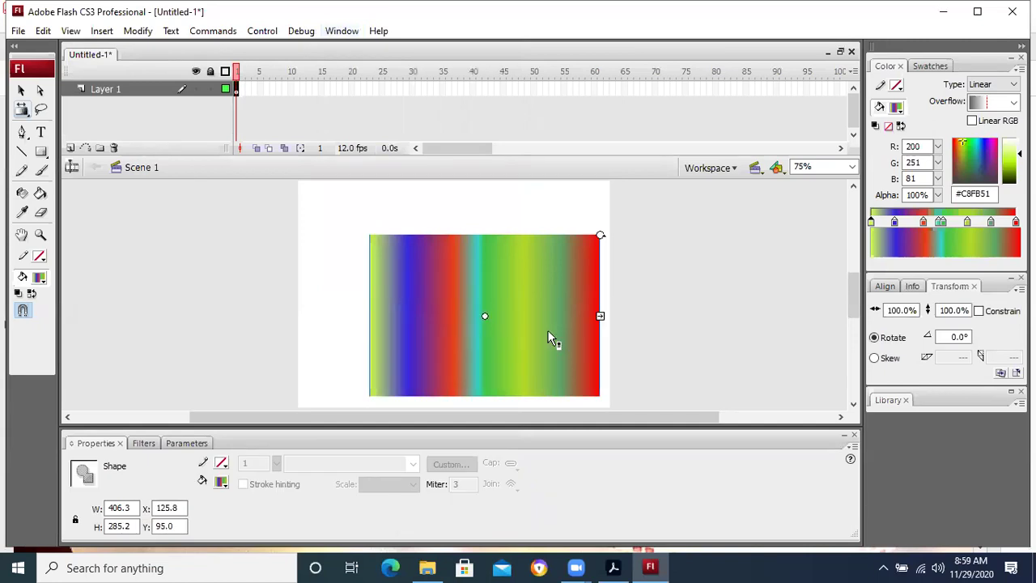
click(21, 90)
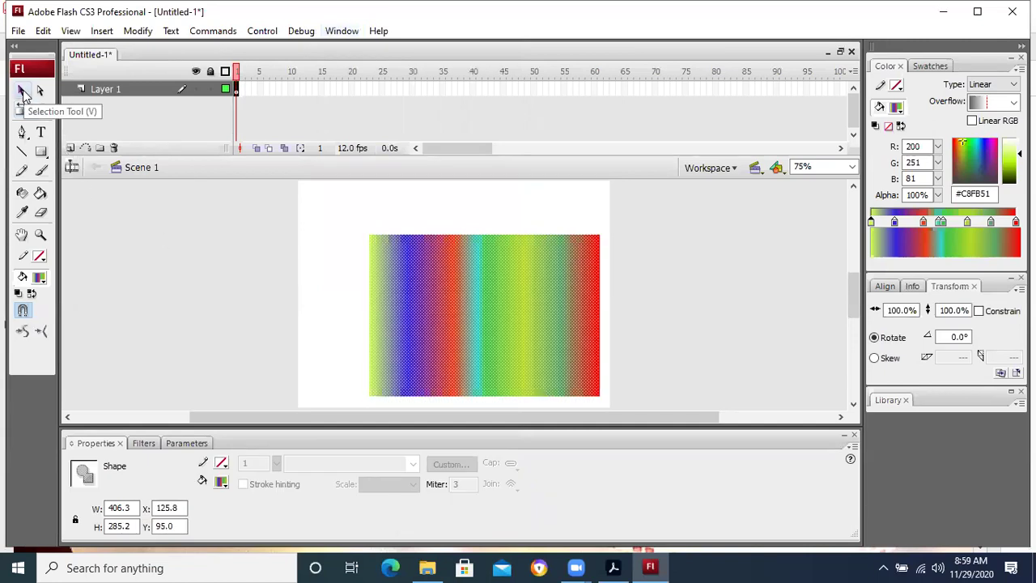
click(122, 232)
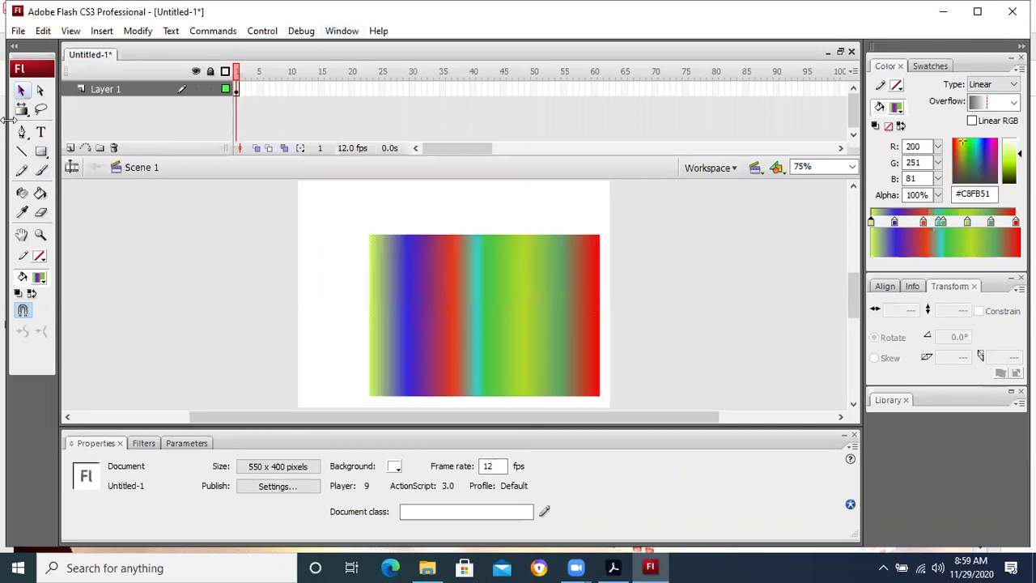
drag(553, 344, 518, 319)
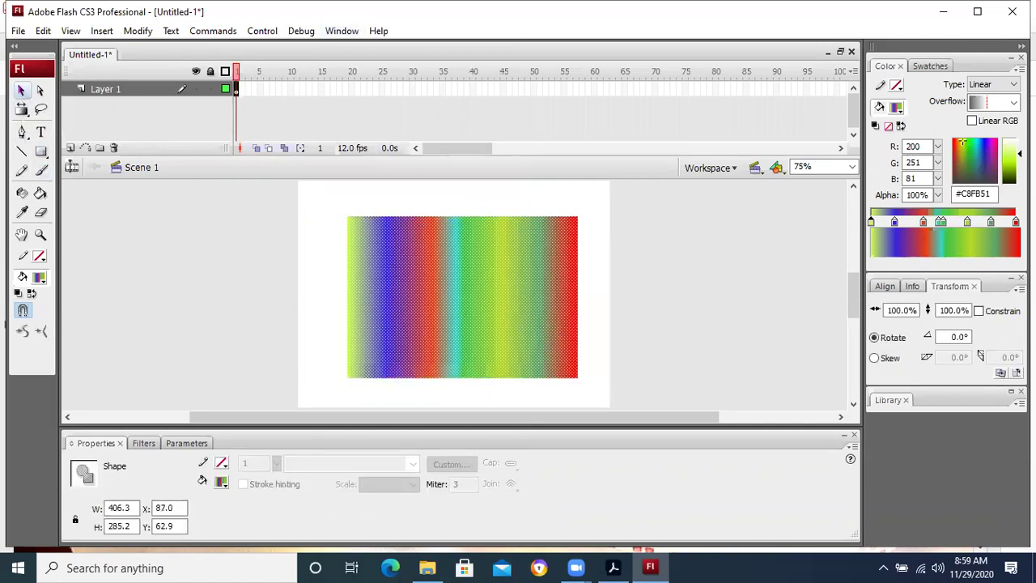
- Add green colour stops #3CC55D and #3EC14A on either side of the gradient's cyan band, shifting the second slightly towards the cyan
click(955, 227)
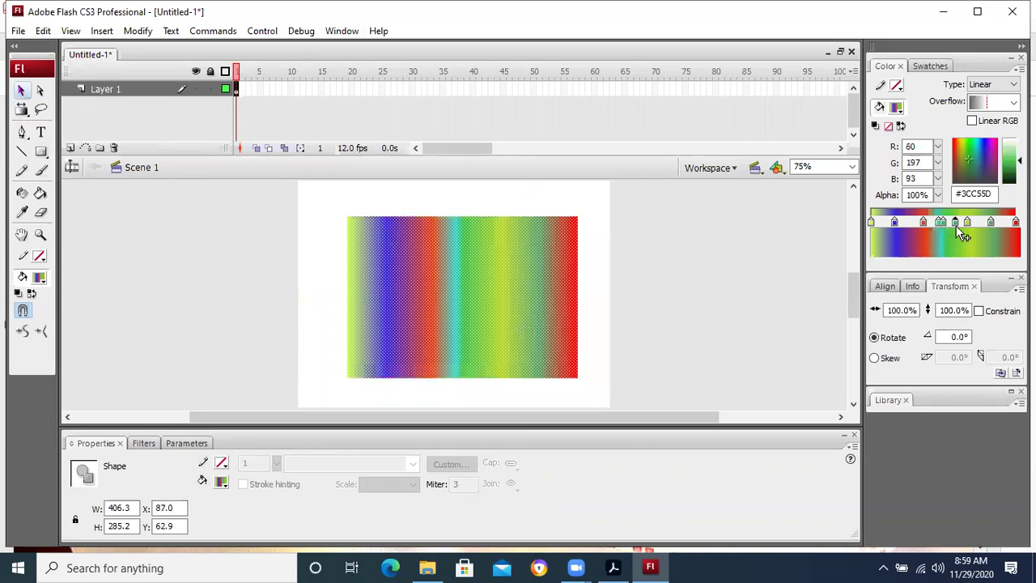
click(936, 227)
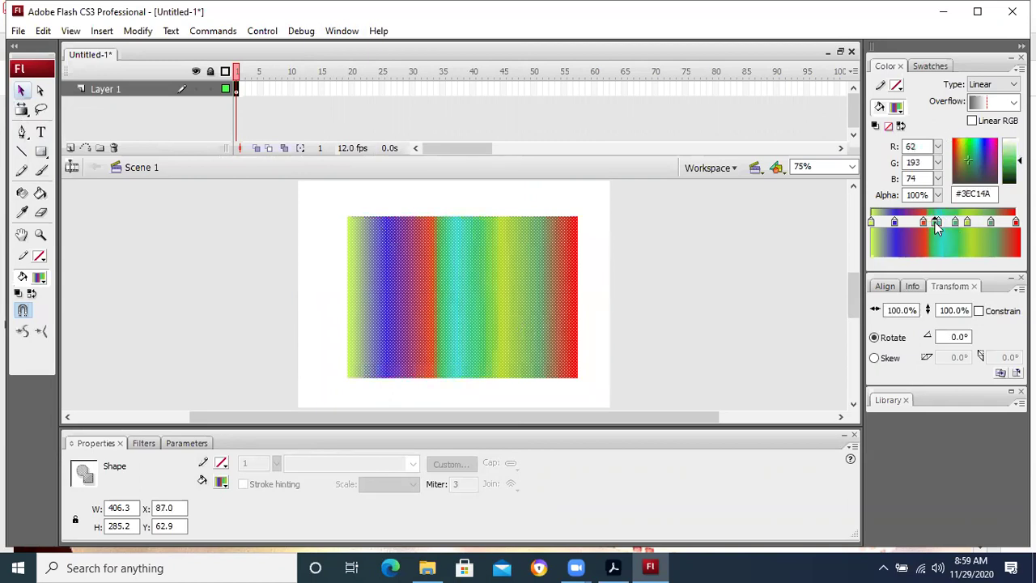
drag(931, 227, 939, 230)
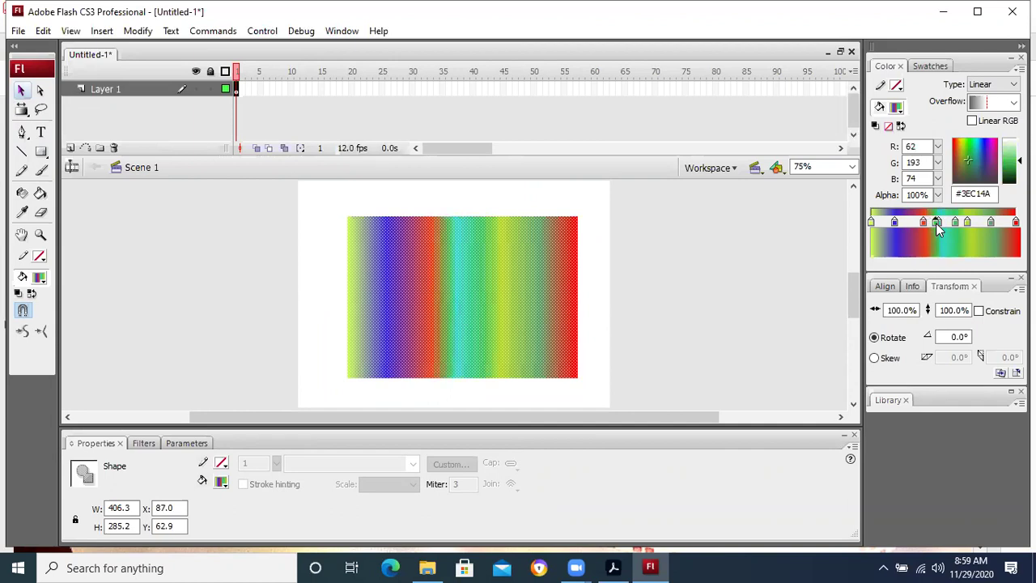
- Rotate the rectangle's linear gradient clockwise with the Gradient Transform Tool so its colour bands run diagonally
click(23, 109)
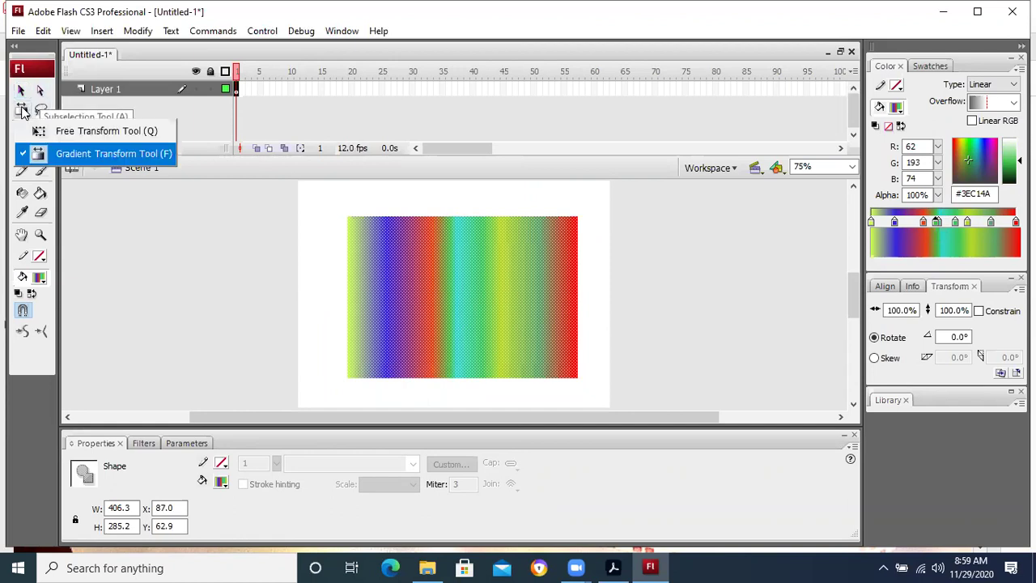
click(59, 154)
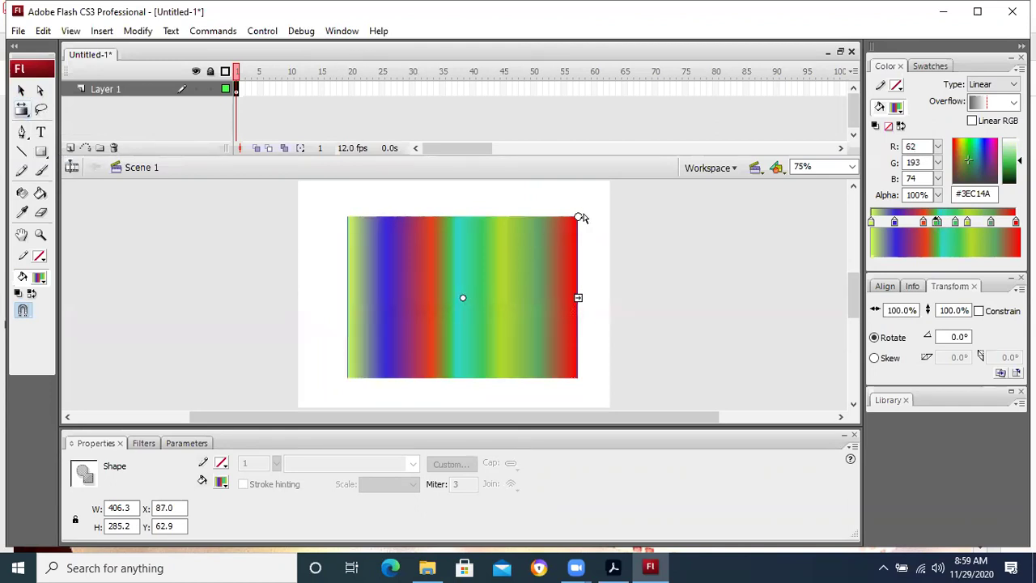
drag(578, 213, 609, 273)
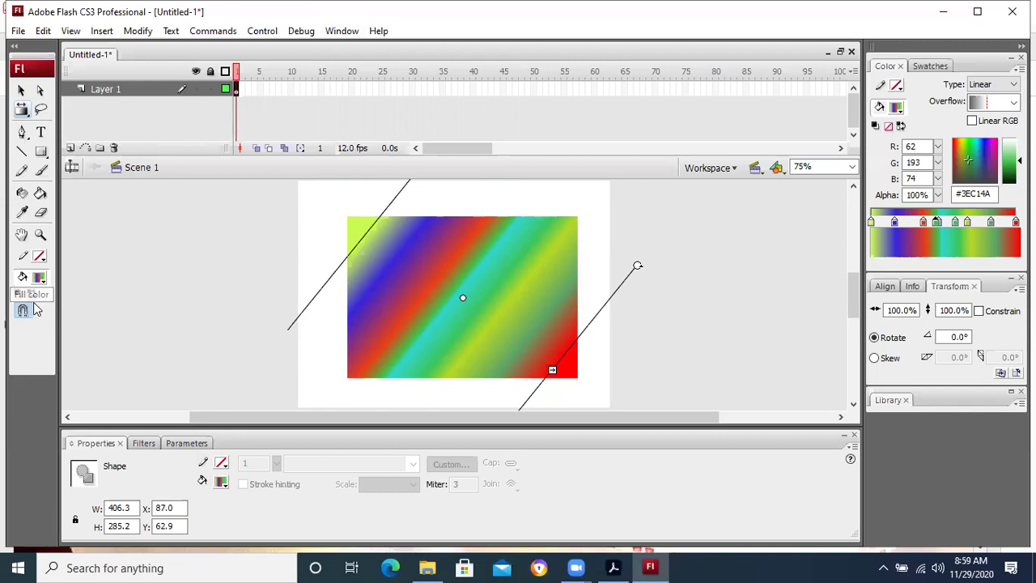
- Check the instance colour section in the chapter 7 PDF, return to Flash CS3 and deselect the rectangle's gradient
click(617, 567)
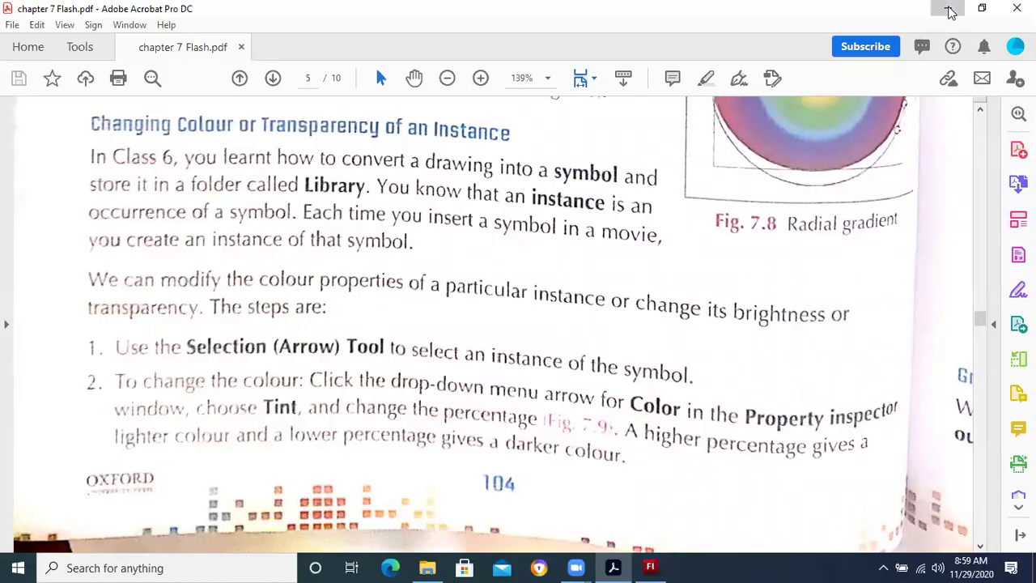
click(948, 8)
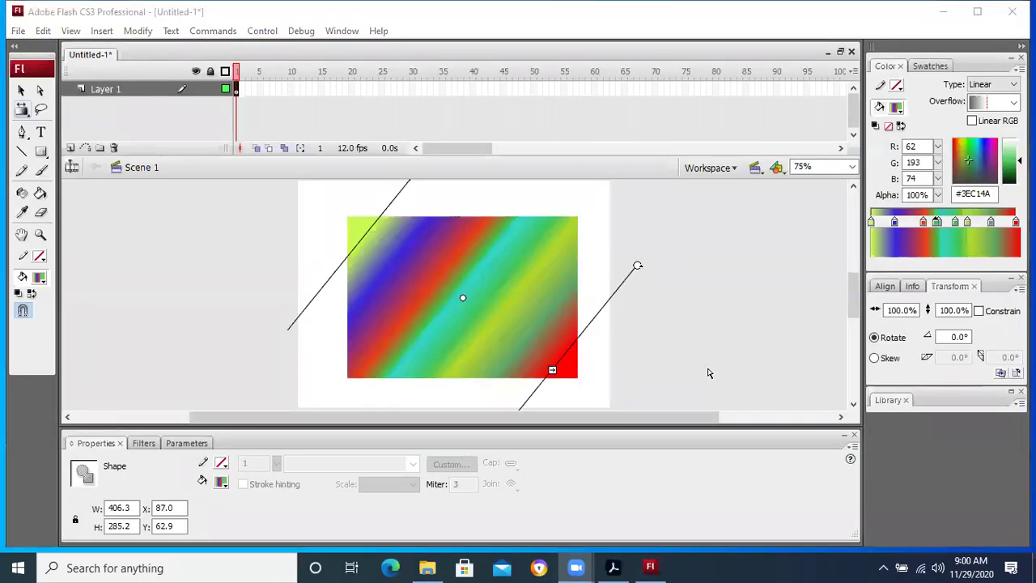
click(709, 374)
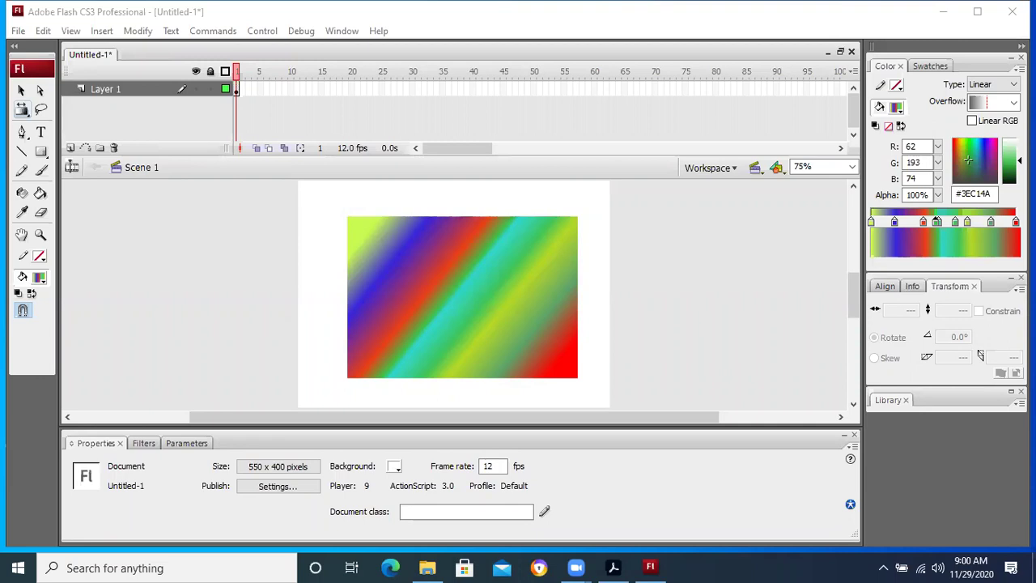
- Open Google Chrome from the desktop and set the Screen Recorder extension to capture the screen with microphone audio
click(944, 12)
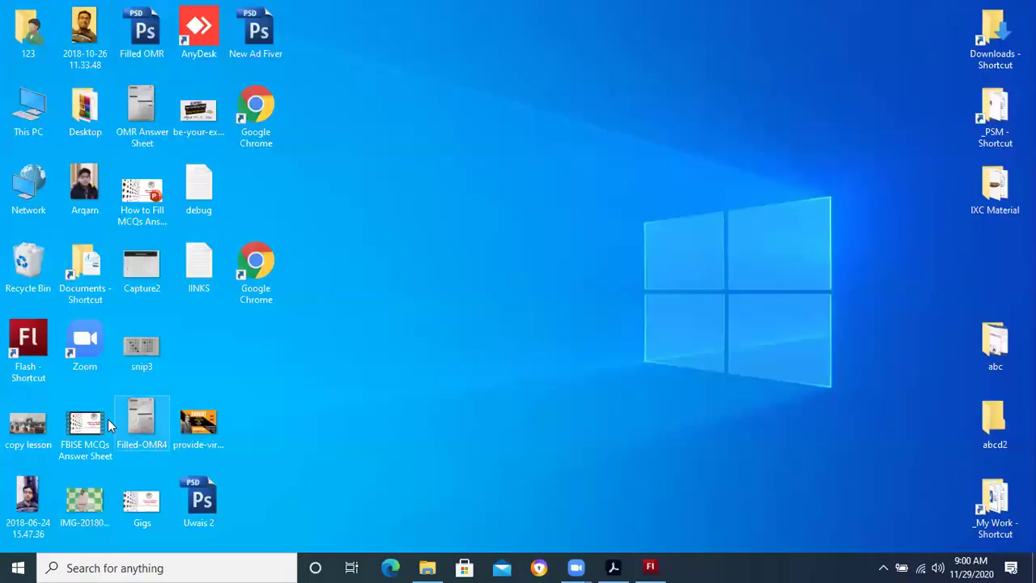
double_click(251, 260)
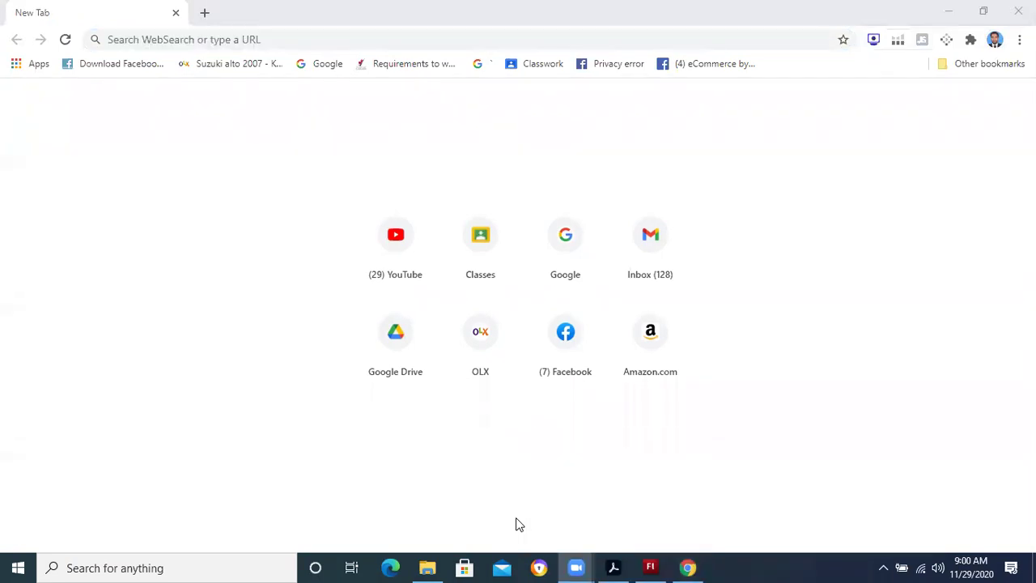
click(874, 39)
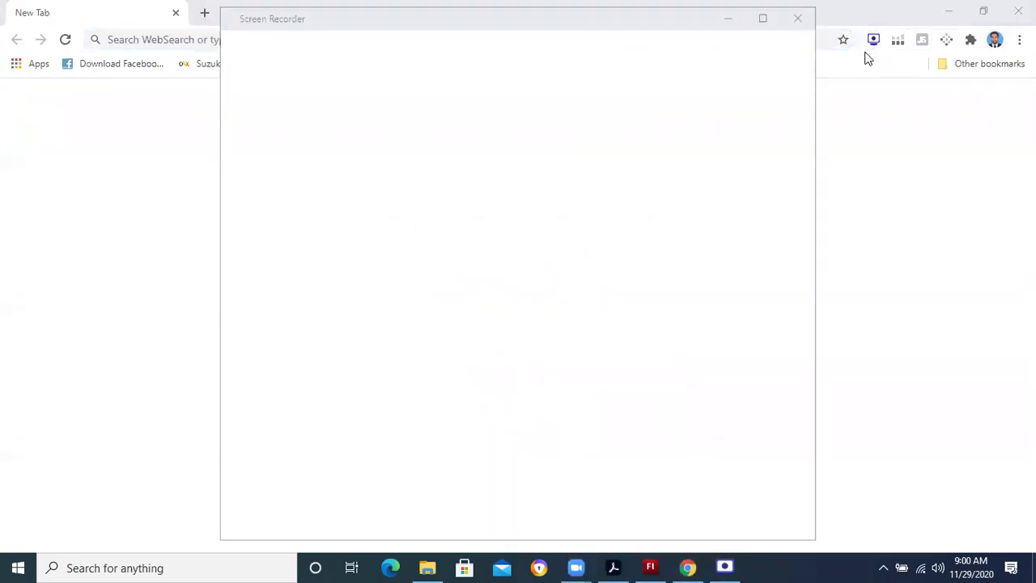
click(480, 259)
click(534, 368)
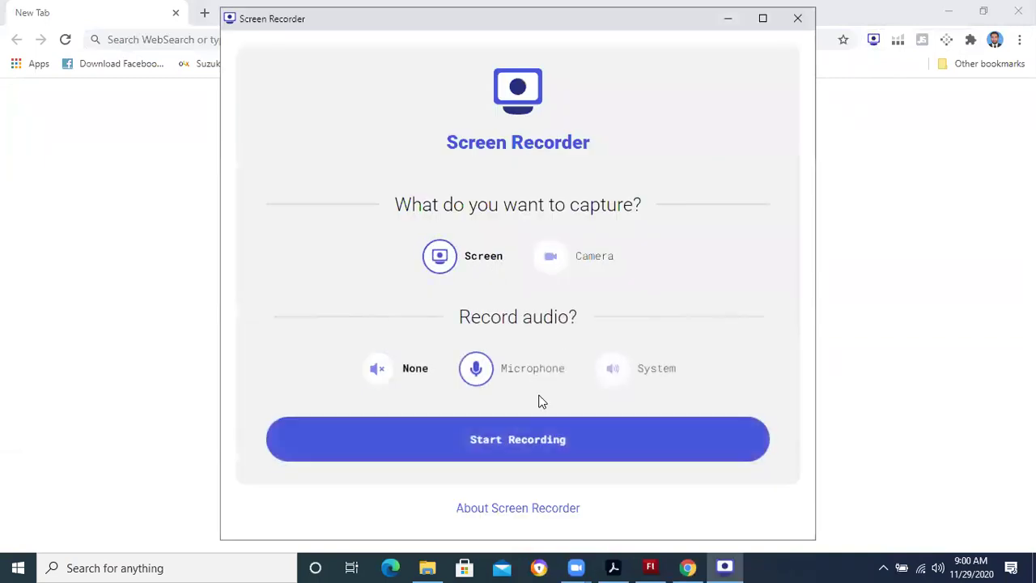
- Start the recording and share the entire screen with Screen Recorder
click(540, 442)
click(567, 280)
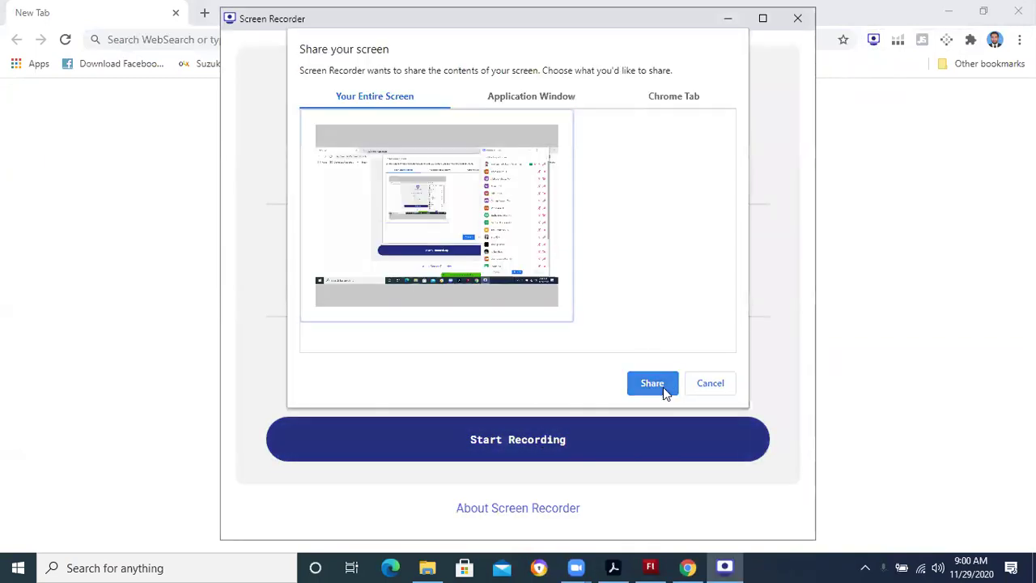
click(663, 387)
- Move the Screen Recorder window aside, stop the recording, save the captured video and close the recorder
click(645, 23)
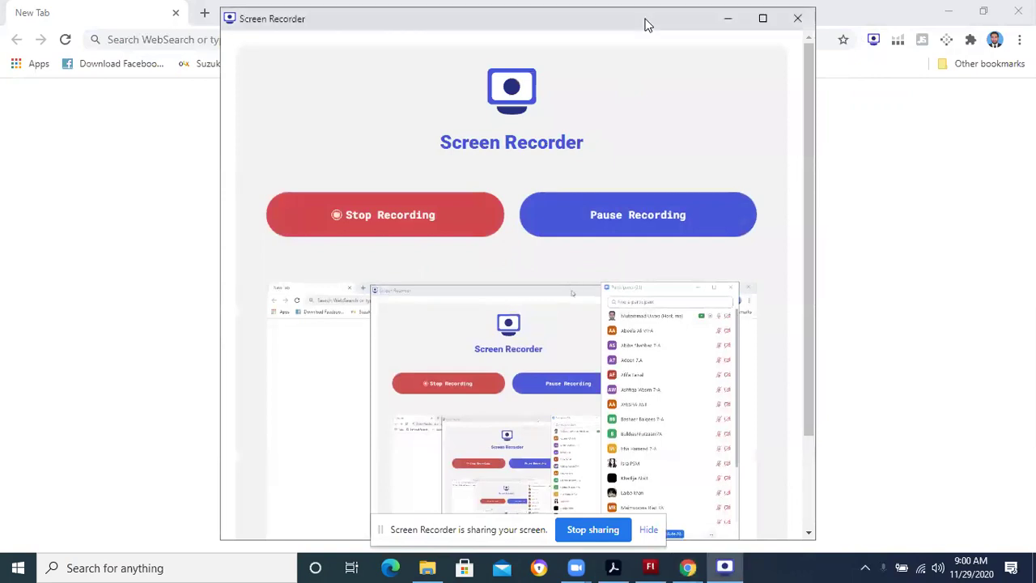
drag(595, 24, 458, 17)
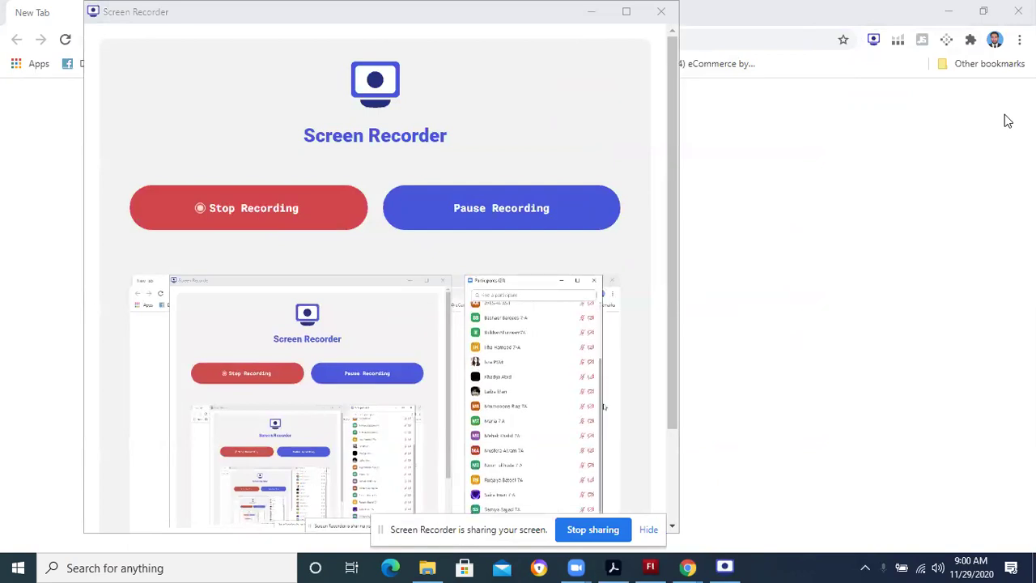
click(266, 220)
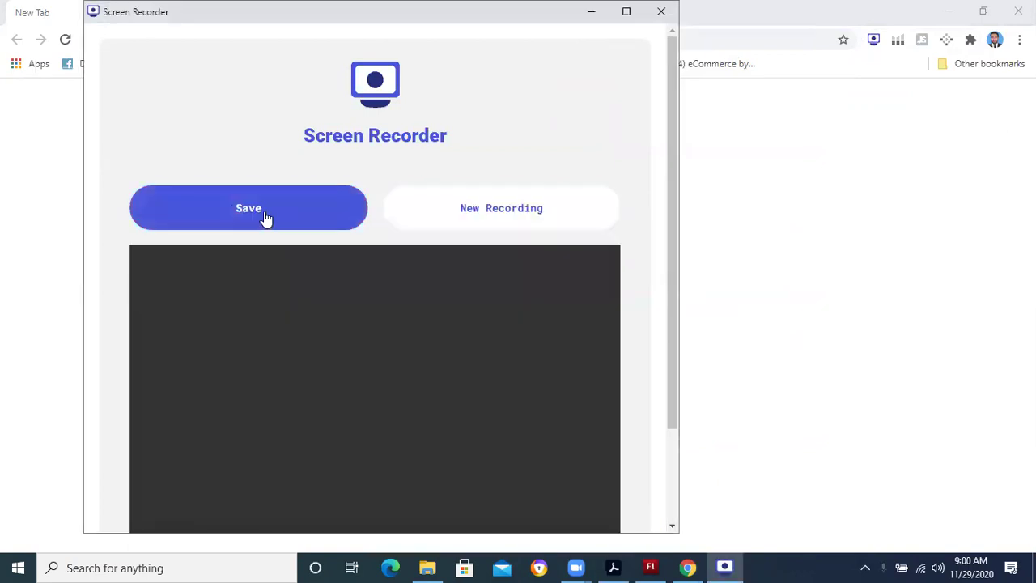
click(266, 220)
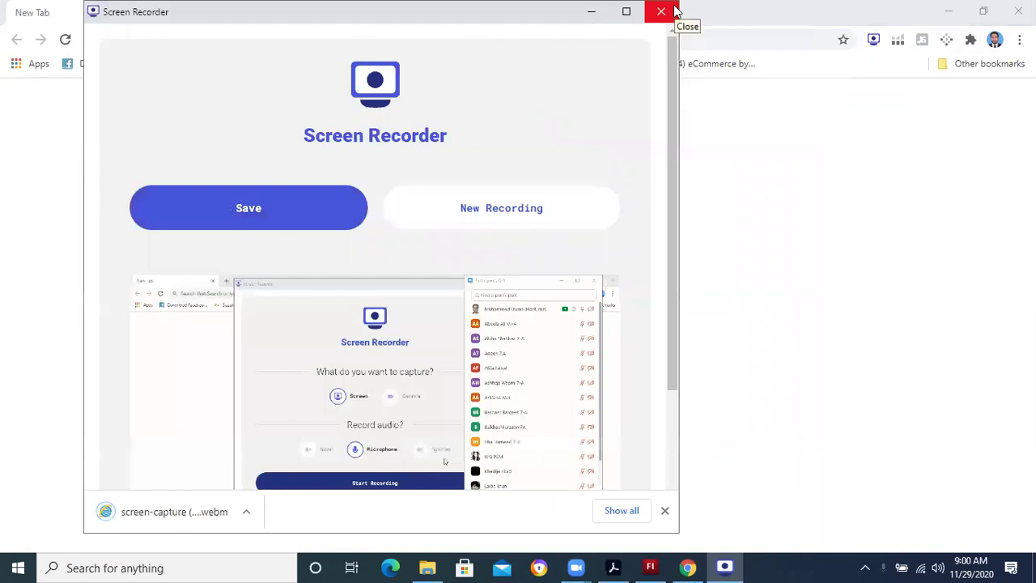
click(676, 11)
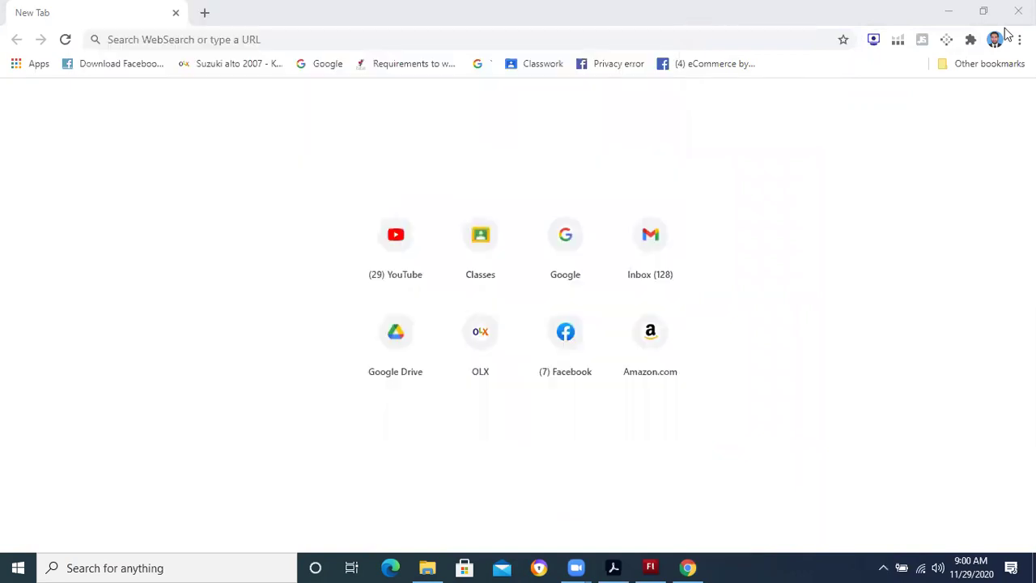
- Switch back to Flash CS3 and delete the diagonal gradient rectangle from the stage
click(648, 566)
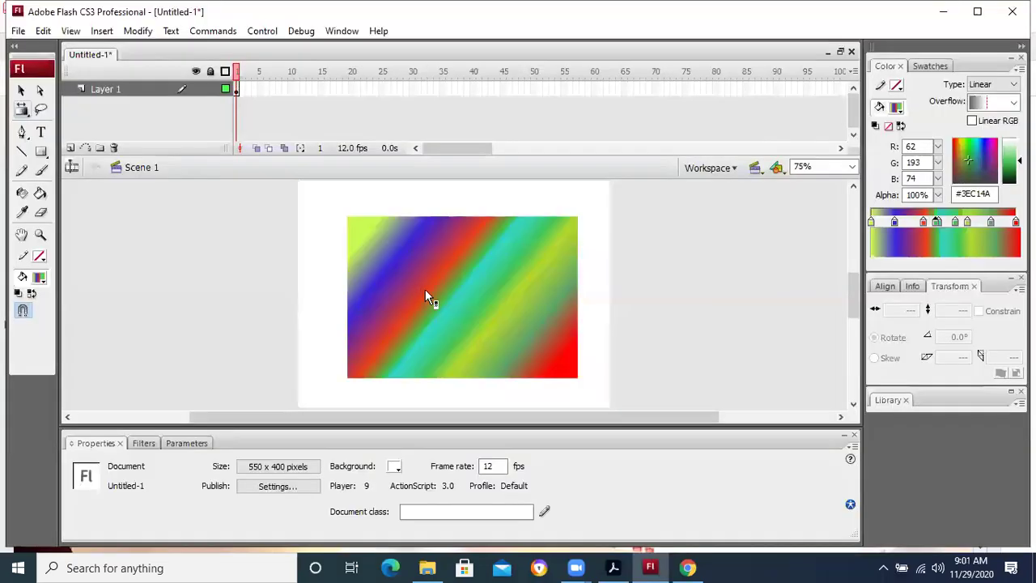
click(384, 293)
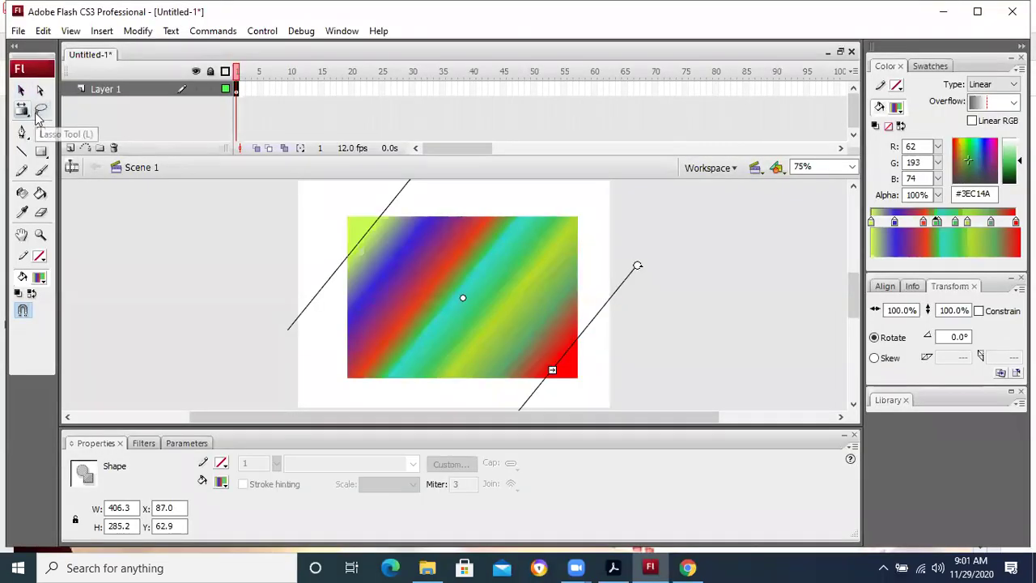
key(Delete)
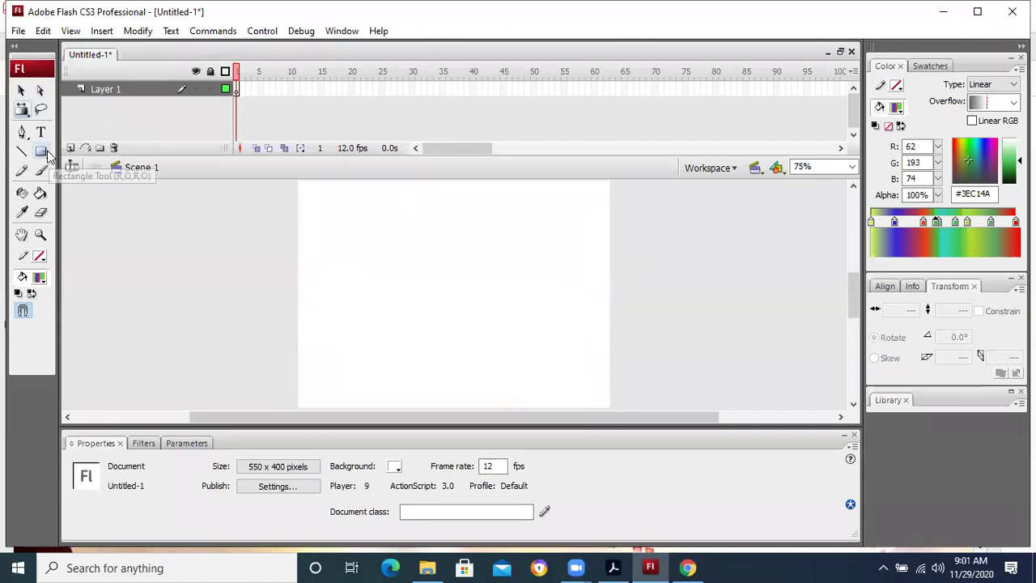
- Draw a wide rectangle filled with the current multicolour linear gradient across the middle of the stage
click(41, 152)
click(72, 167)
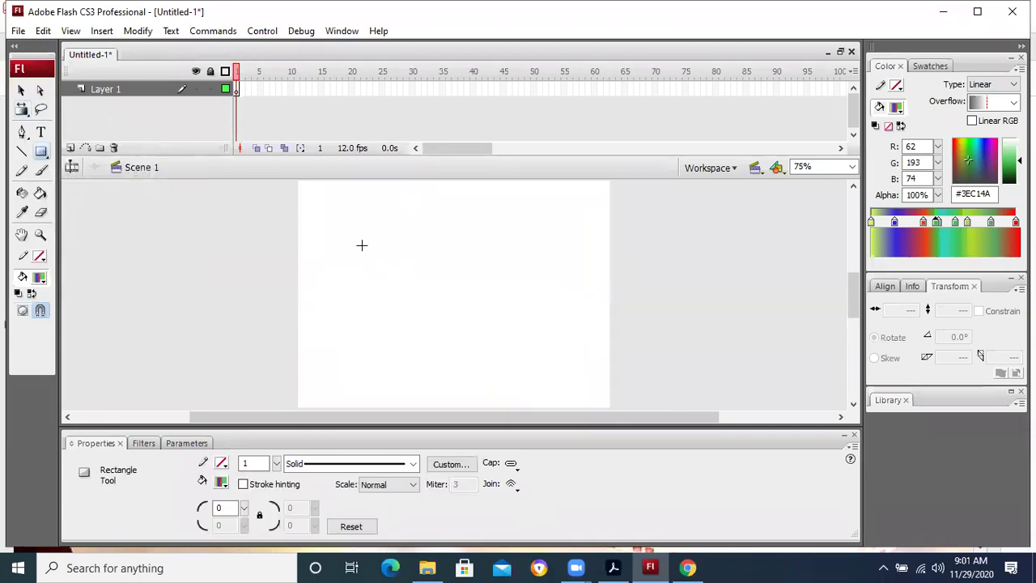
mouse_move(326, 234)
mouse_down()
mouse_move(520, 365)
mouse_move(581, 373)
mouse_up()
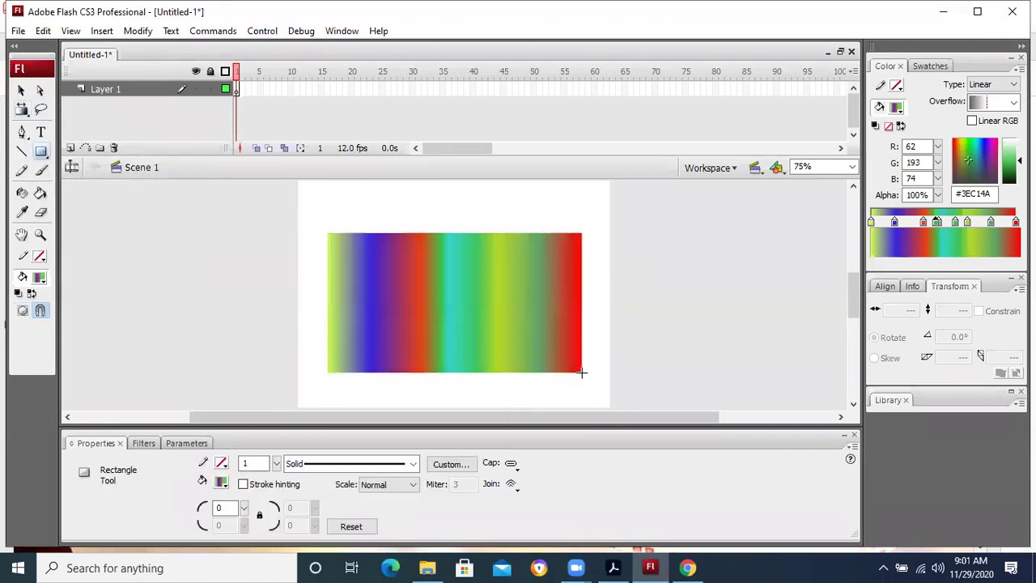
- Set the fill to solid dark red #330000 and draw a larger rectangle covering the gradient one
click(40, 279)
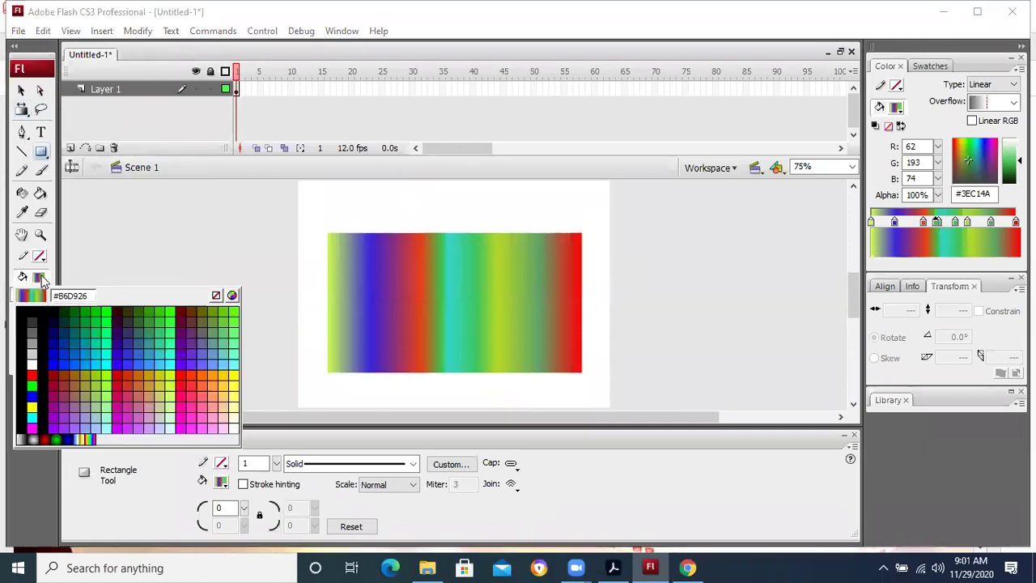
click(111, 308)
mouse_move(316, 221)
mouse_down()
mouse_move(419, 349)
mouse_move(596, 383)
mouse_up()
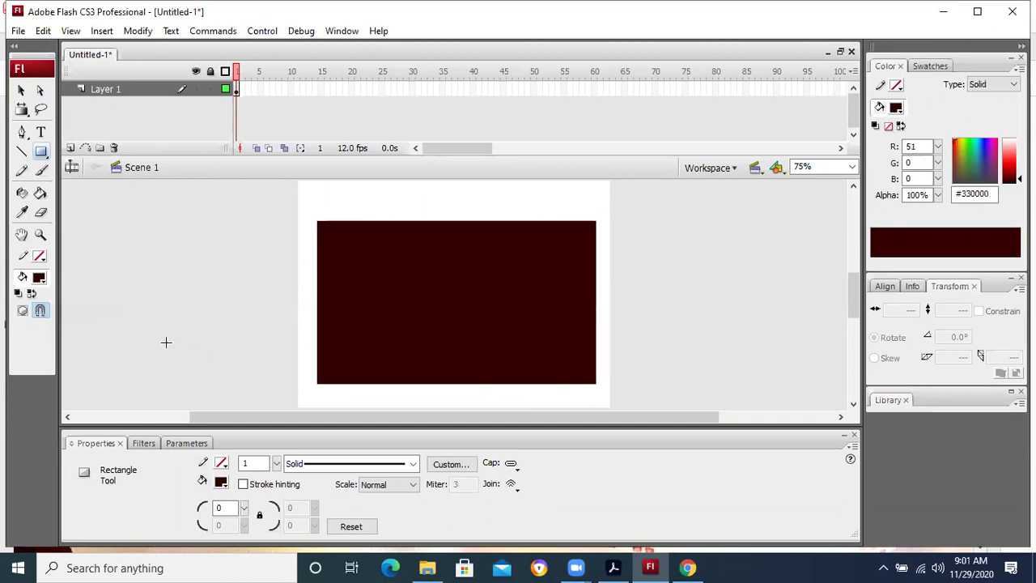
- Set the fill to the rainbow linear gradient and apply it horizontally across the dark red rectangle with the Paint Bucket
click(26, 115)
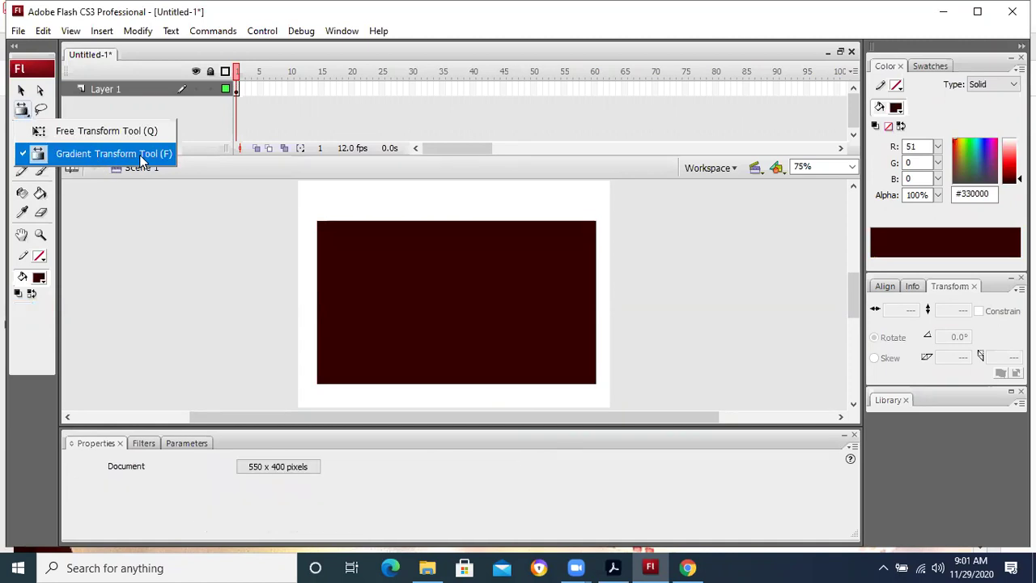
click(139, 155)
click(39, 277)
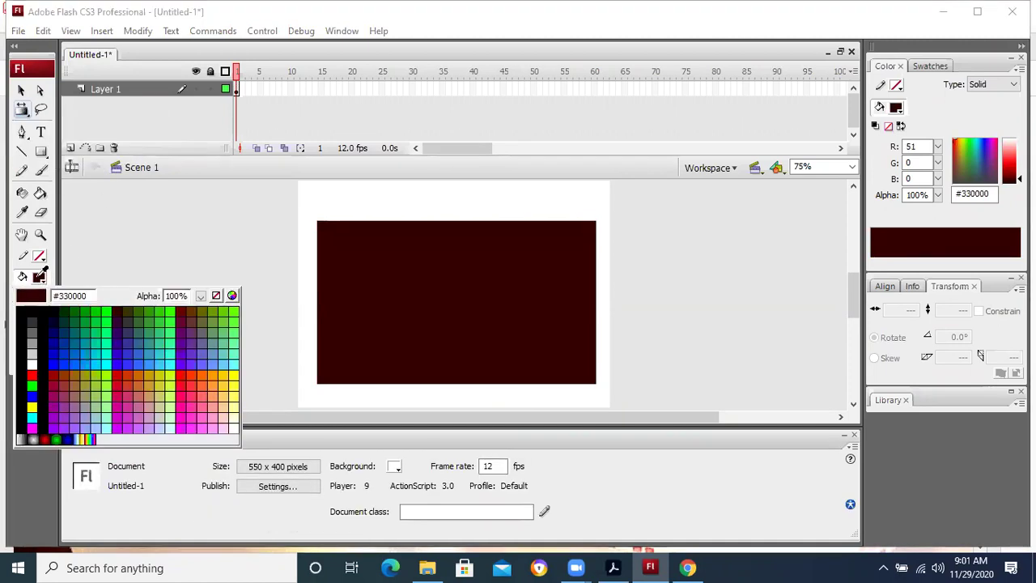
click(86, 439)
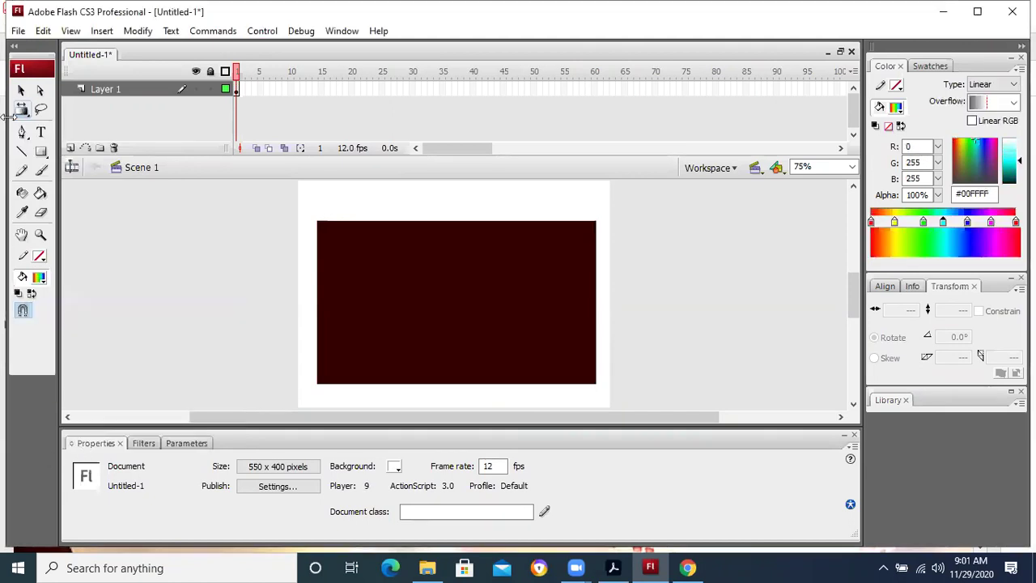
click(41, 195)
mouse_move(341, 296)
mouse_down()
mouse_move(488, 307)
mouse_move(575, 283)
mouse_move(586, 293)
mouse_up()
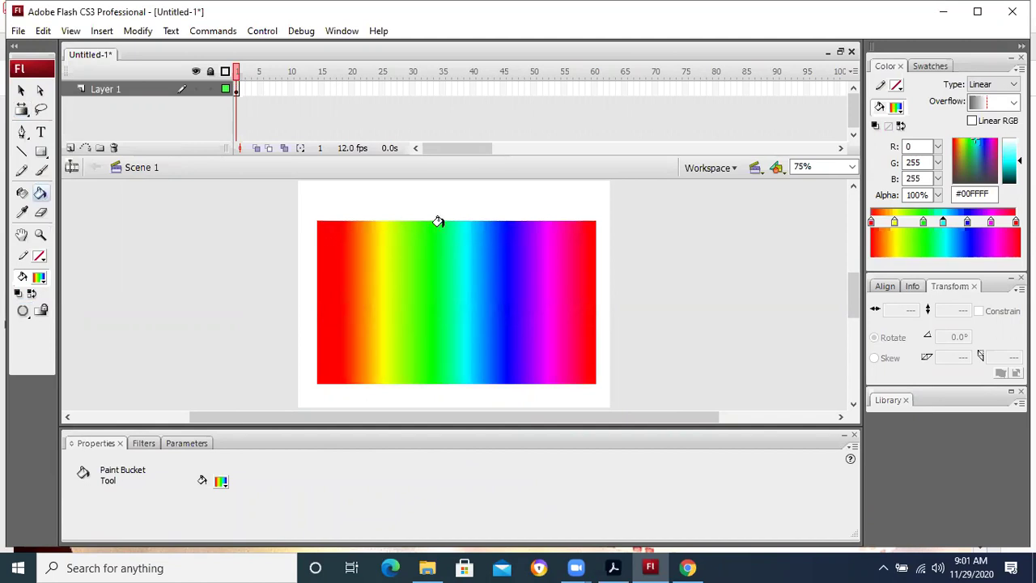
- Refill the rectangle with the rainbow gradient in different directions: reversed horizontally, vertically, and diagonally from upper right to lower left
drag(573, 294, 356, 305)
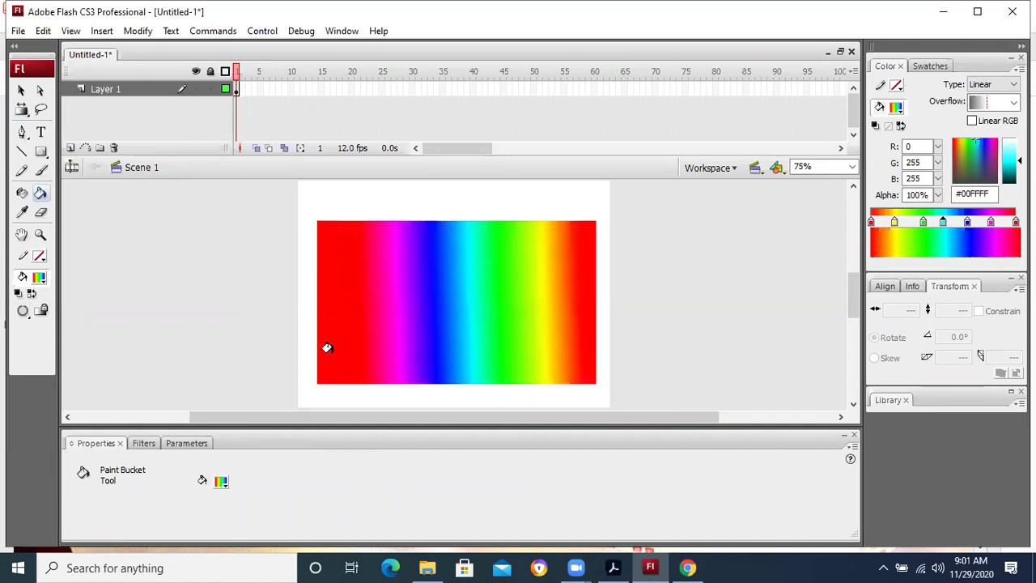
mouse_move(445, 228)
mouse_down()
mouse_move(456, 388)
mouse_move(430, 221)
mouse_up()
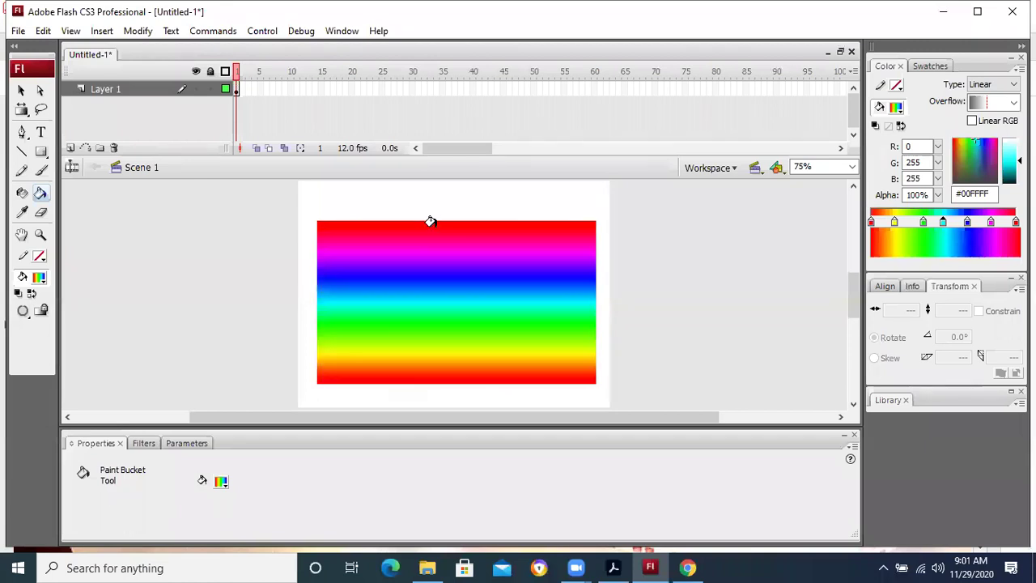
mouse_move(333, 231)
mouse_down()
mouse_move(491, 303)
mouse_move(558, 352)
mouse_move(393, 294)
mouse_move(355, 257)
mouse_up()
mouse_move(546, 248)
mouse_down()
mouse_move(338, 340)
mouse_move(349, 350)
mouse_up()
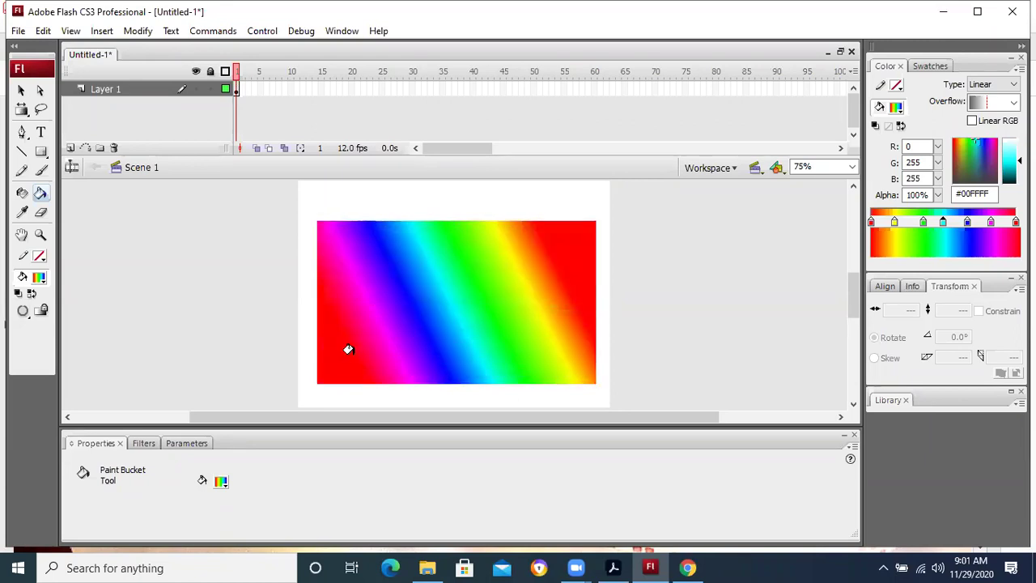
- Recolour the gradient's yellow, green and cyan stops to teal, blue #4474BB and red #E62E1A, and refill the rectangle at a slant
click(895, 222)
click(924, 222)
click(965, 222)
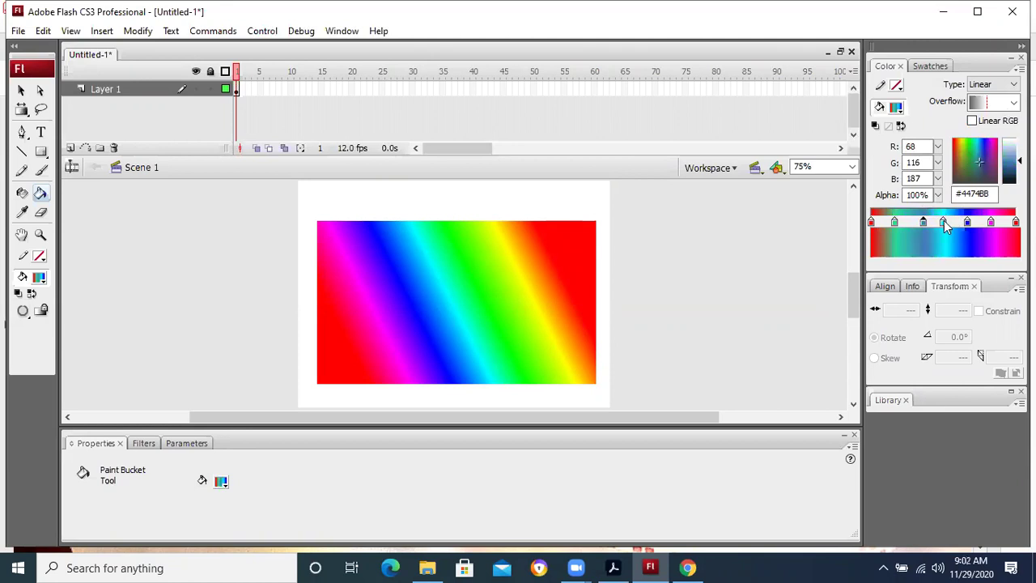
click(945, 221)
click(955, 147)
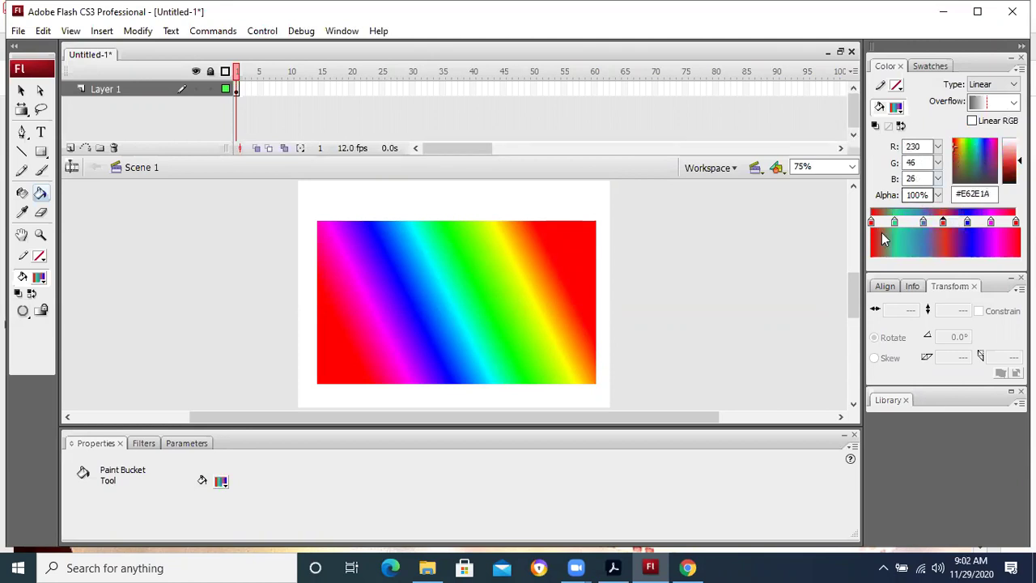
click(475, 303)
drag(350, 330, 534, 271)
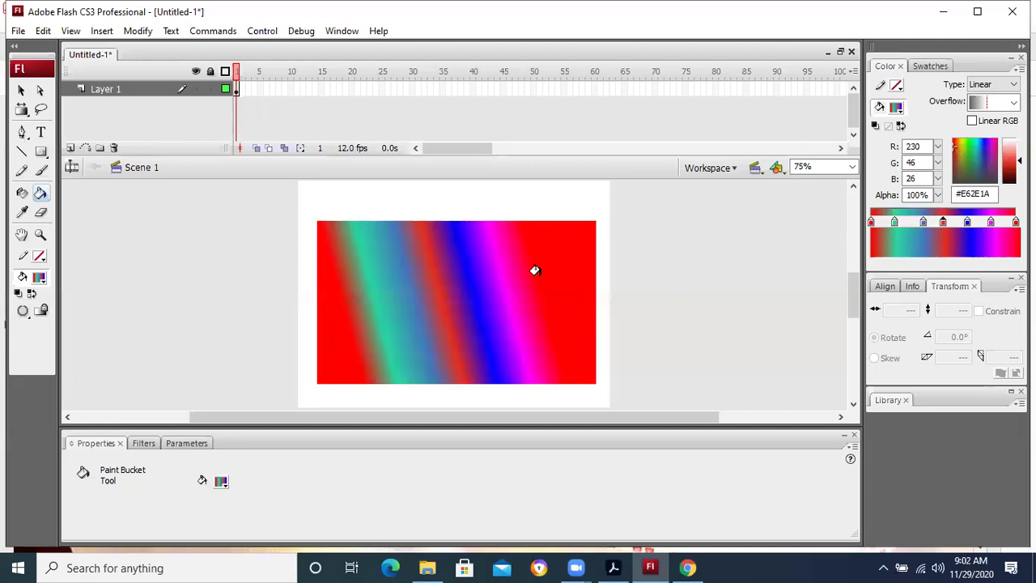
click(25, 312)
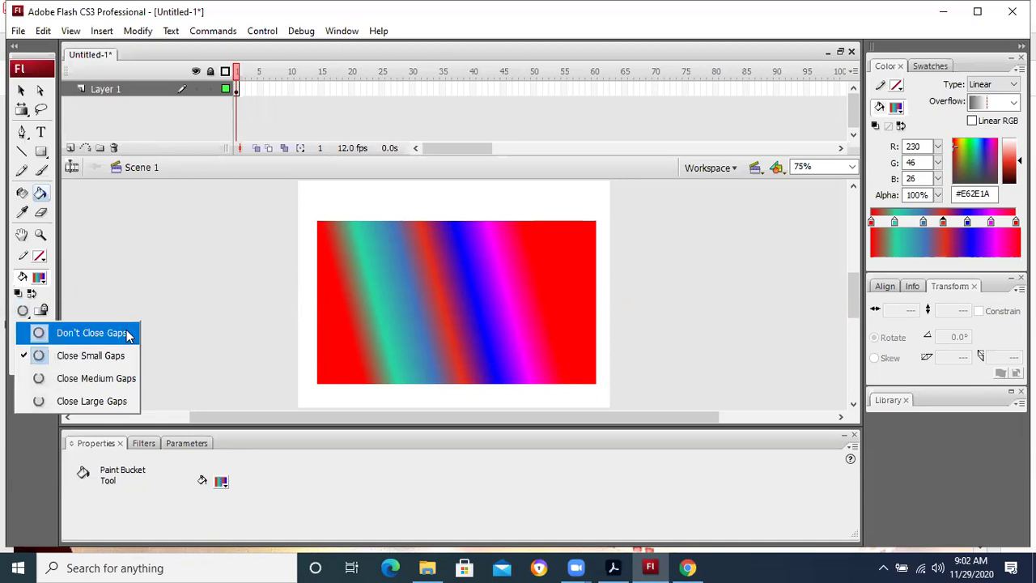
click(214, 314)
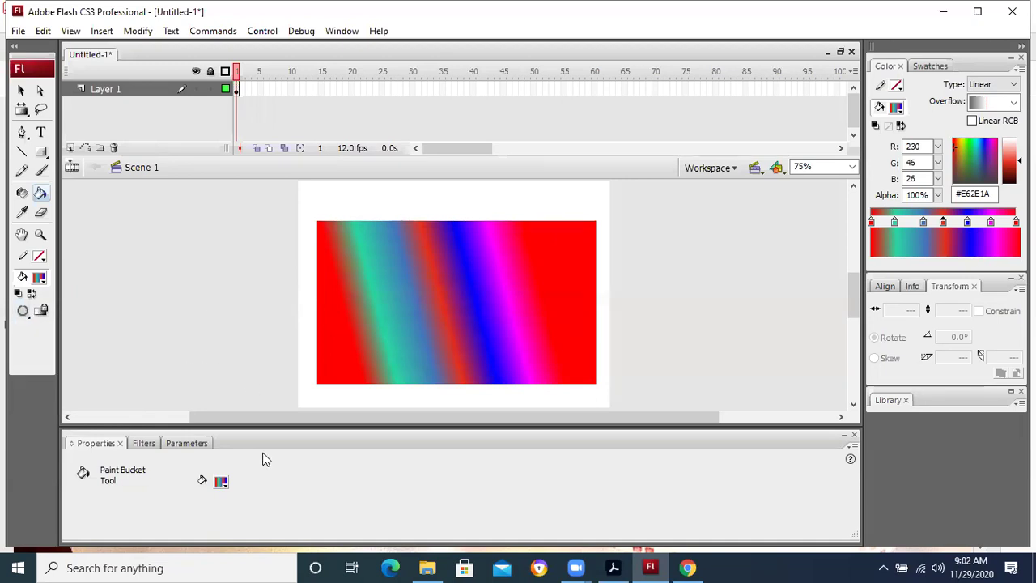
click(25, 113)
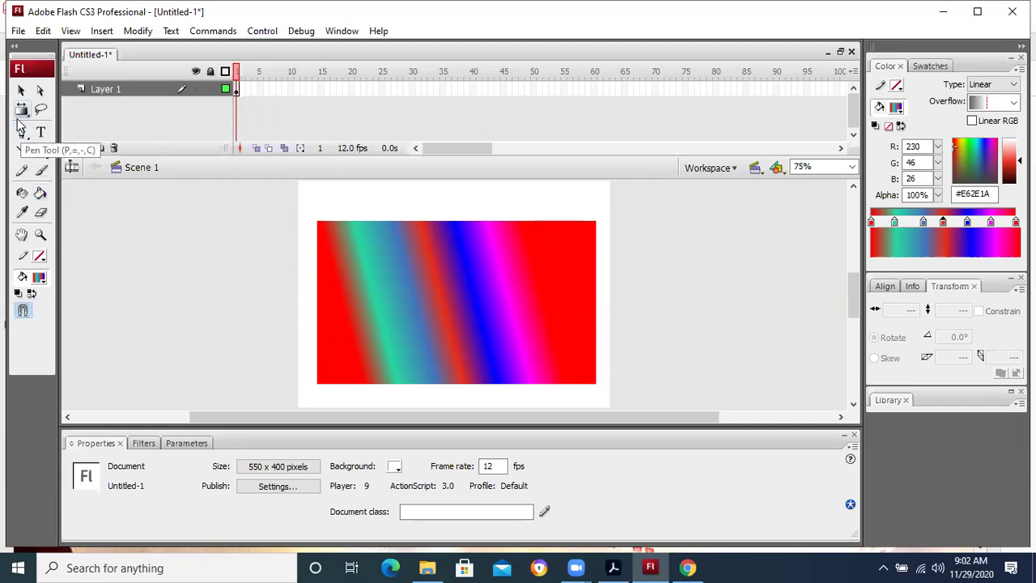
click(42, 195)
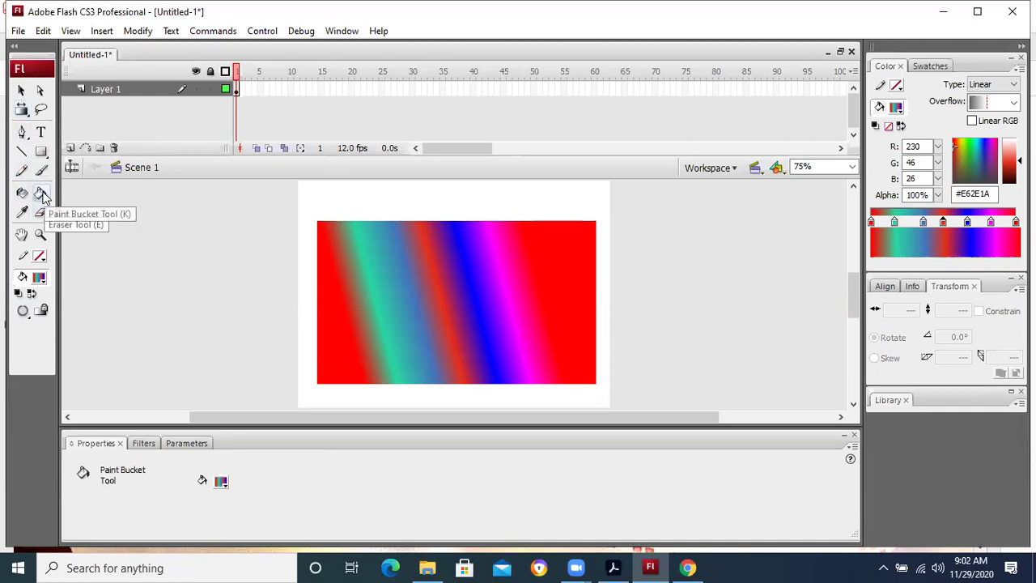
- Set the Paint Bucket fill to the solid custom blue #4474BB and fill the rectangle with it
click(222, 481)
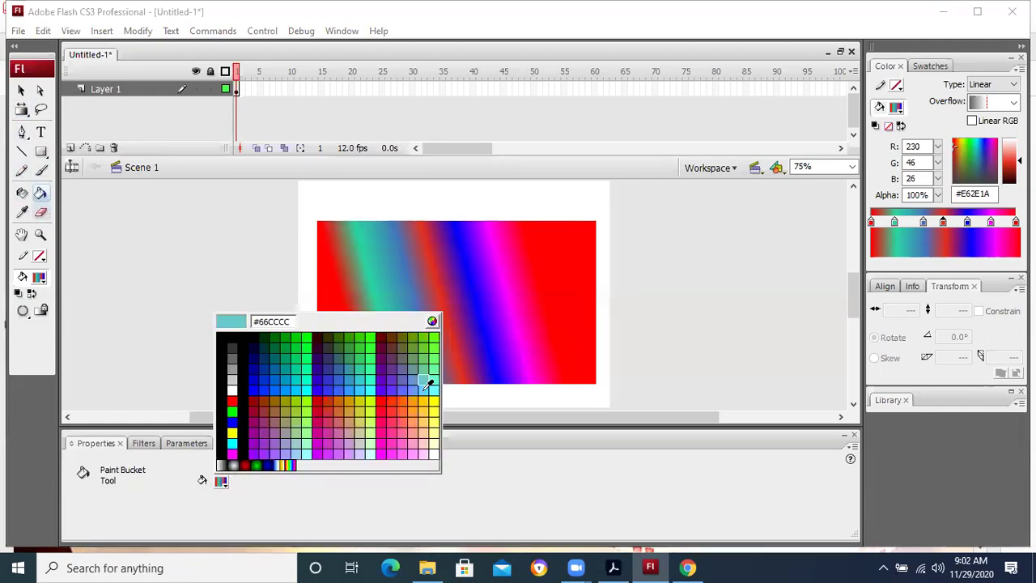
click(433, 321)
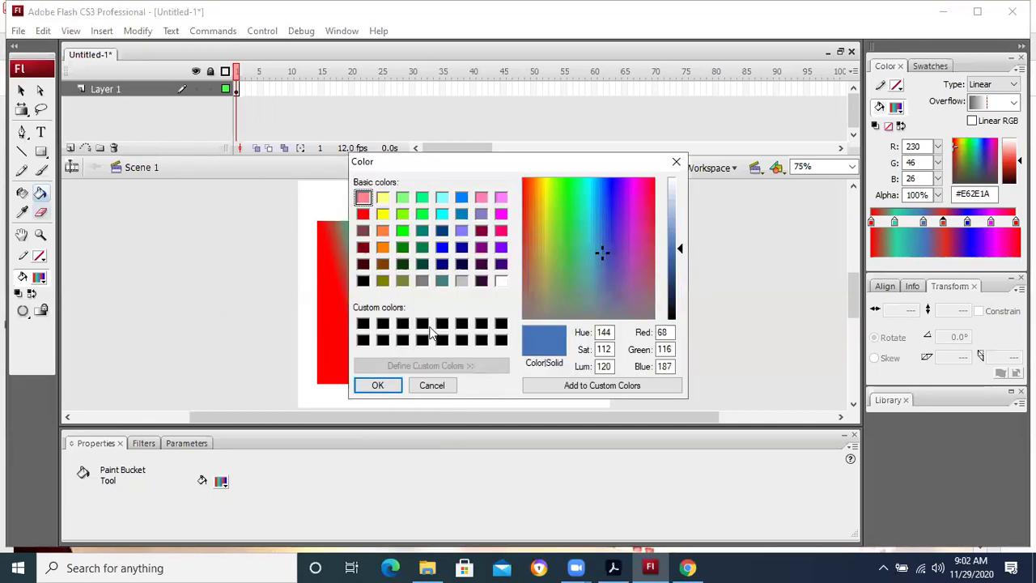
click(378, 385)
click(416, 316)
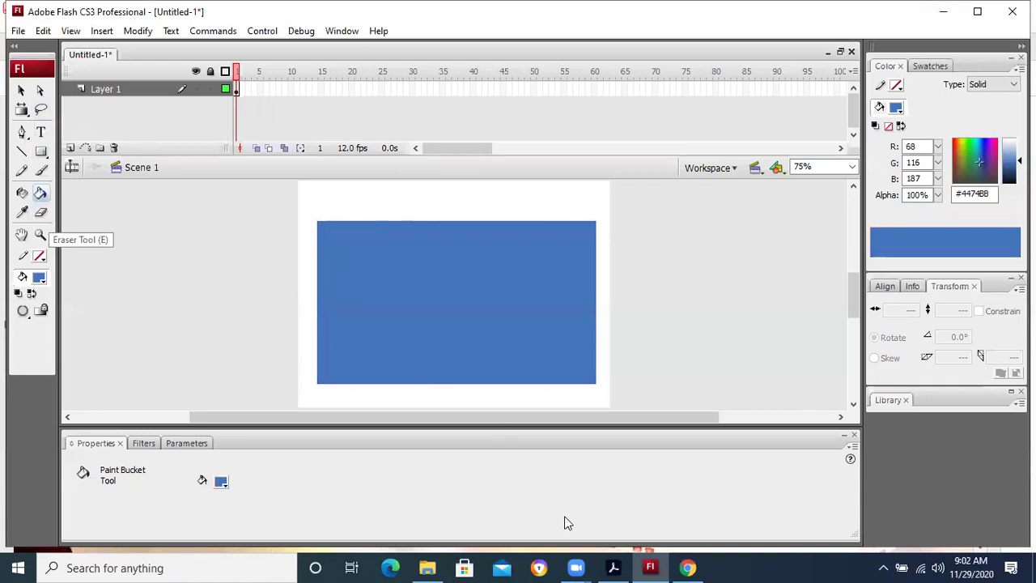
- Switch to the chapter 7 Flash PDF in Acrobat and read the section on changing colour or transparency of an instance
key(alt+Tab)
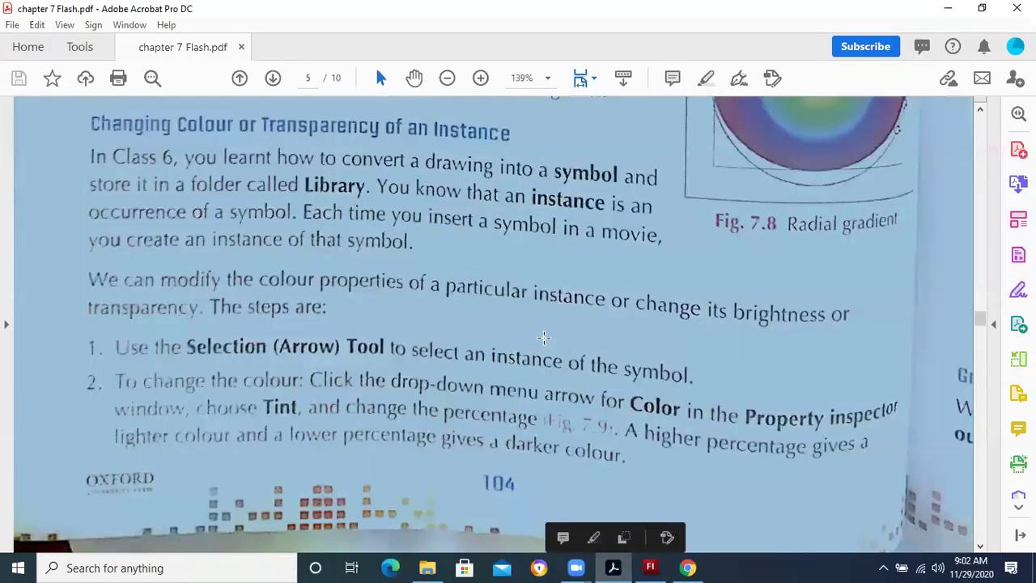
scroll(543, 338, up, 1)
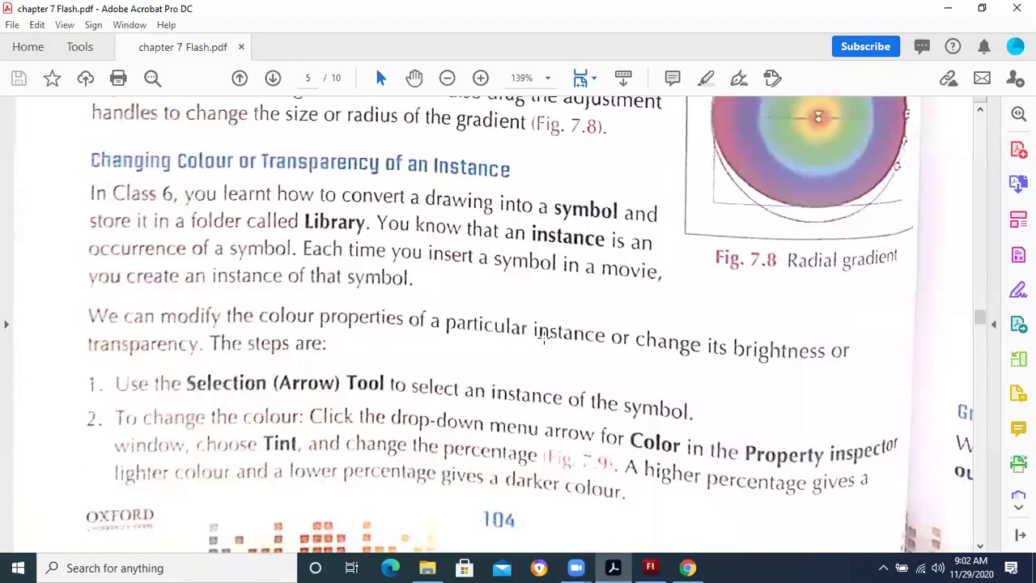
scroll(543, 337, down, 4)
scroll(544, 338, up, 3)
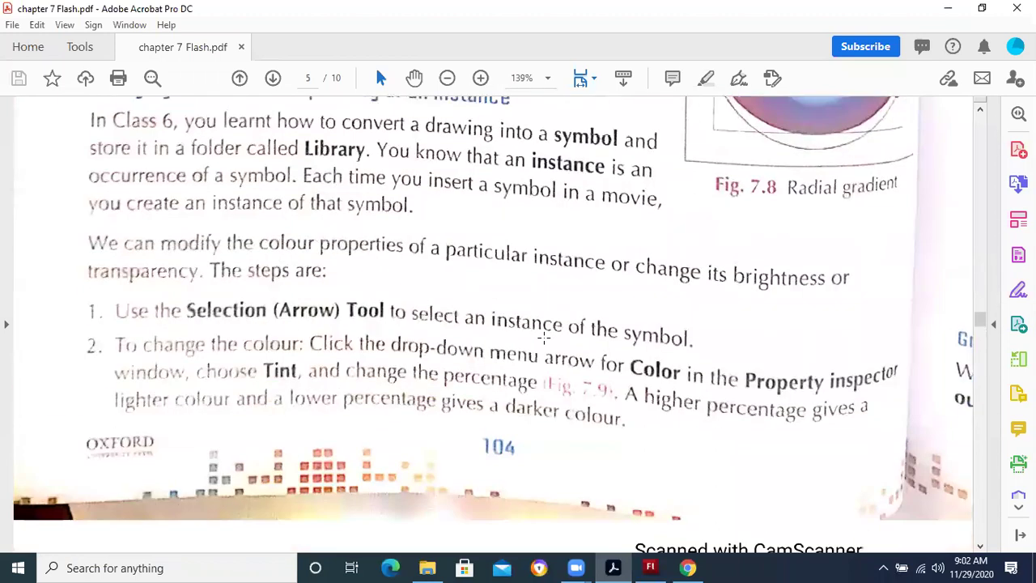
scroll(544, 338, down, 3)
scroll(543, 337, down, 5)
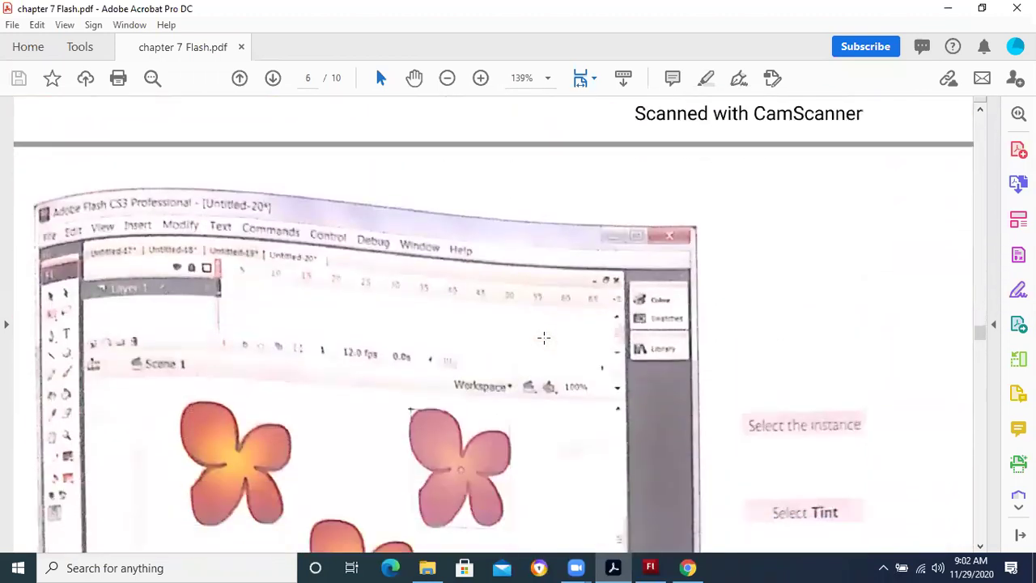
scroll(543, 337, down, 1)
scroll(543, 338, up, 5)
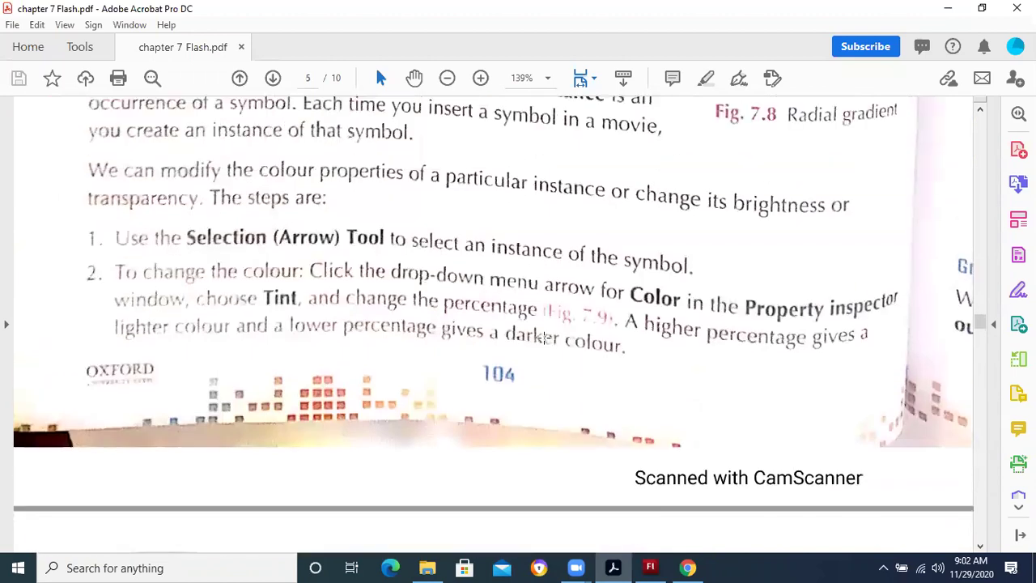
scroll(544, 337, down, 1)
scroll(545, 340, up, 5)
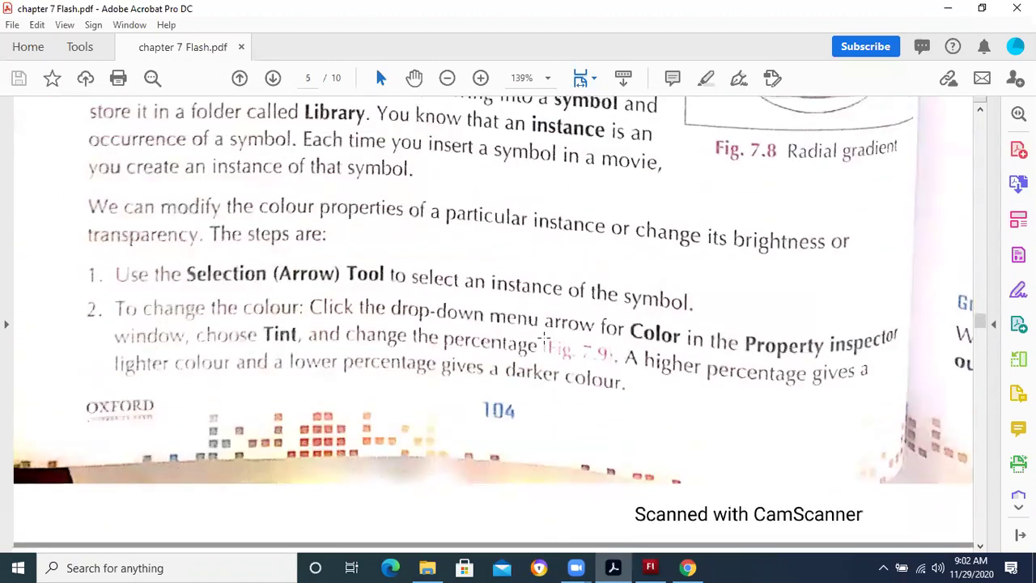
scroll(543, 338, down, 5)
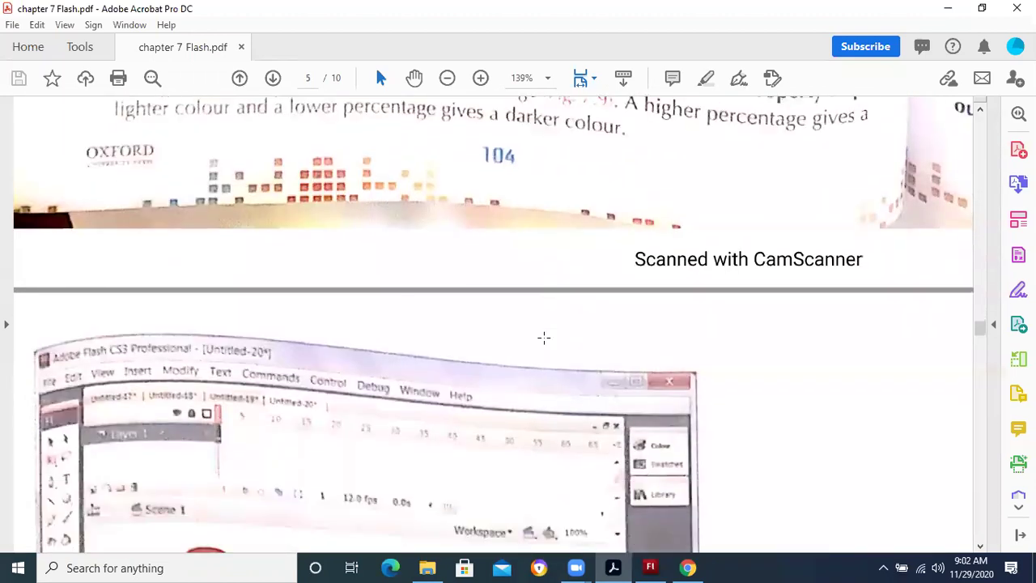
scroll(543, 338, down, 1)
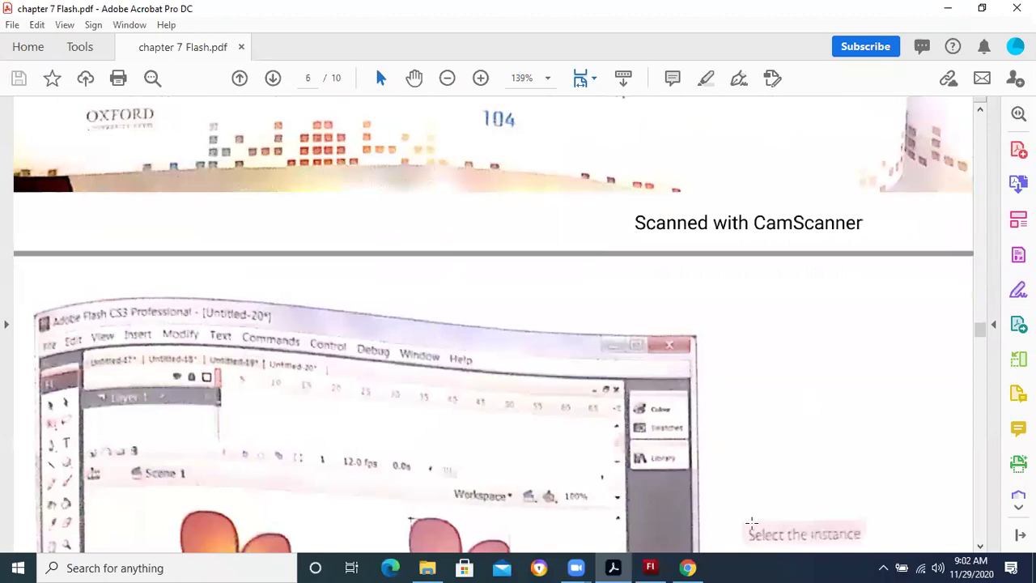
- Switch back to Flash CS3 and move the blue rectangle slightly up and left, to about X 18, Y 52
key(alt+Tab)
mouse_move(485, 271)
mouse_down()
mouse_move(439, 272)
mouse_move(526, 271)
mouse_move(473, 263)
mouse_up()
click(625, 274)
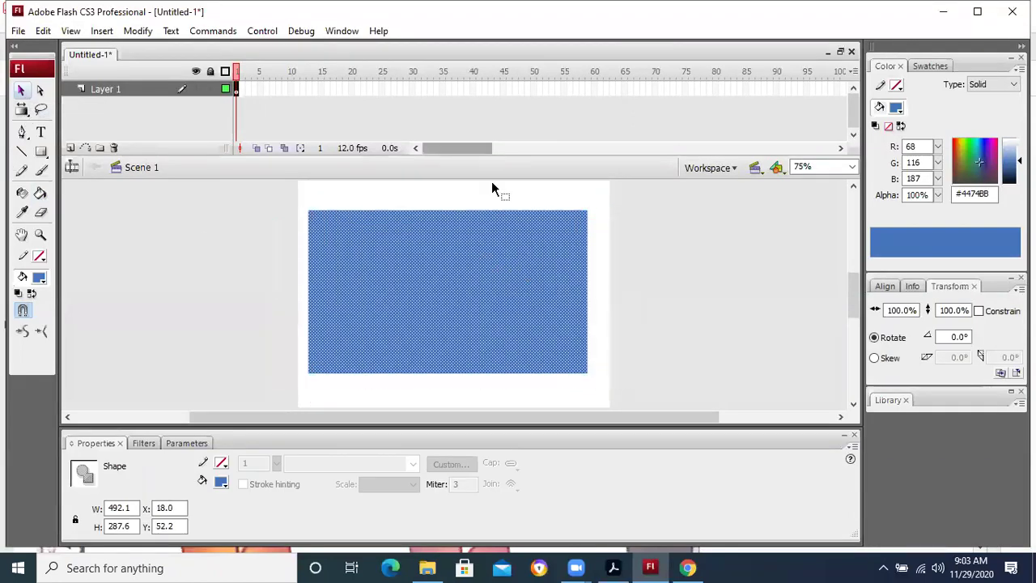
click(619, 254)
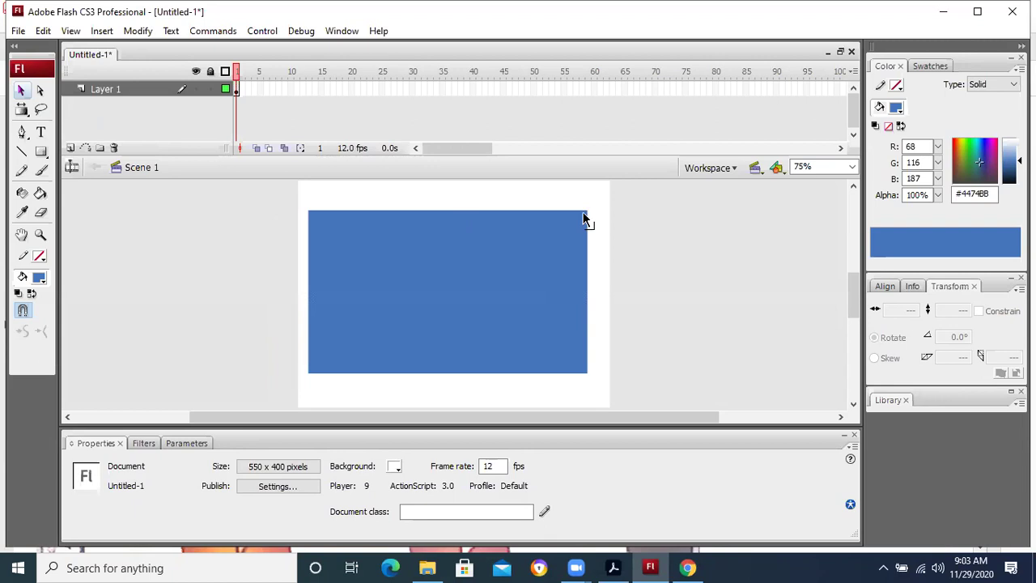
- Pull the rectangle's two upper corners outward and down to form a boat hull, and curve its top edge downward
drag(586, 214, 733, 267)
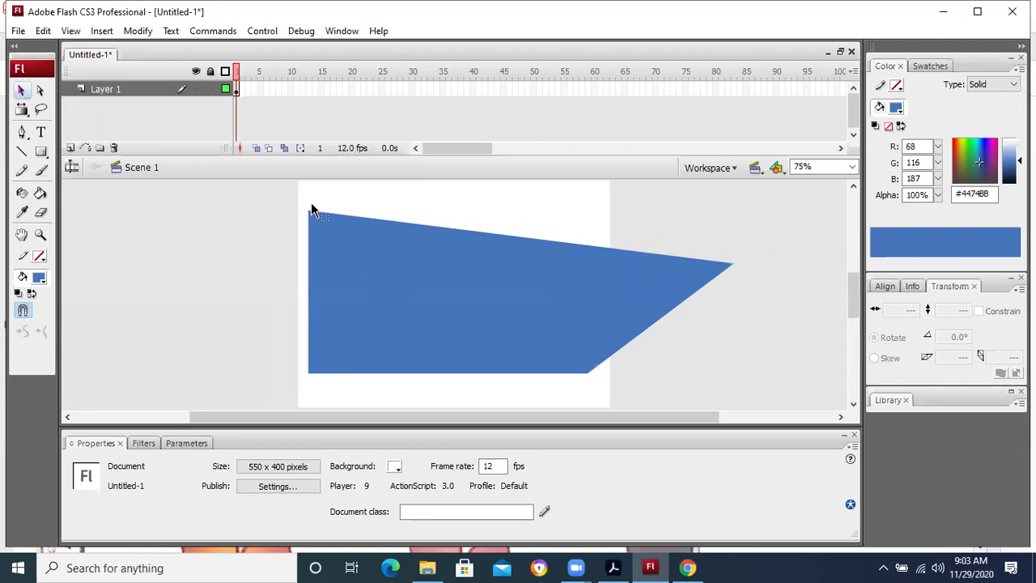
drag(311, 213, 158, 265)
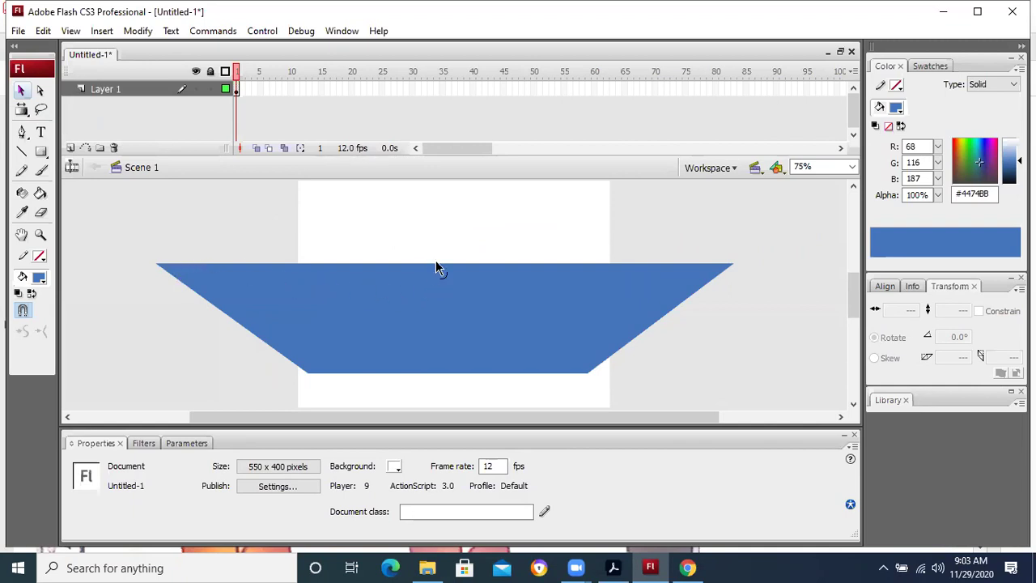
drag(436, 261, 436, 295)
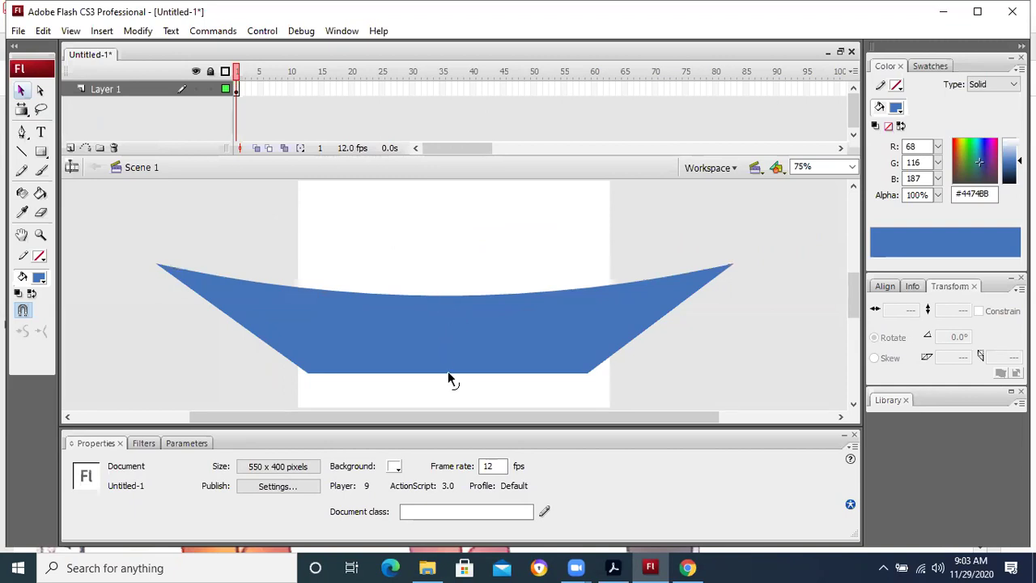
- Shift the hull shape left to about X -287 and pull two corner peaks up and one notch down along its top edge
drag(499, 364, 449, 347)
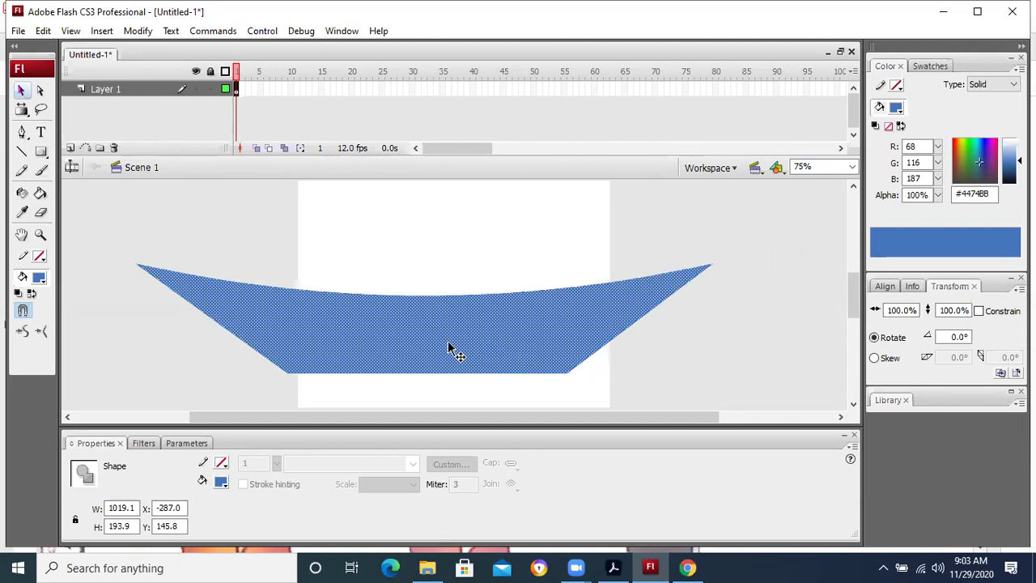
click(706, 322)
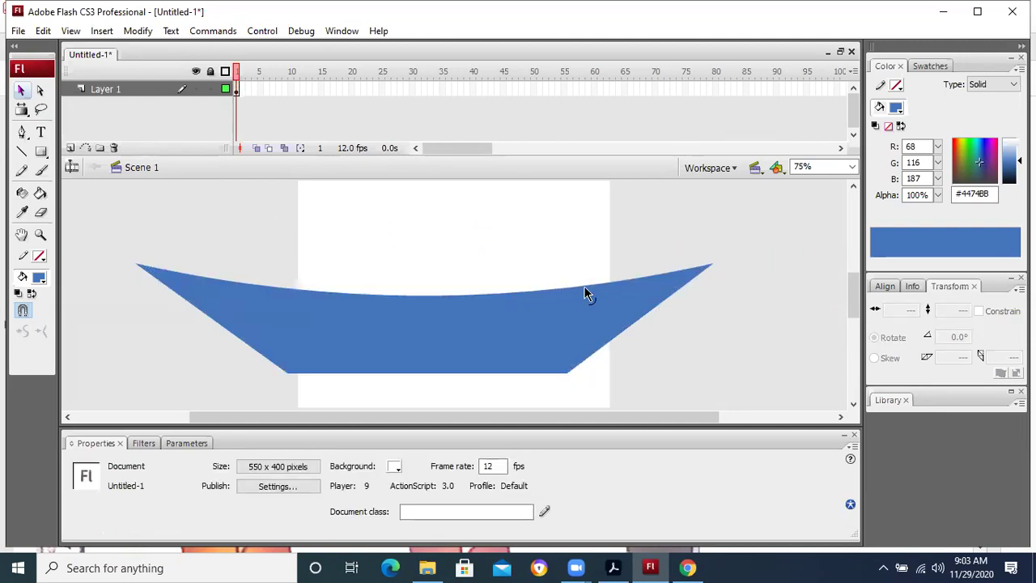
drag(583, 286, 583, 230)
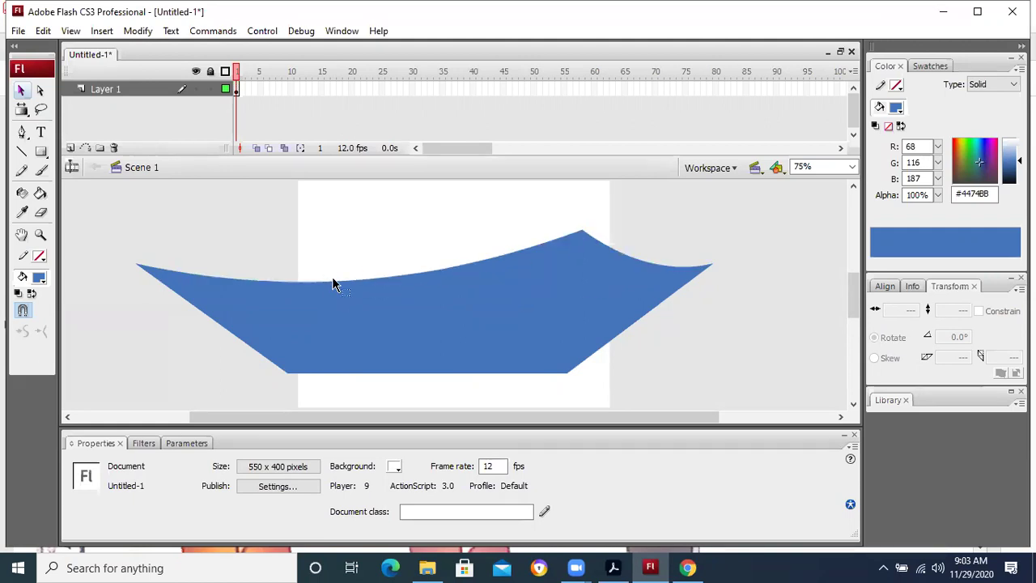
drag(349, 285, 347, 220)
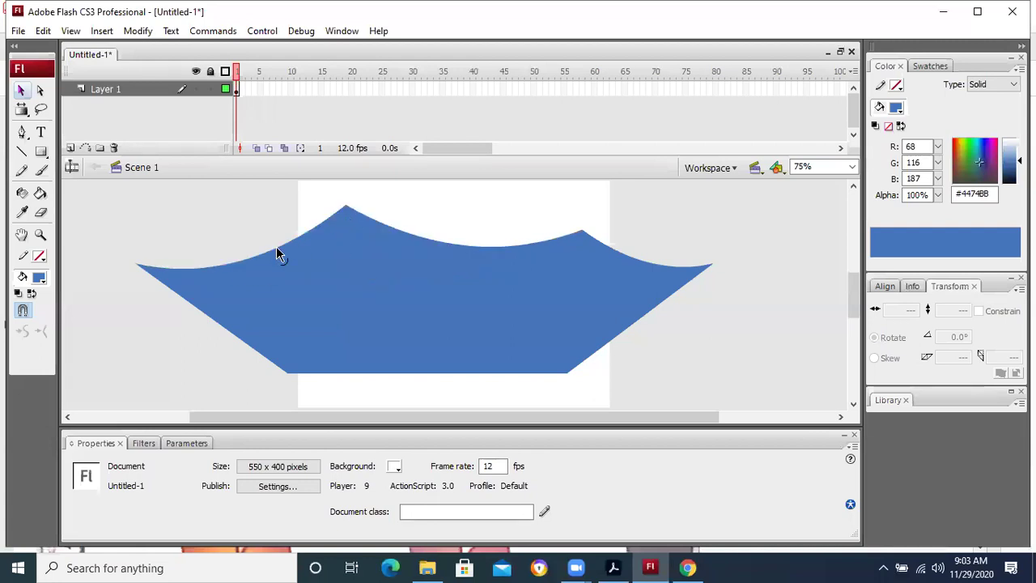
drag(270, 255, 289, 280)
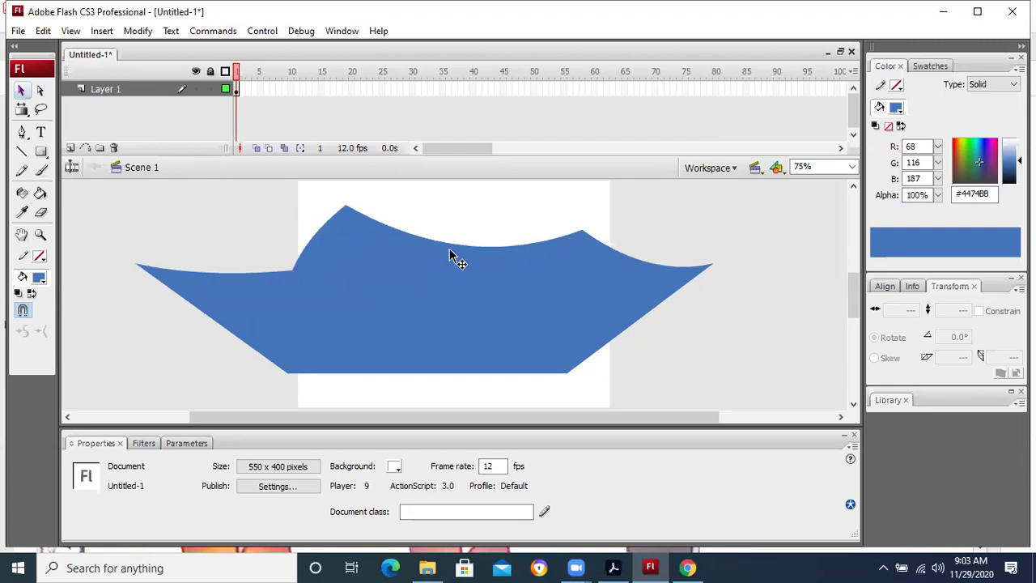
- Pull a sharp notch into the middle of the shape's top edge and a wide flat notch into its bottom edge
drag(451, 243, 451, 288)
drag(451, 374, 451, 323)
drag(351, 319, 350, 322)
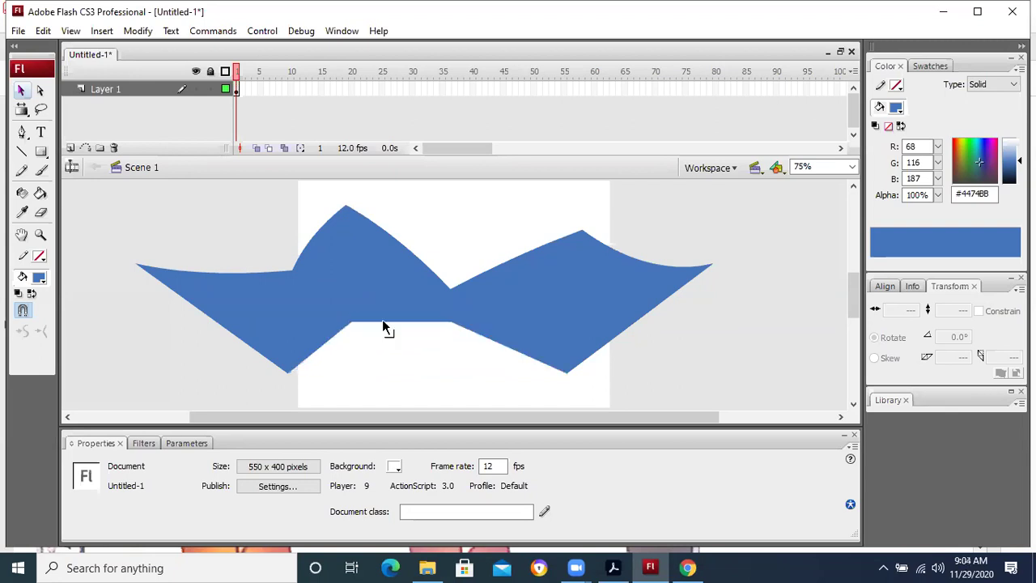
drag(455, 322, 499, 323)
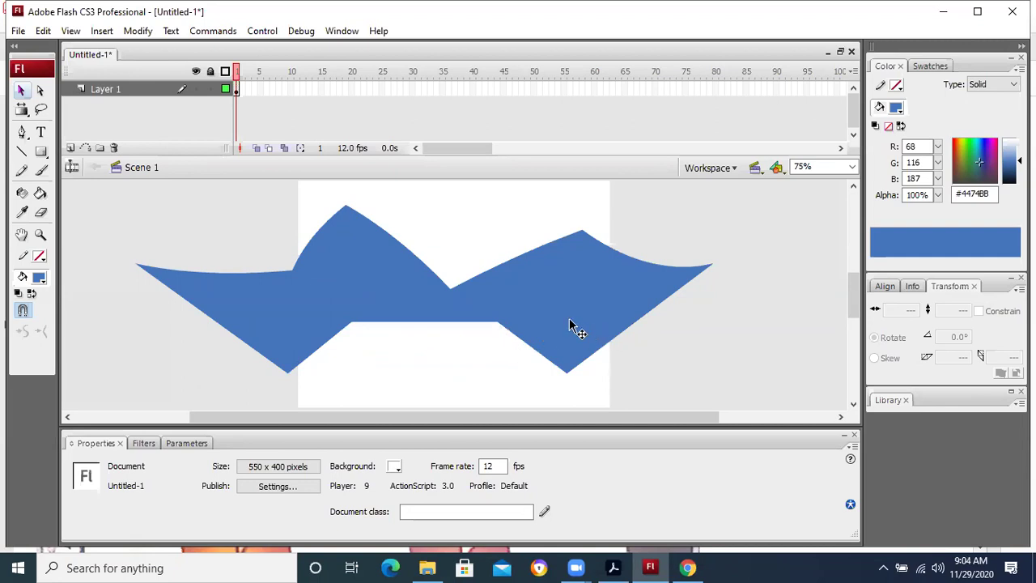
- Move the whole notched shape to about X -121, Y 85
drag(570, 325, 557, 362)
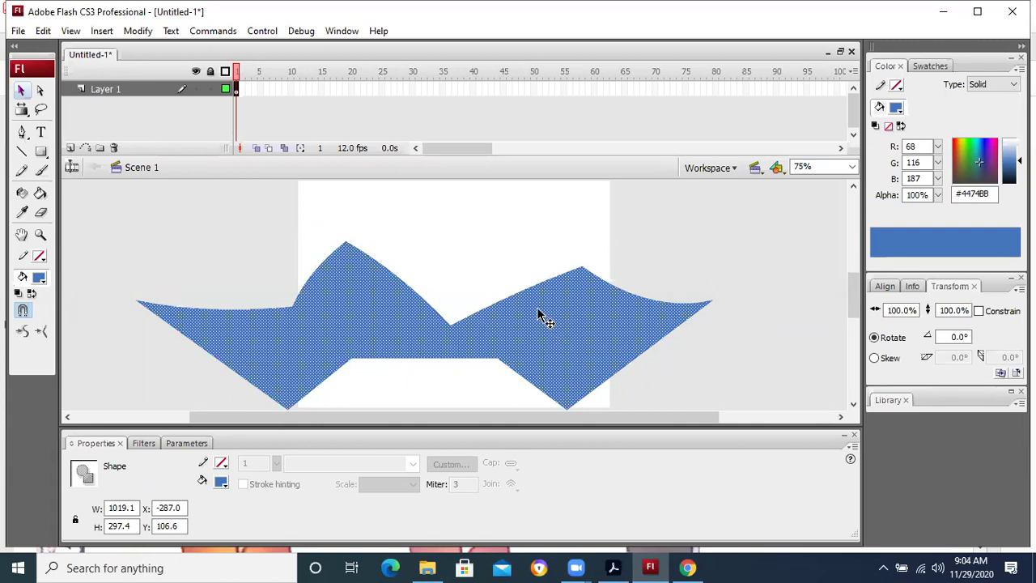
drag(538, 316, 600, 309)
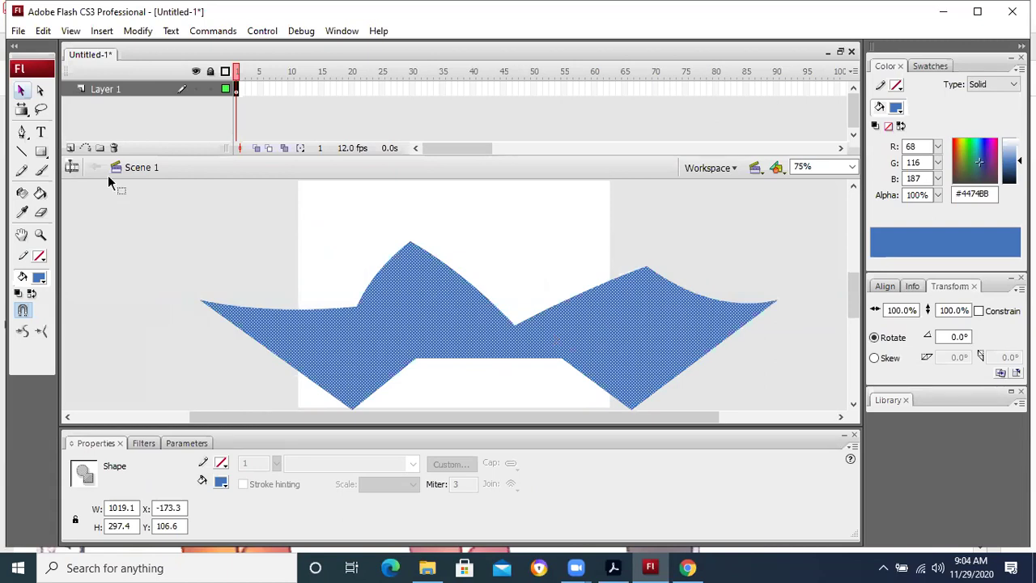
click(726, 246)
drag(604, 320, 451, 319)
drag(273, 319, 447, 320)
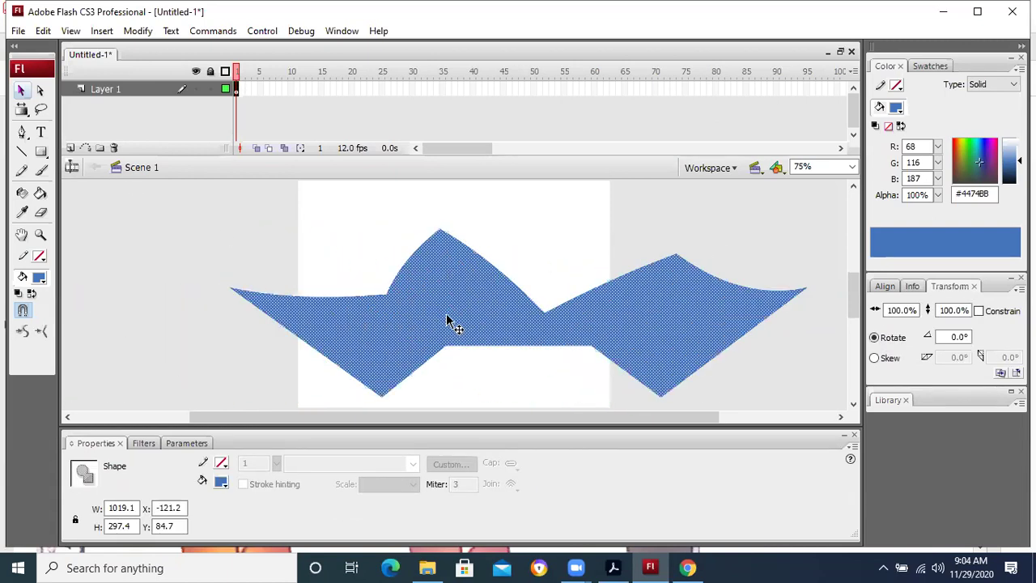
click(790, 364)
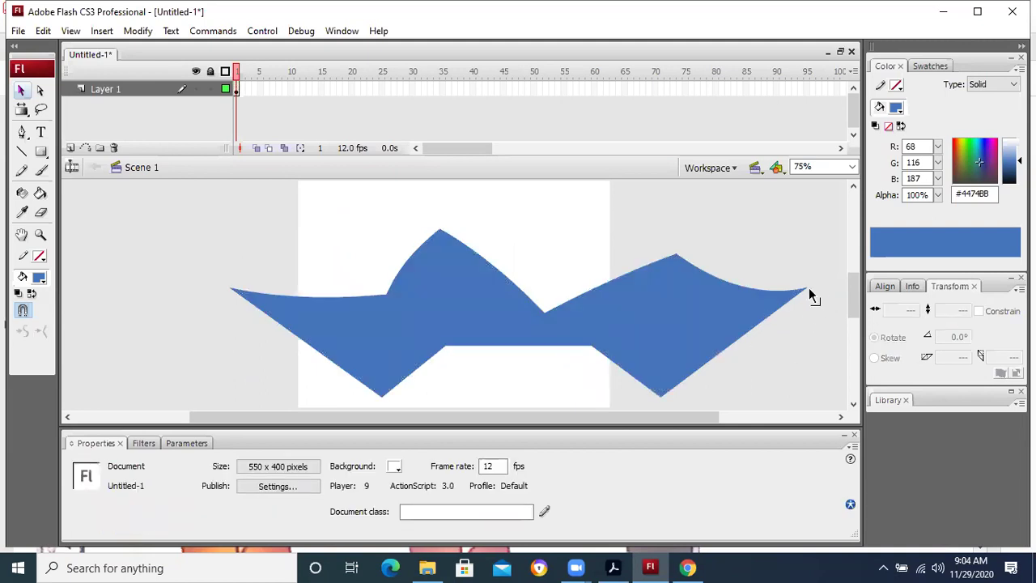
- Pull the shape's right tip outward and down, scoop the adjoining top edge inward, and pull a corner up from that curve
mouse_move(806, 289)
mouse_down()
mouse_move(829, 335)
mouse_move(819, 301)
mouse_up()
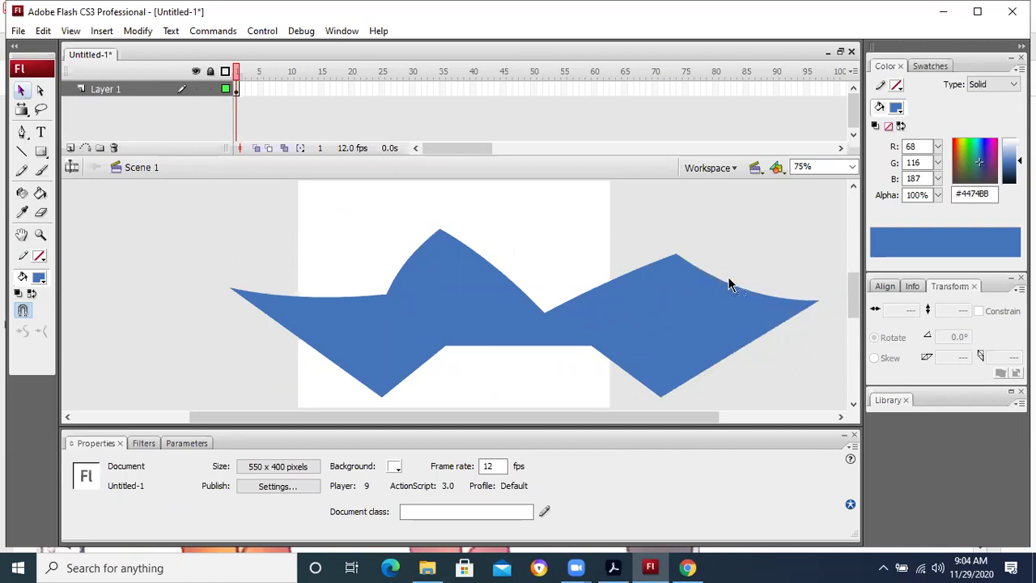
drag(722, 281, 697, 316)
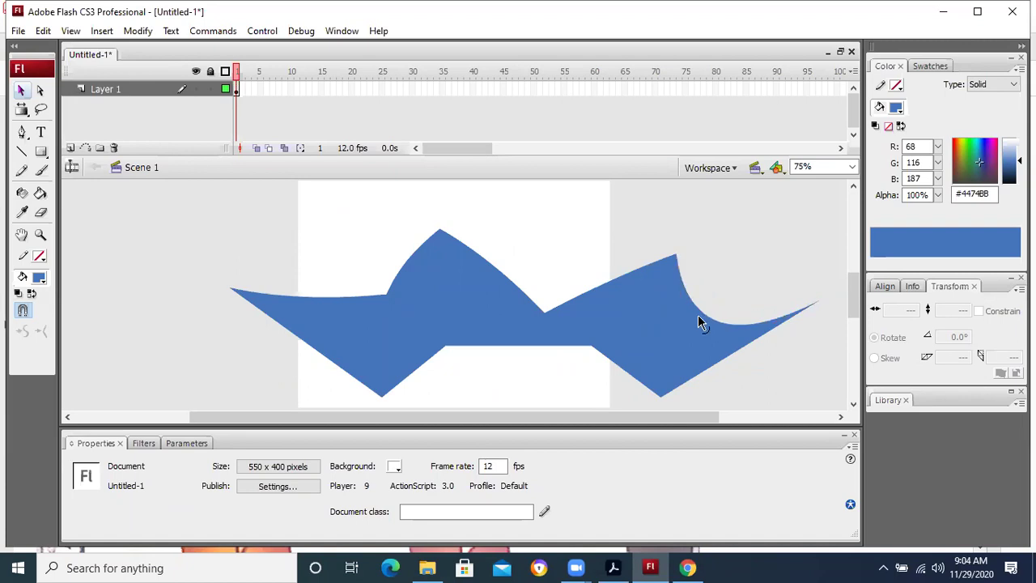
drag(701, 316, 725, 265)
- Place overlapping copies of the winged shape slightly above and directly below the original
click(749, 247)
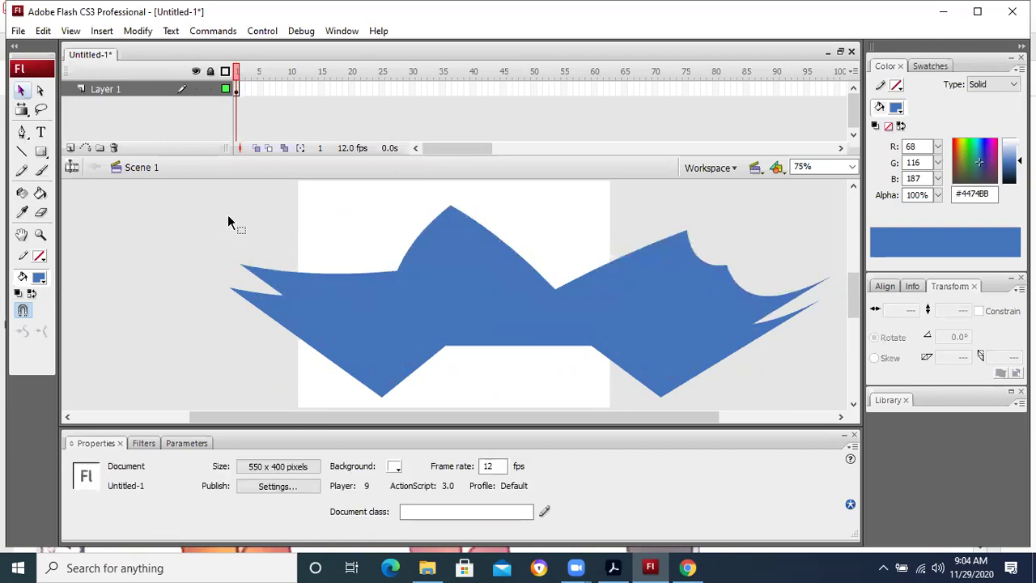
drag(479, 298, 476, 380)
click(528, 235)
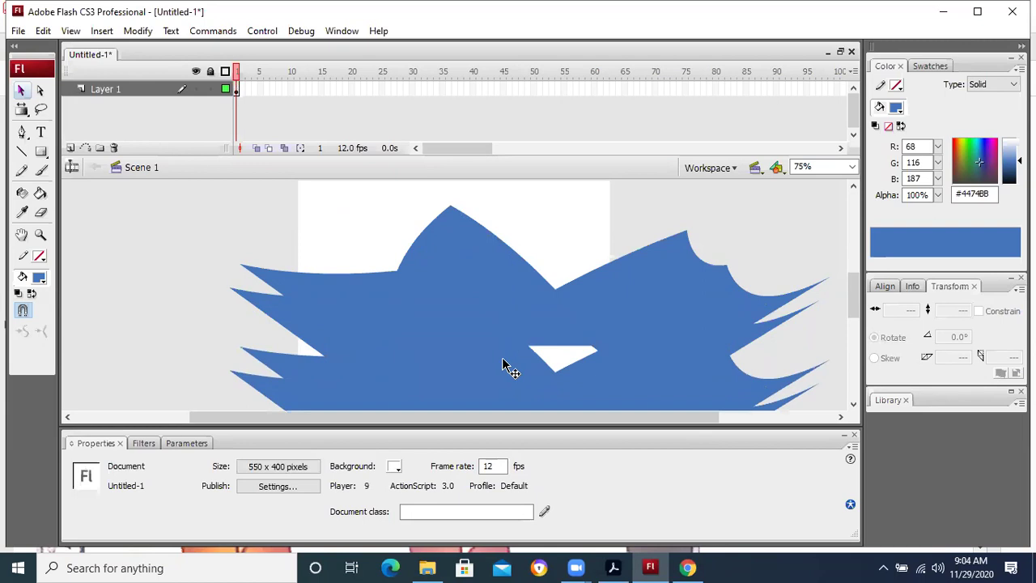
- Delete the merged winged shape and draw a small blue rectangle in the upper left part of the stage
drag(507, 363, 502, 287)
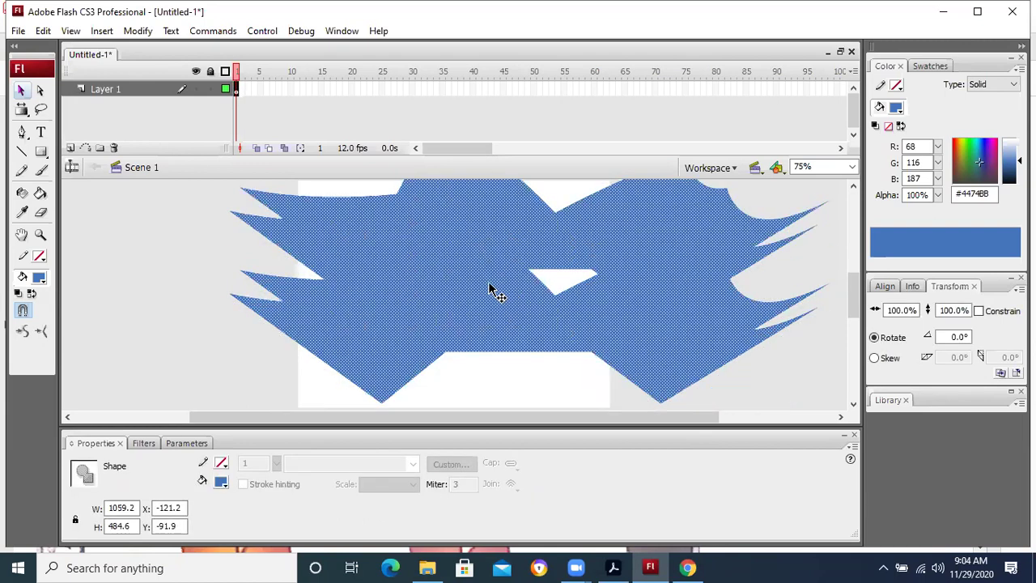
key(Delete)
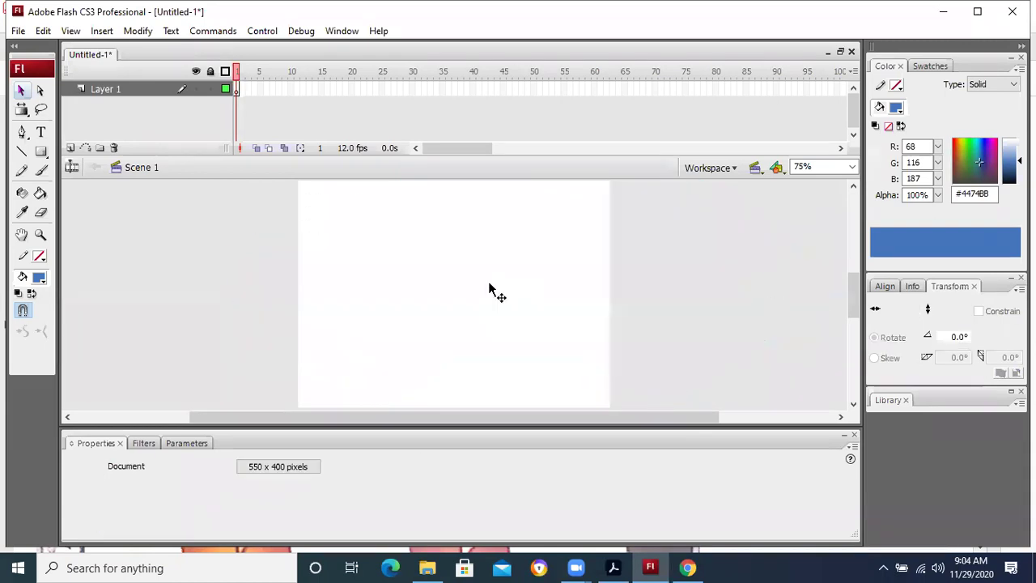
click(40, 151)
drag(329, 233, 400, 290)
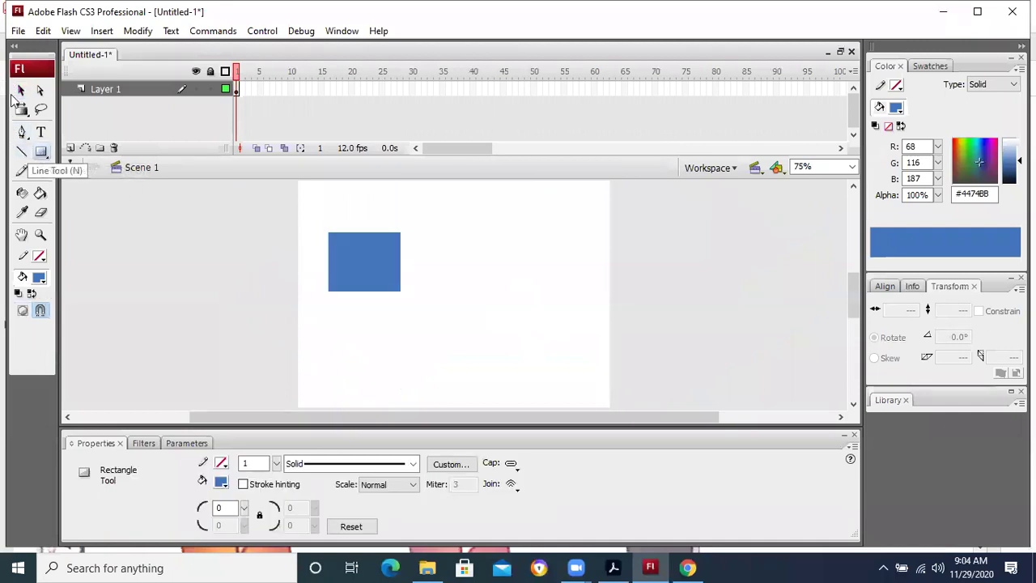
- Duplicate the rectangle three times diagonally downward into a staircase, and move the merged shape off the stage to about X 611, Y 91
click(23, 93)
drag(349, 259, 491, 350)
click(627, 337)
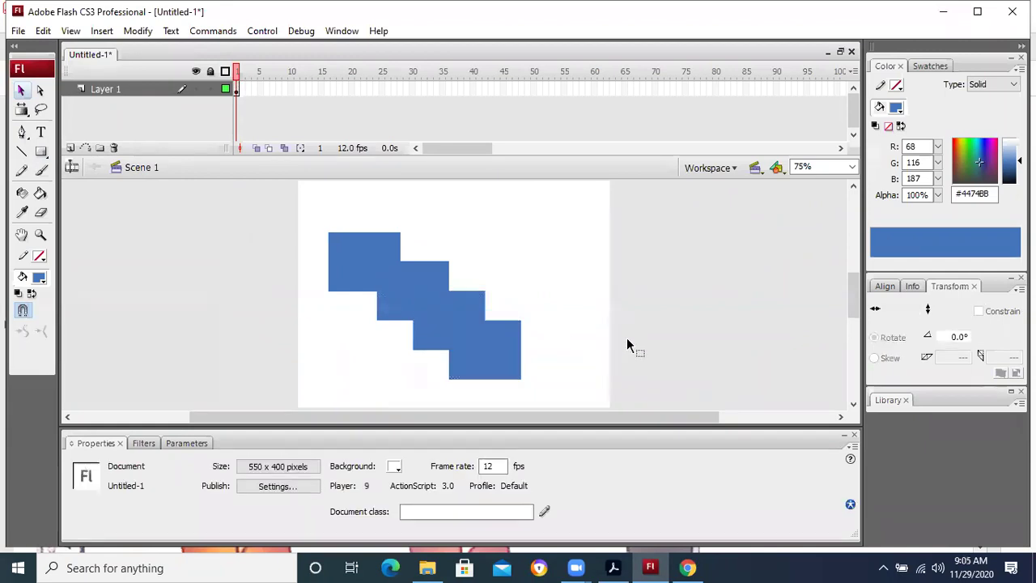
drag(444, 306, 773, 314)
click(565, 284)
click(557, 312)
- Draw a blue pentagon about 110 by 106 px on the stage with the PolyStar tool, and delete it
drag(41, 158, 105, 264)
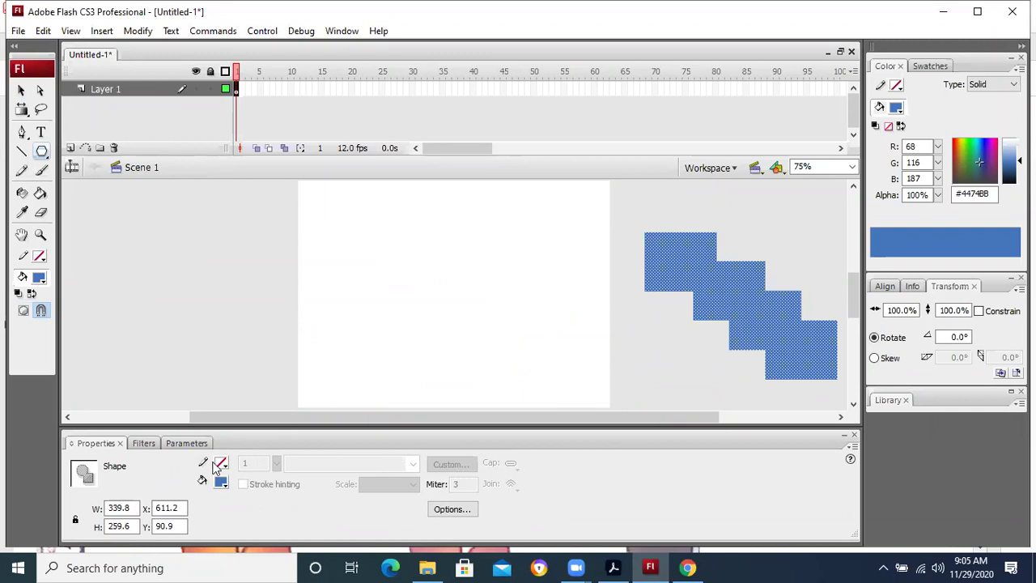
drag(353, 244, 361, 265)
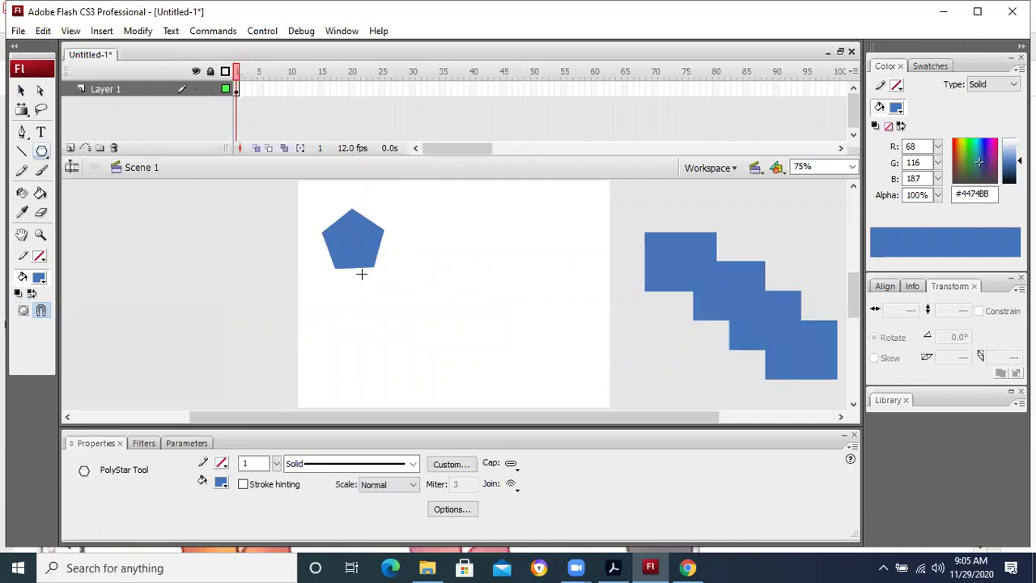
click(21, 90)
click(369, 239)
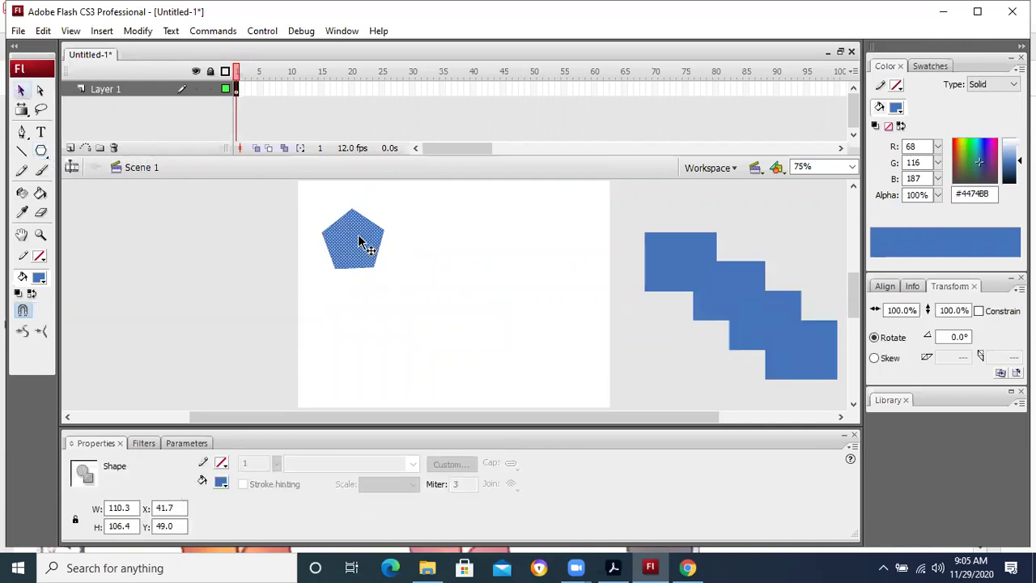
key(Delete)
- Set the PolyStar style to star with 5 sides and point size 0.50, and draw a blue star on the stage
click(41, 151)
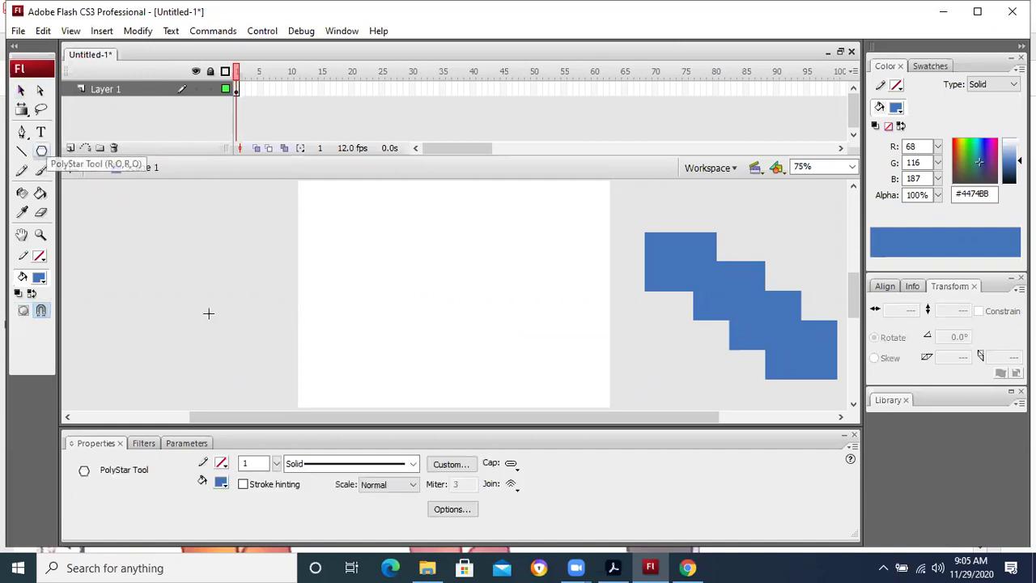
click(463, 514)
click(506, 458)
click(486, 473)
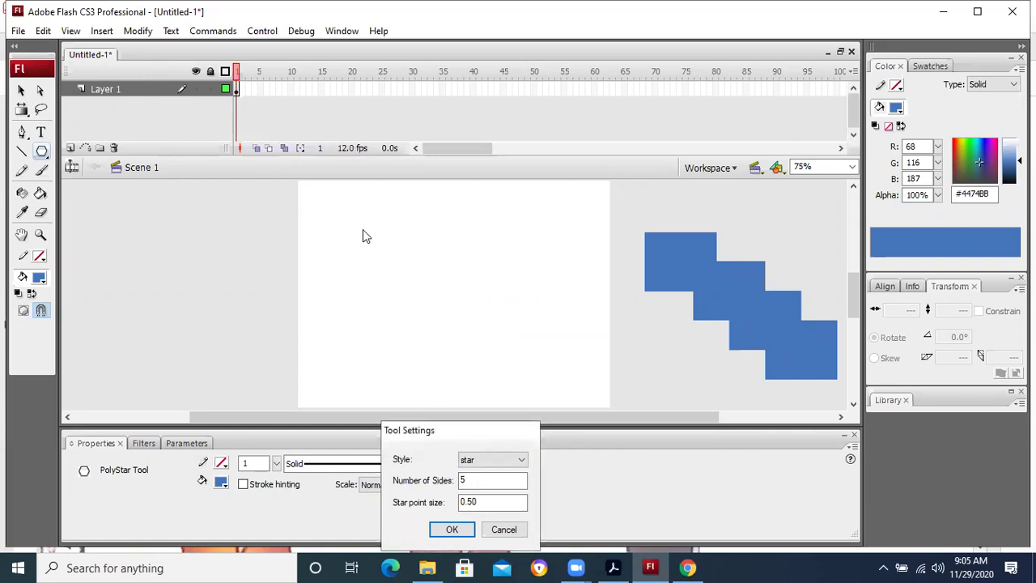
click(453, 530)
drag(371, 210, 415, 313)
click(24, 91)
click(485, 326)
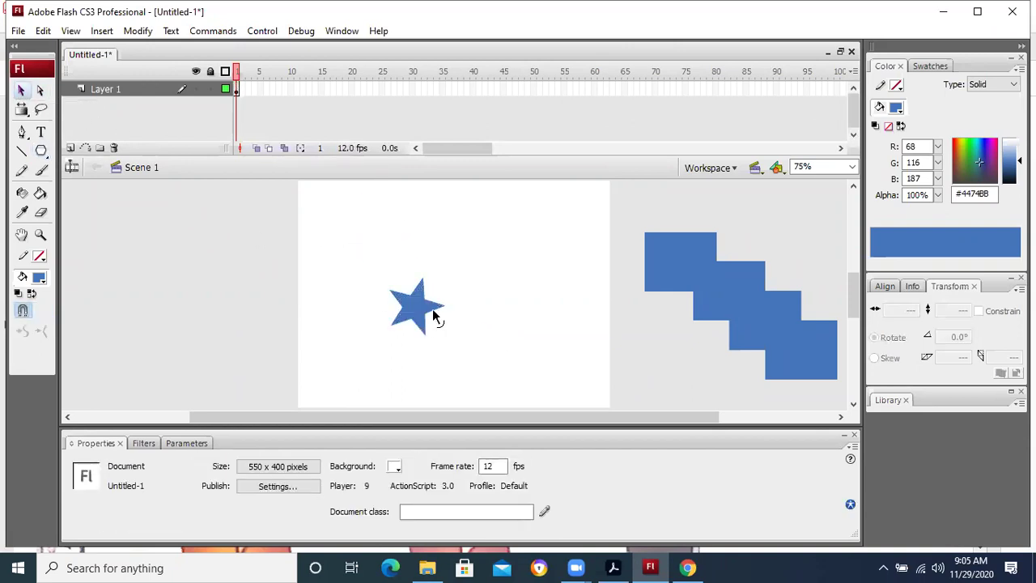
- Bend the edges of the star's right point outward into a rounded lobe and select the star
drag(434, 317, 430, 296)
drag(426, 325, 414, 318)
click(414, 319)
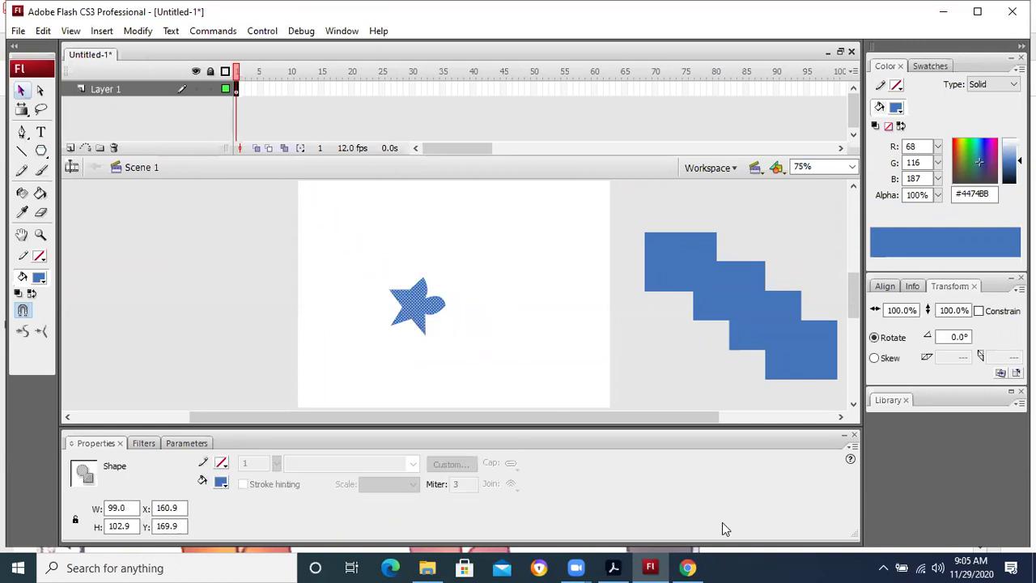
- Switch to the chapter 7 Flash PDF in Acrobat and read the instructions on changing an instance's transparency
key(alt+Tab)
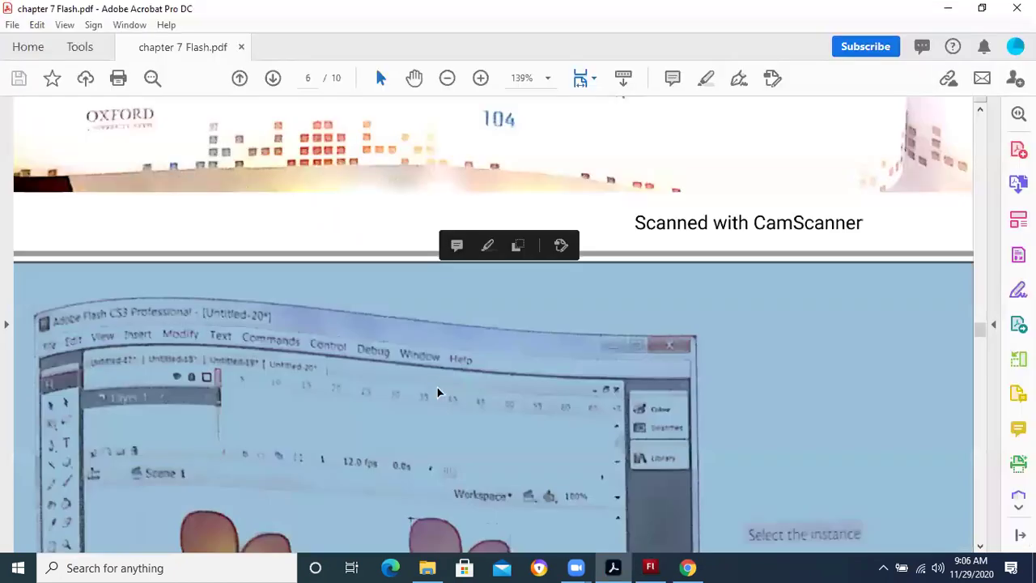
scroll(437, 392, down, 15)
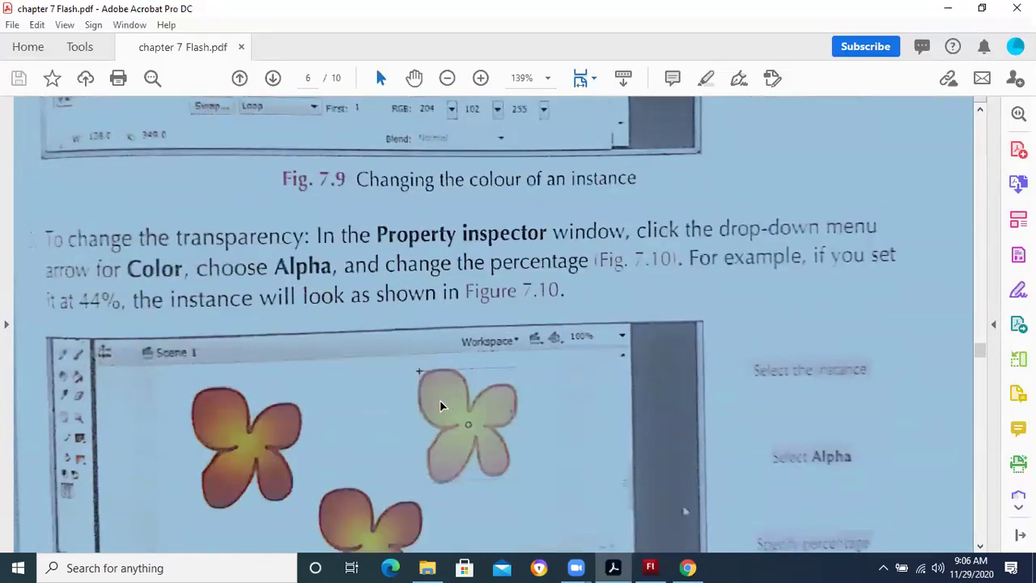
scroll(441, 405, down, 2)
scroll(451, 405, up, 3)
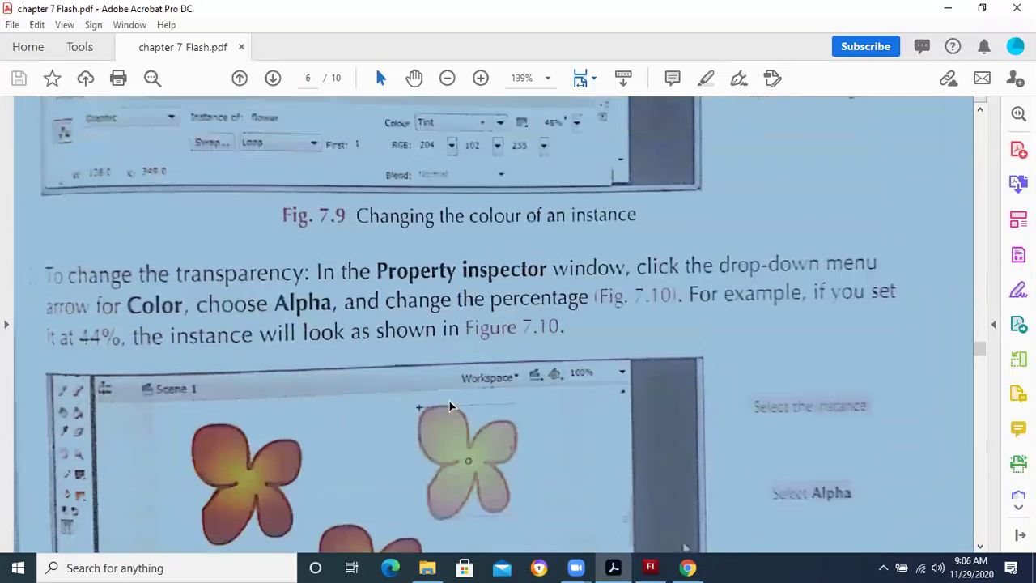
scroll(451, 405, up, 2)
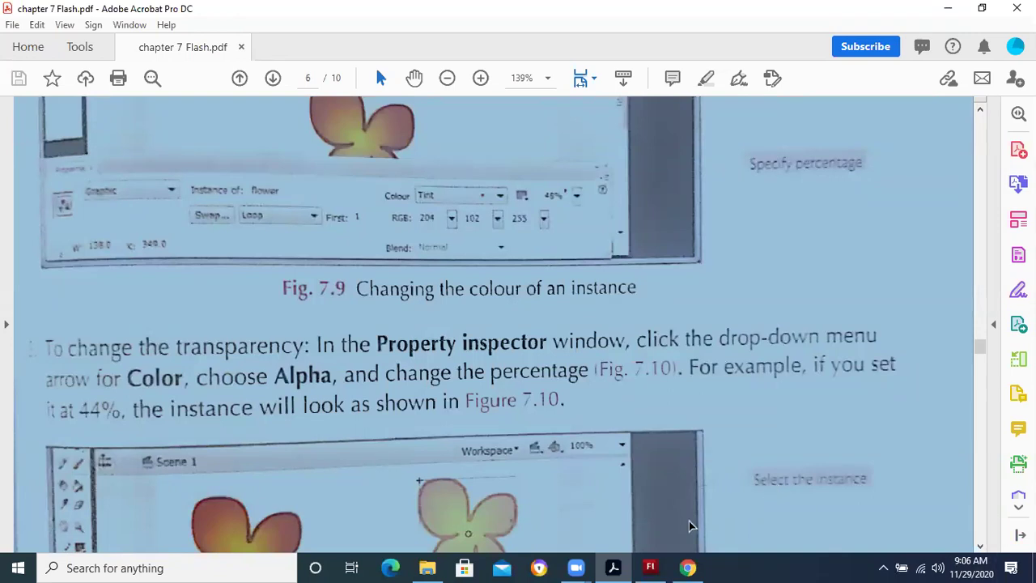
- Switch back to Flash CS3 and draw a second blue five-pointed star across the stage's left edge
click(651, 568)
drag(278, 249, 294, 285)
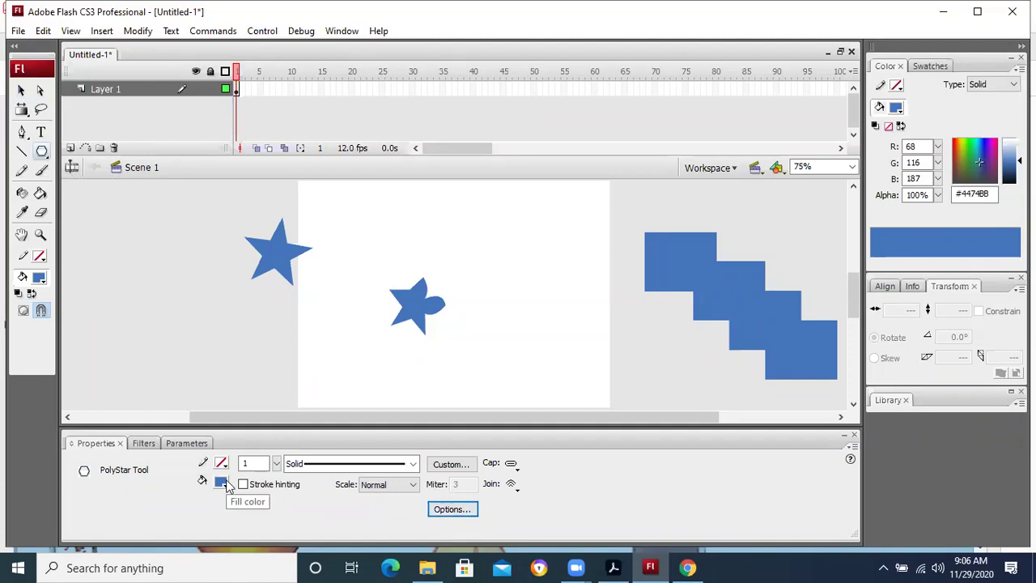
click(371, 464)
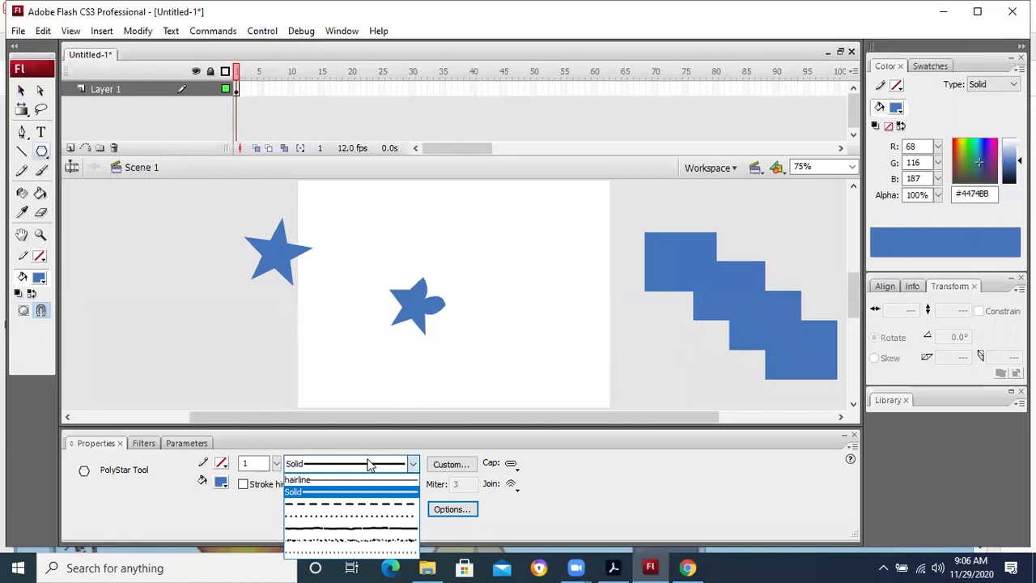
click(169, 255)
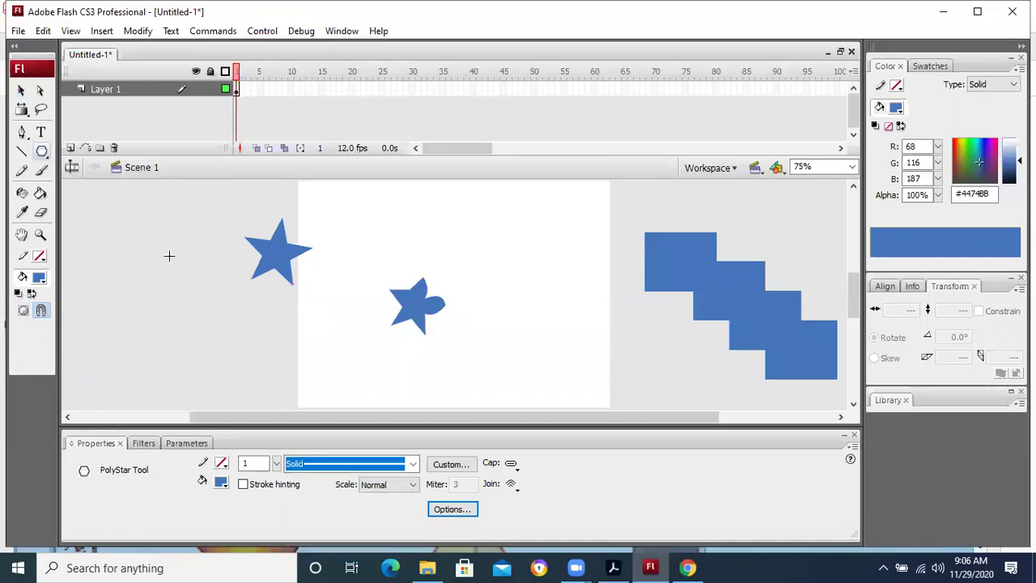
- Draw a blue circle with the Oval tool outside the stage, below and left of the second star
click(44, 158)
drag(45, 160, 125, 194)
drag(141, 289, 213, 360)
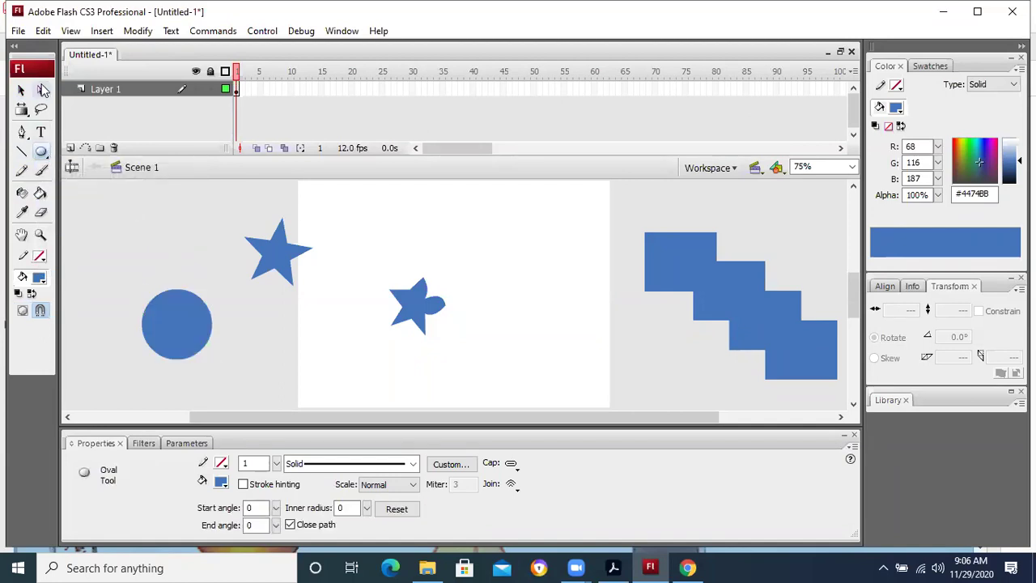
click(22, 90)
click(197, 335)
click(261, 334)
click(195, 330)
click(259, 342)
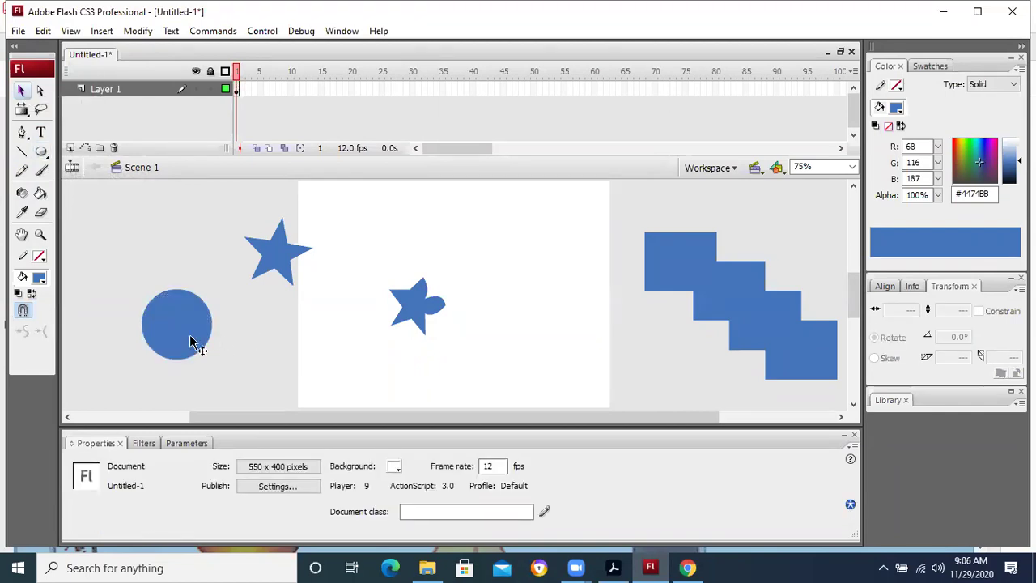
click(194, 343)
click(233, 335)
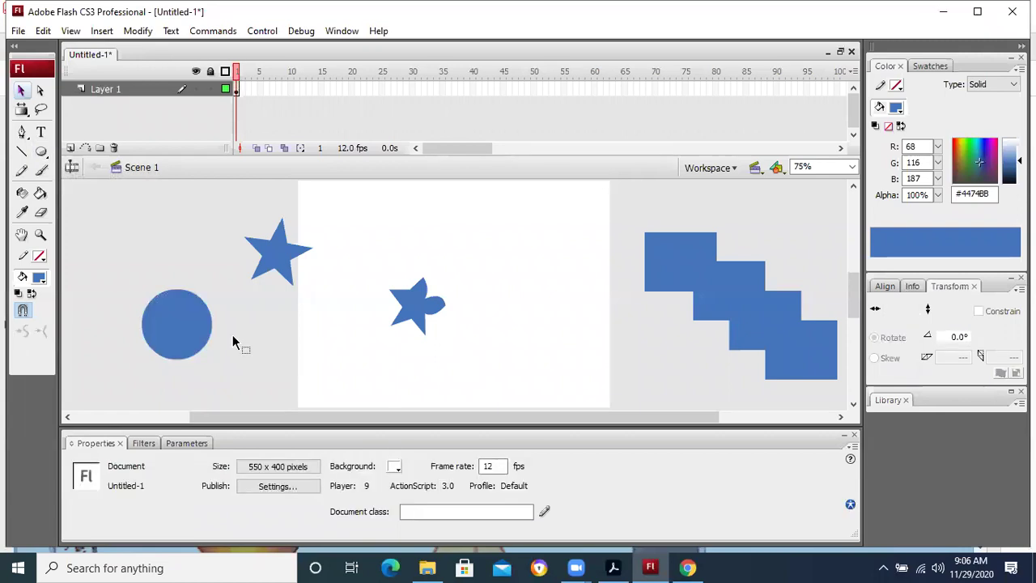
click(42, 151)
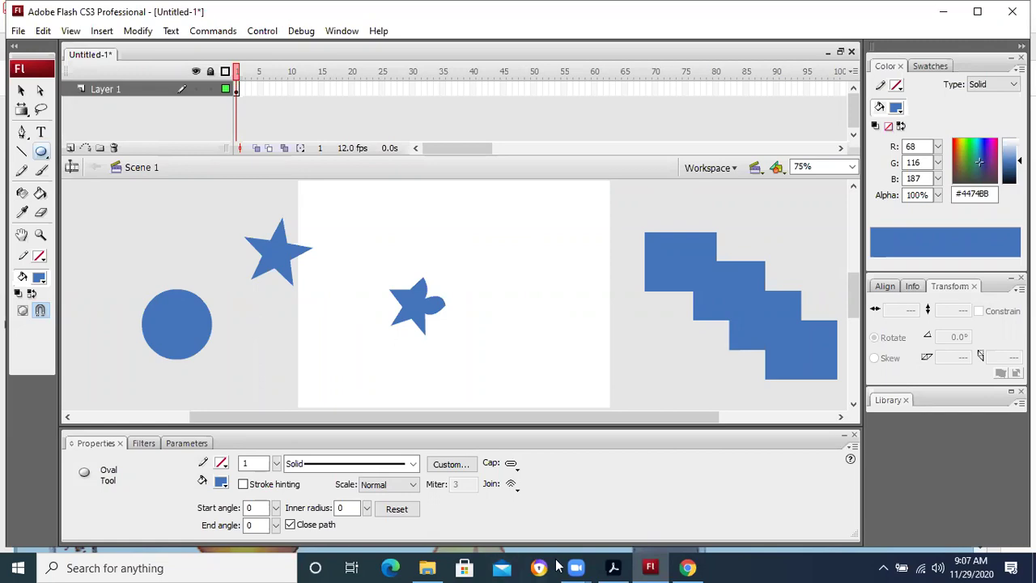
- Switch to the chapter 7 PDF in Acrobat and examine the instance transparency figure and the start of Grouping Outlines and Fill
click(613, 568)
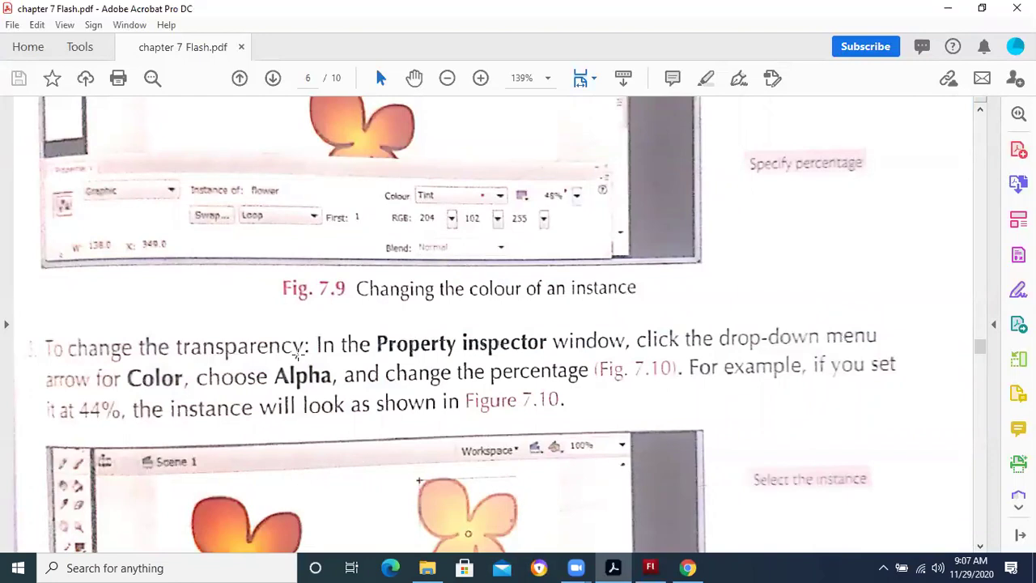
click(146, 407)
scroll(185, 376, down, 5)
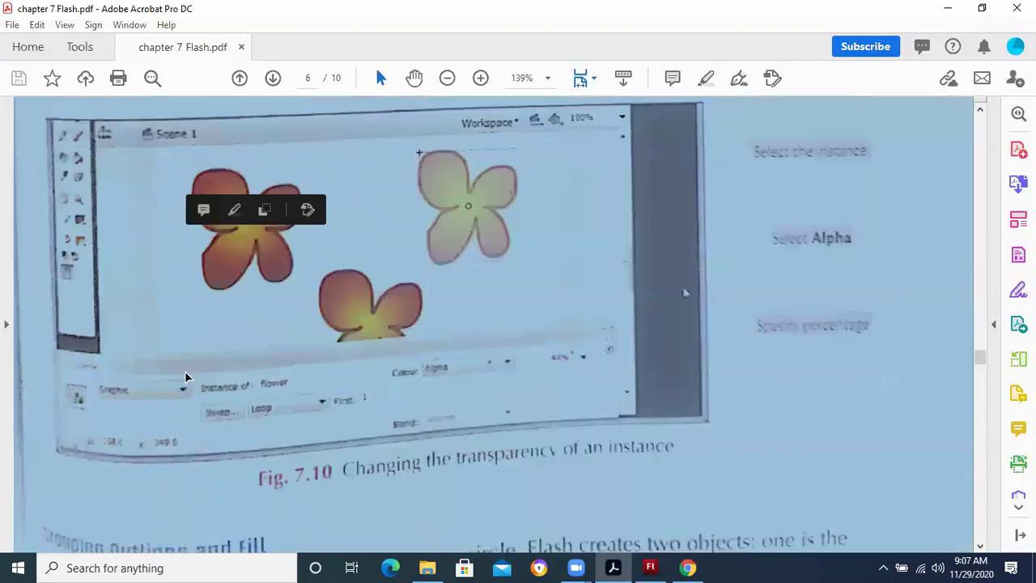
scroll(184, 376, down, 3)
scroll(184, 376, up, 1)
scroll(185, 378, down, 3)
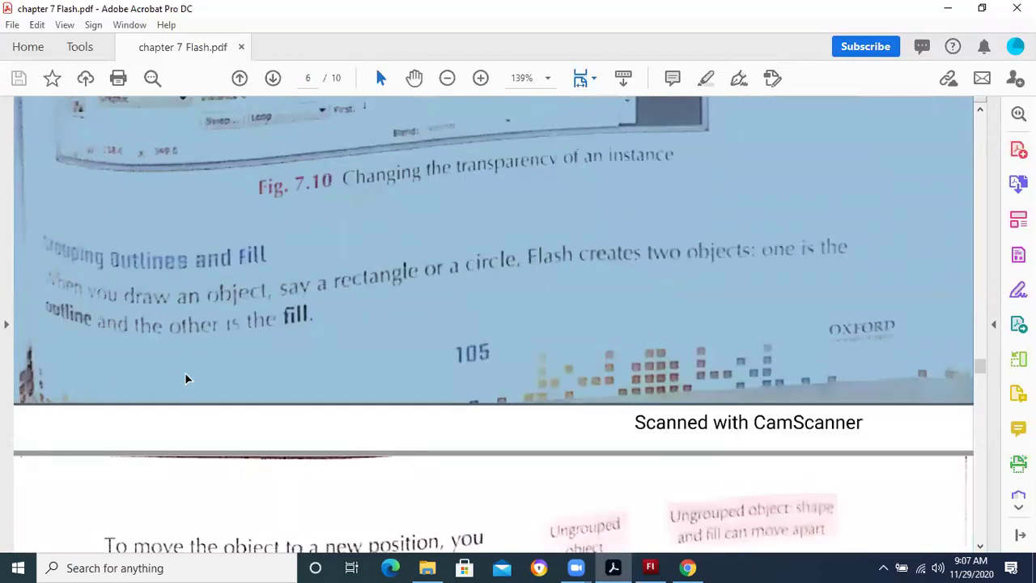
- Read the section on grouping outlines and fill, from the two-object explanation to the Group and Break Apart instructions
scroll(186, 378, down, 1)
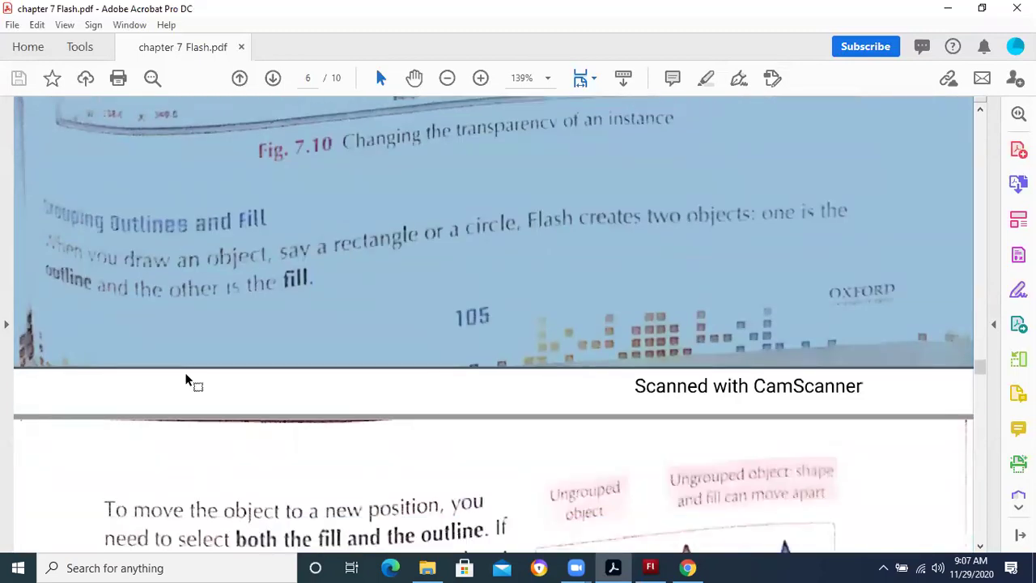
scroll(186, 381, down, 2)
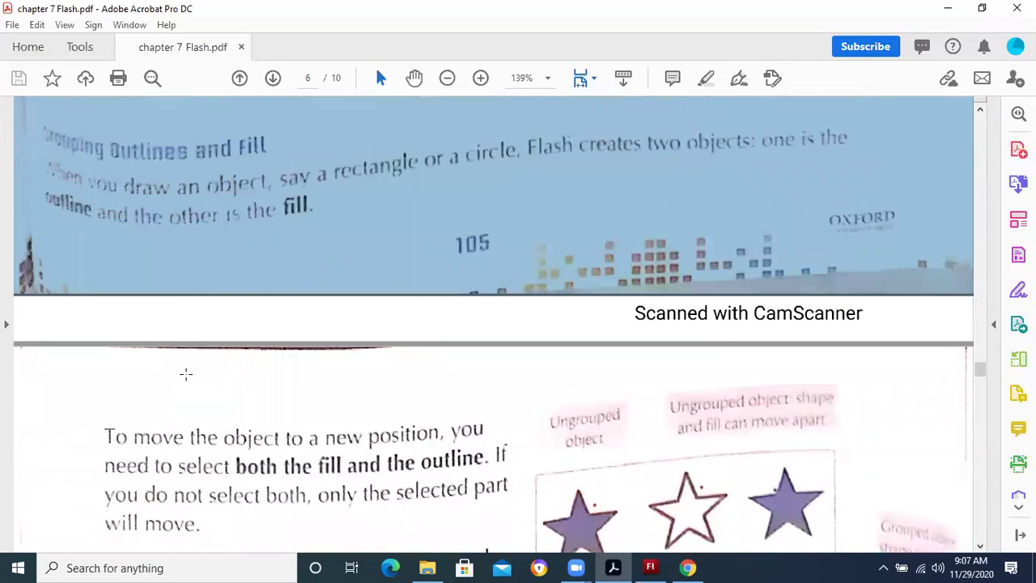
scroll(186, 379, down, 2)
scroll(186, 376, up, 3)
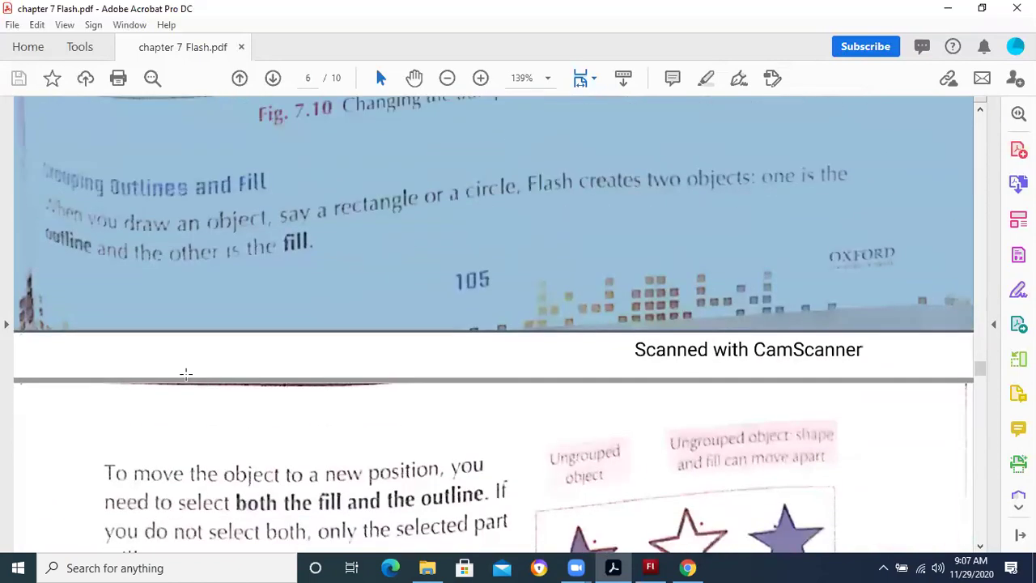
scroll(186, 377, down, 5)
scroll(186, 376, down, 12)
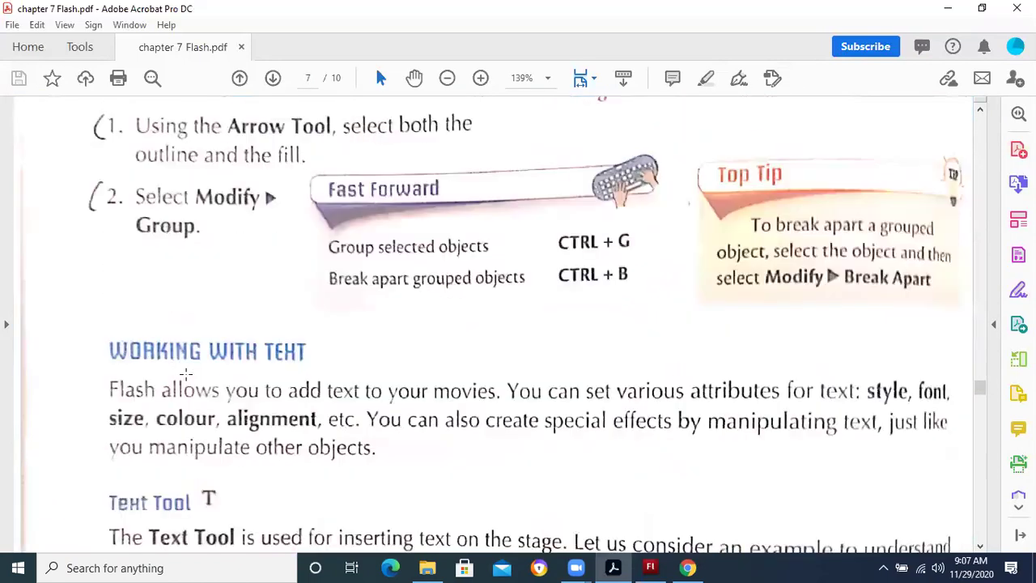
- Examine the Text Tool, Converting Text into Basic Shapes and Animating Text with Timeline Effects sections of the chapter
scroll(185, 375, down, 6)
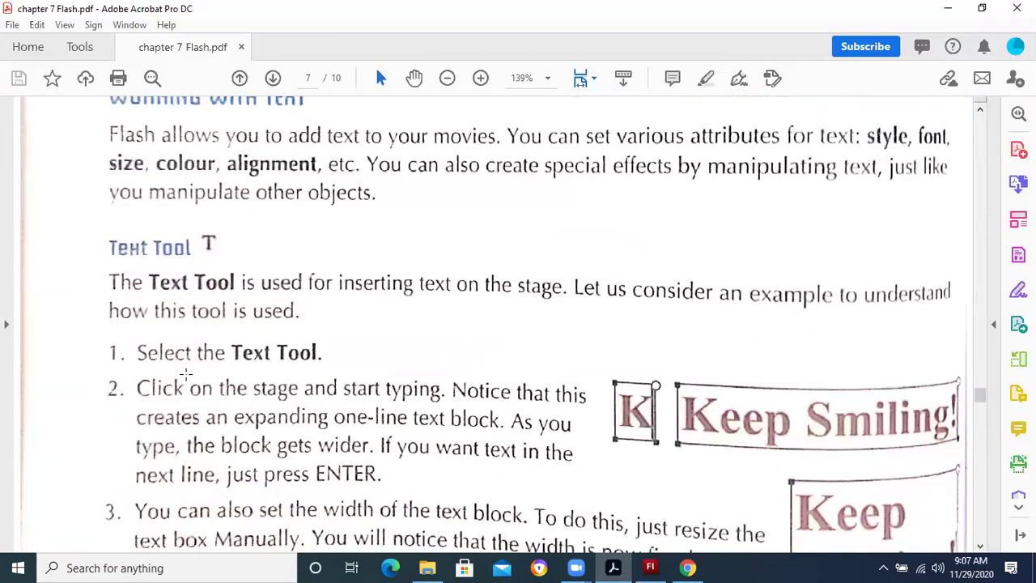
scroll(186, 374, down, 3)
scroll(185, 374, down, 6)
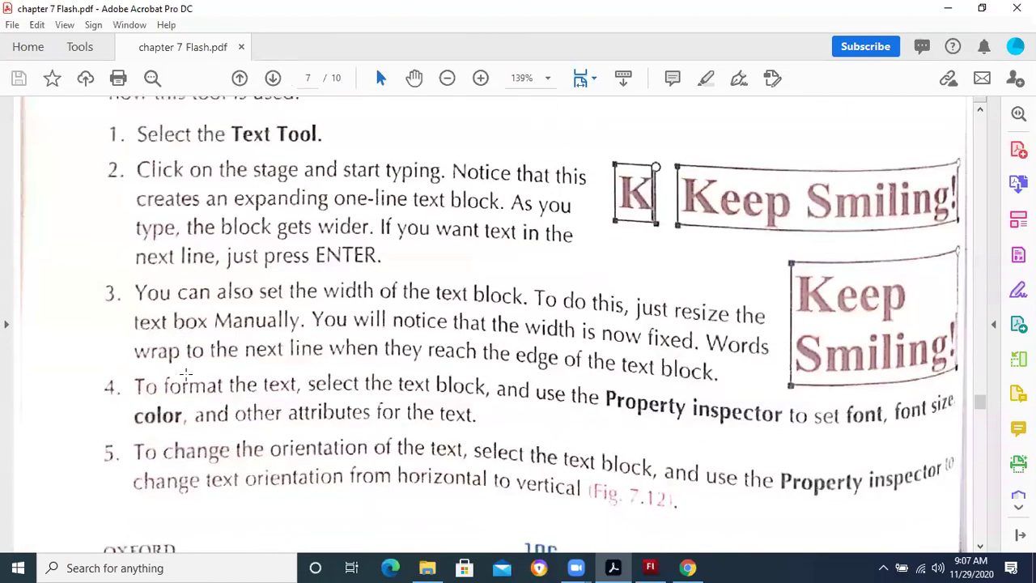
scroll(185, 374, down, 18)
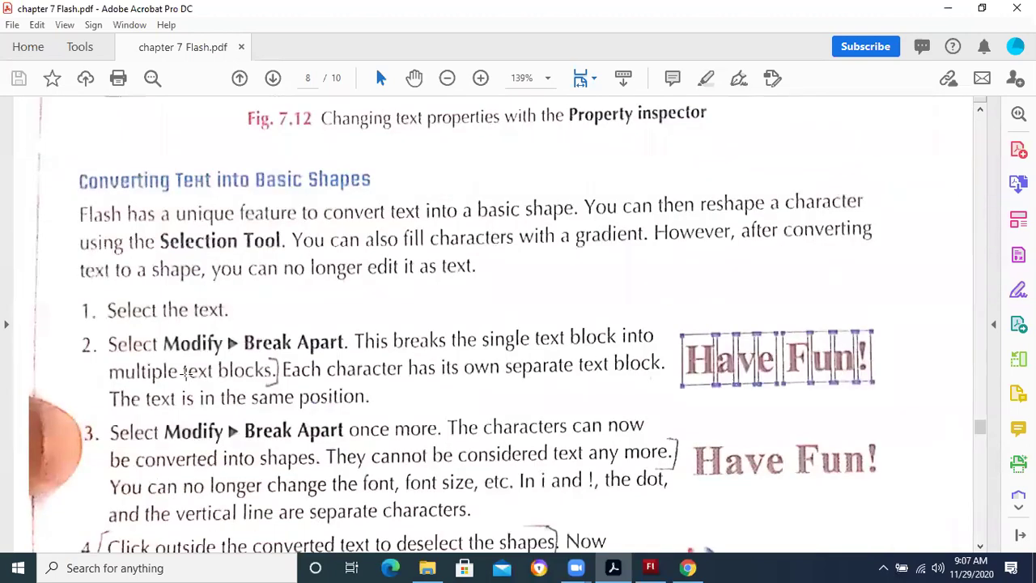
scroll(185, 374, down, 3)
scroll(185, 374, down, 8)
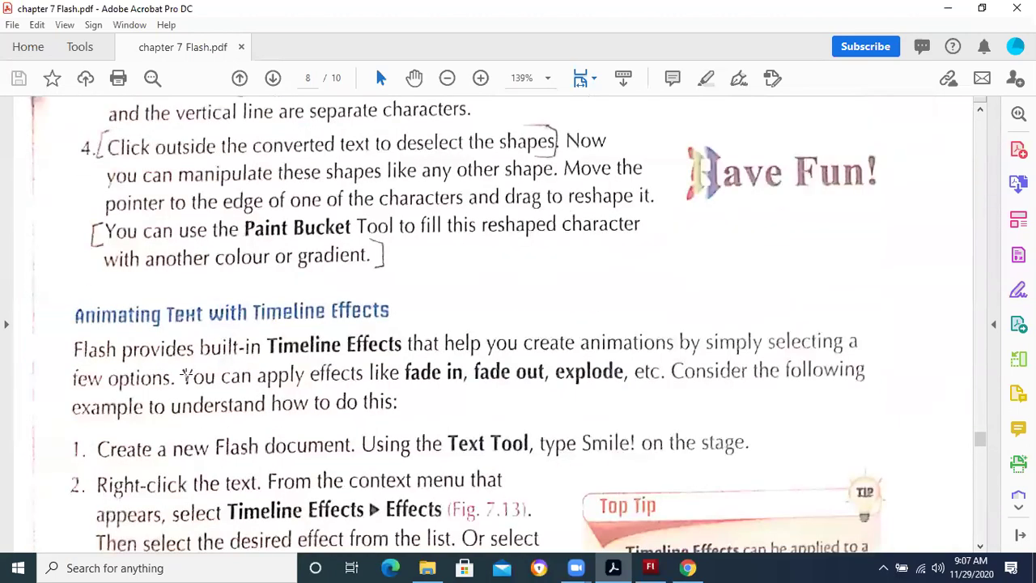
scroll(186, 374, down, 12)
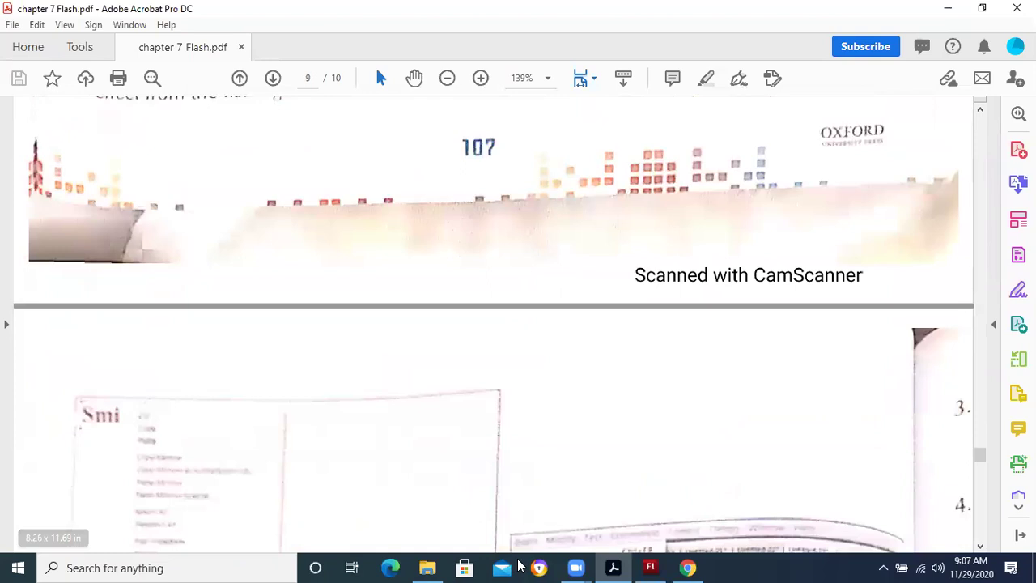
- Switch to Flash CS3 and add the static text "PSM" near the upper middle of the stage
click(650, 568)
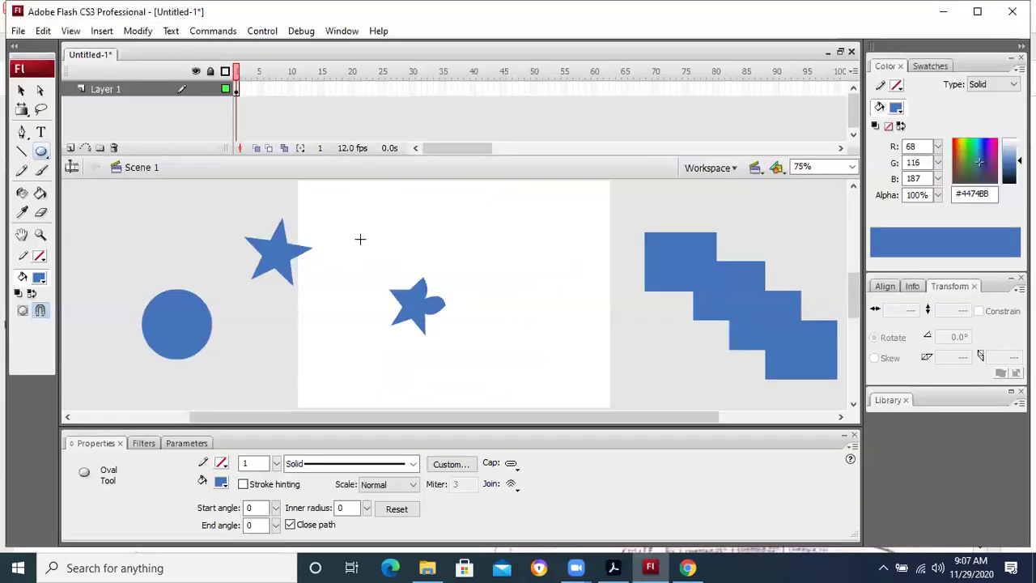
click(41, 132)
click(417, 212)
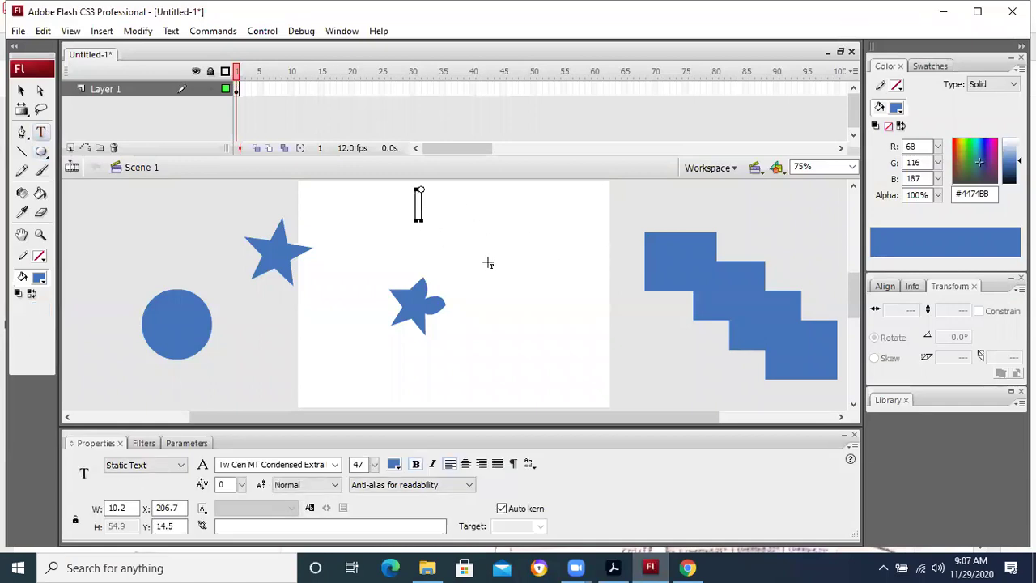
text(PSM)
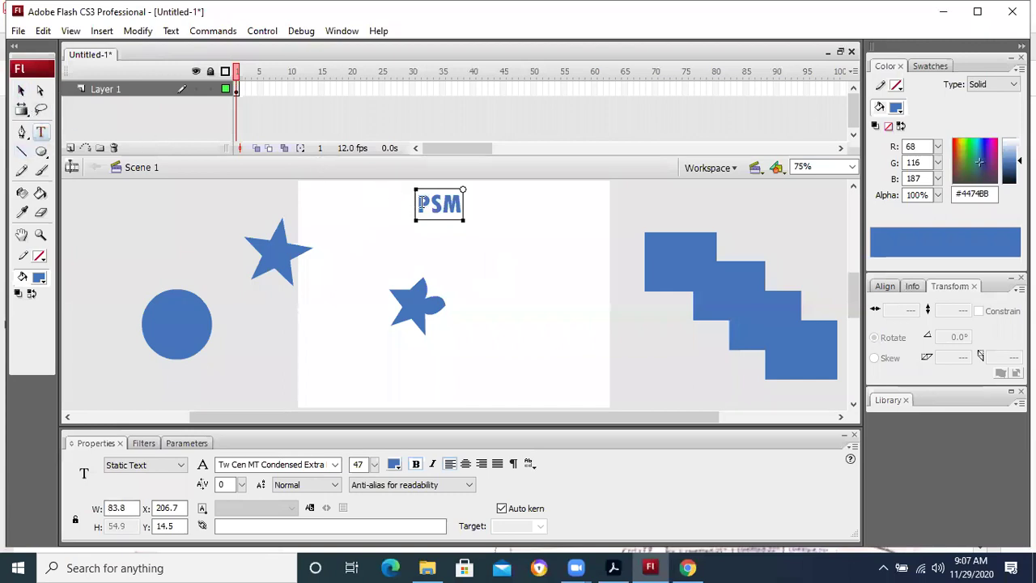
drag(420, 203, 470, 202)
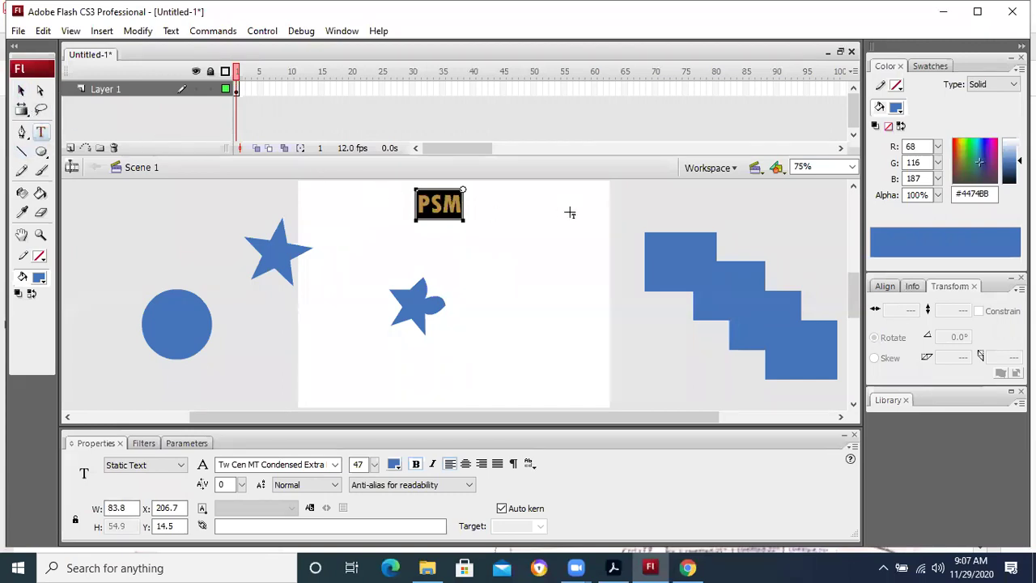
click(524, 265)
- Move the PSM text to about X 335, Y 64.5 and break it apart twice into editable shapes
click(21, 90)
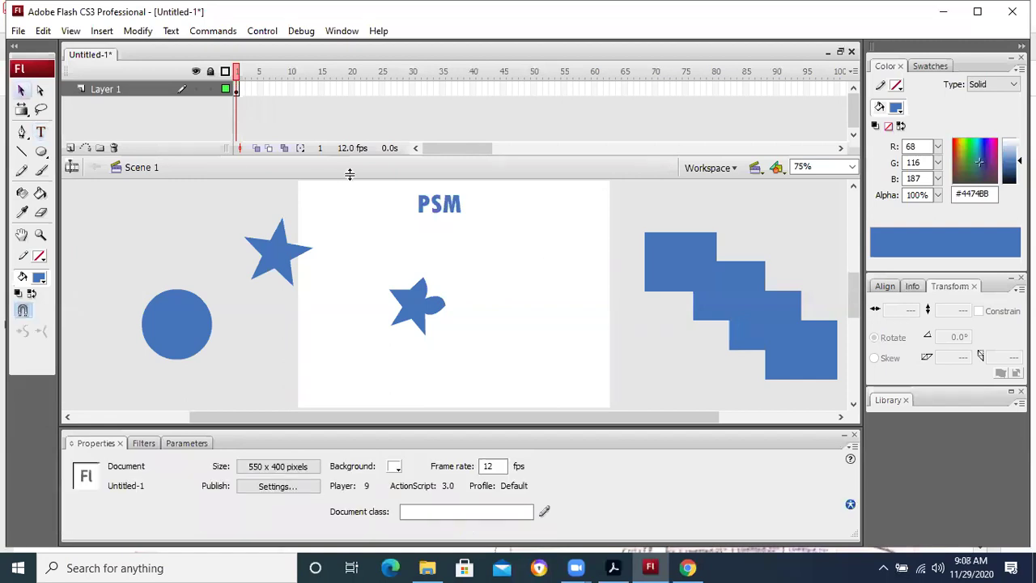
drag(447, 209, 519, 240)
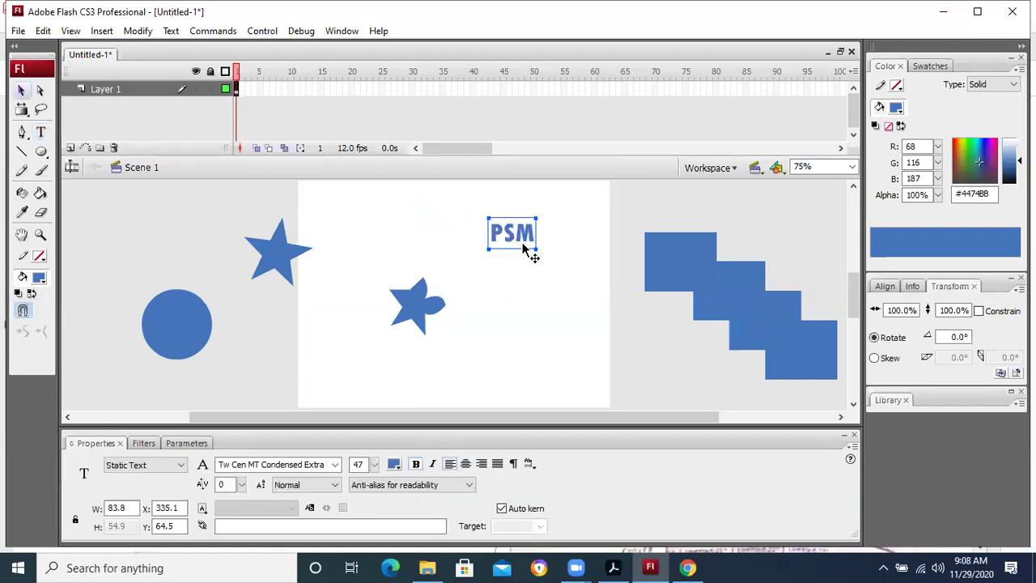
right_click(523, 243)
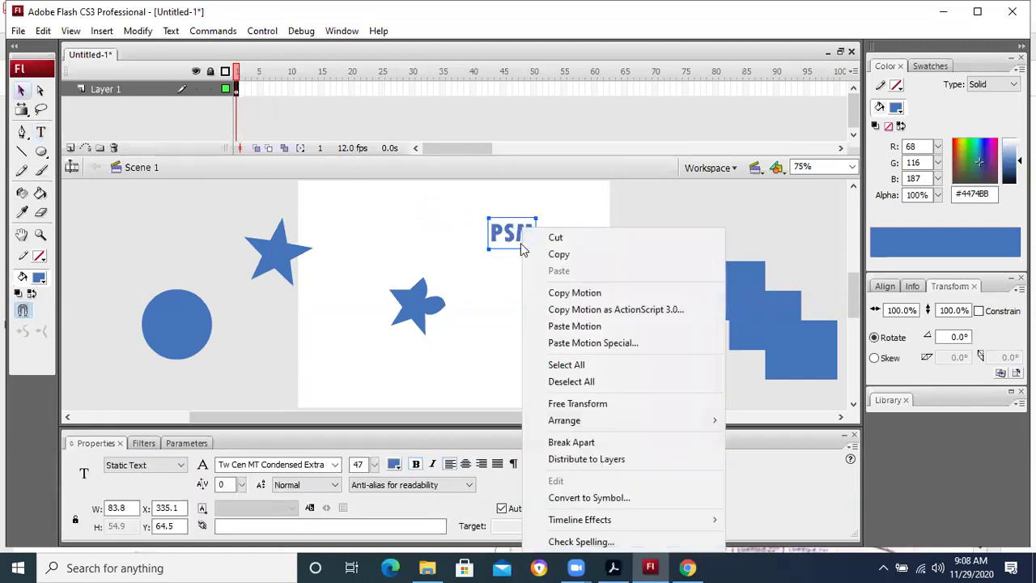
click(615, 440)
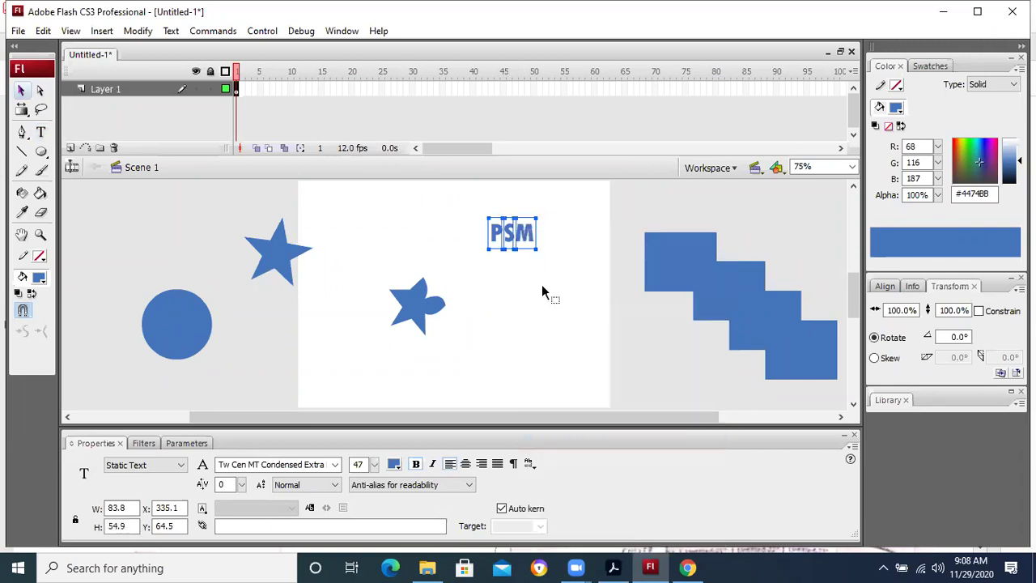
right_click(525, 233)
click(627, 436)
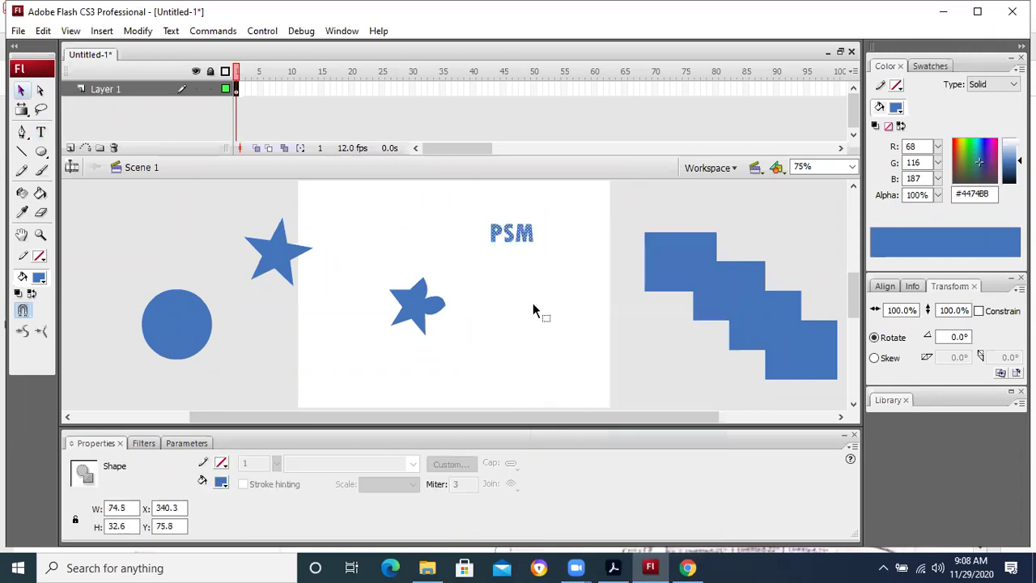
- Reshape the converted letters by pulling the M's outer corner down and outward and the P's lower corner downward
click(534, 311)
click(530, 236)
click(493, 242)
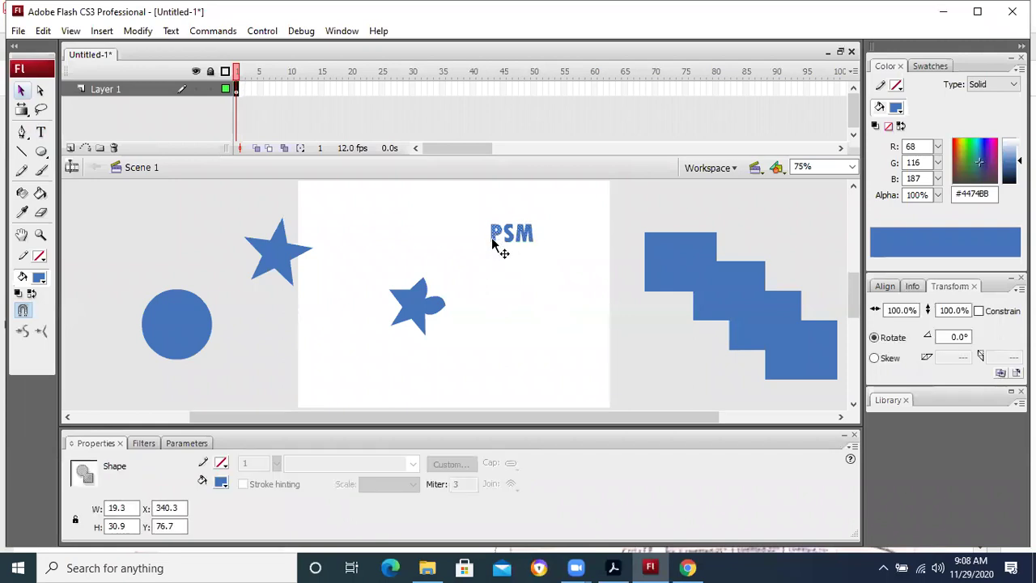
click(528, 265)
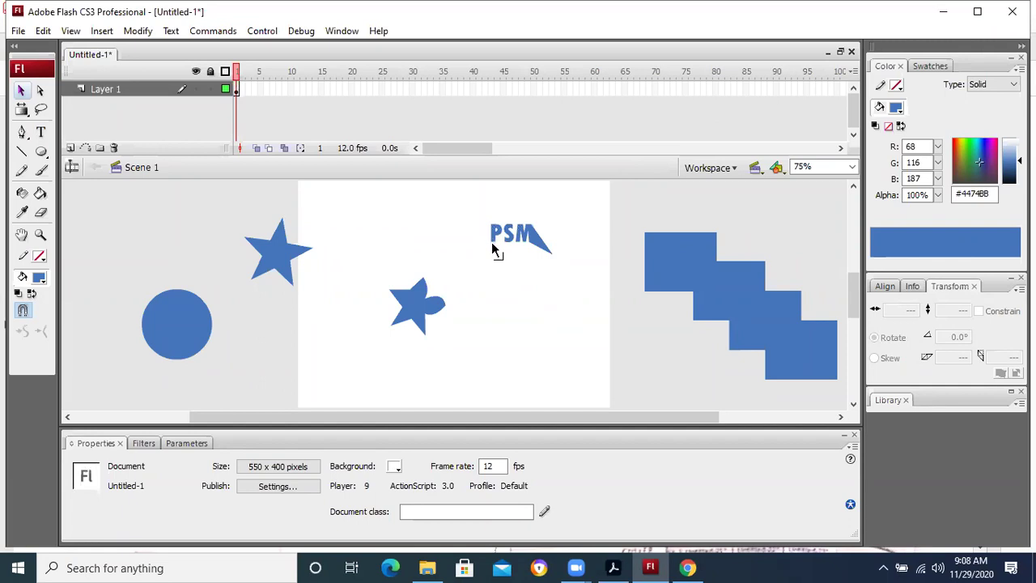
drag(492, 243, 490, 261)
- Switch to the chapter 7 PDF in Acrobat and examine the Timeline Effects figures, the Explode steps and the shape tweening introduction
key(alt+Tab)
scroll(310, 340, down, 3)
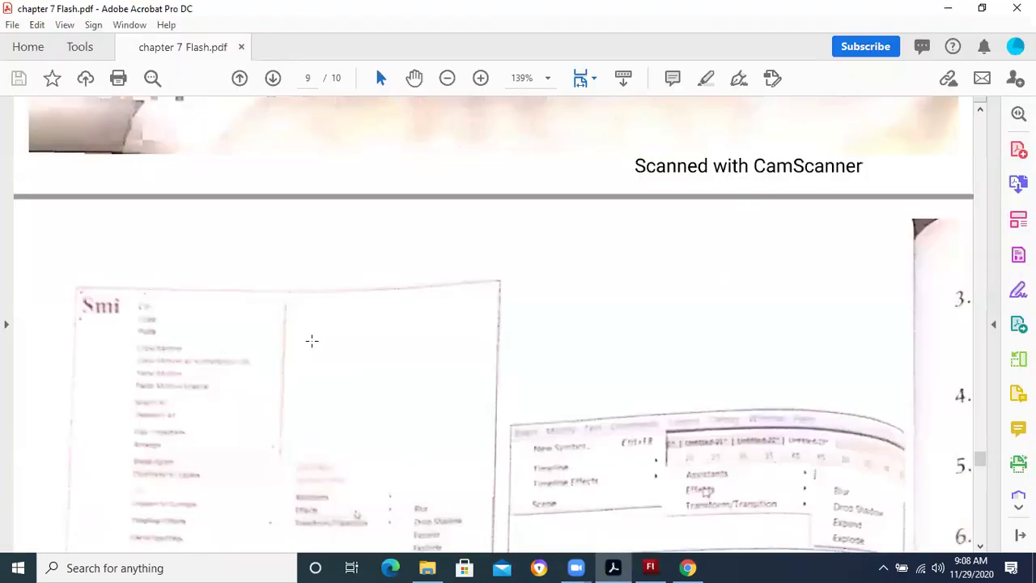
scroll(312, 341, down, 3)
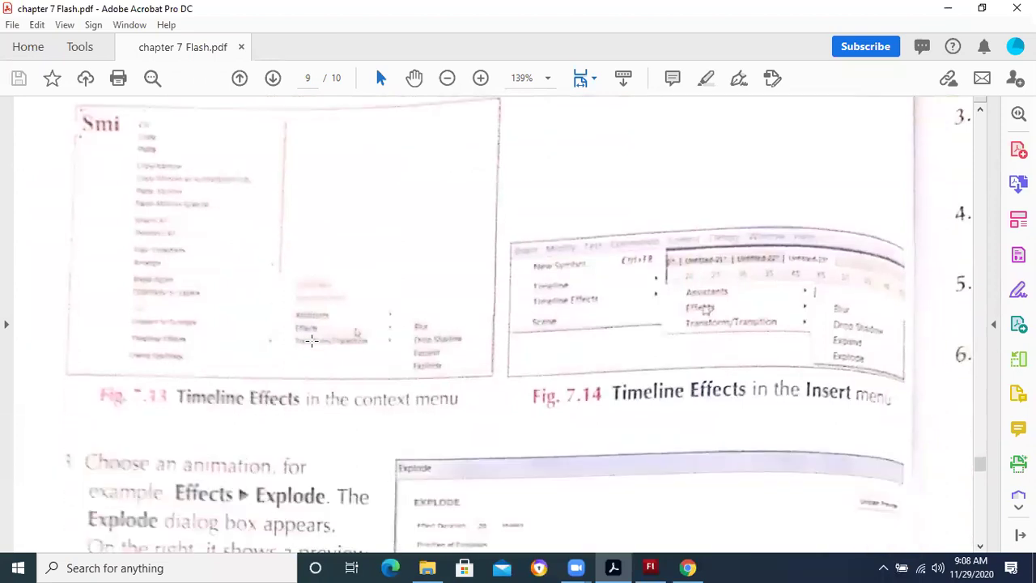
scroll(312, 341, down, 1)
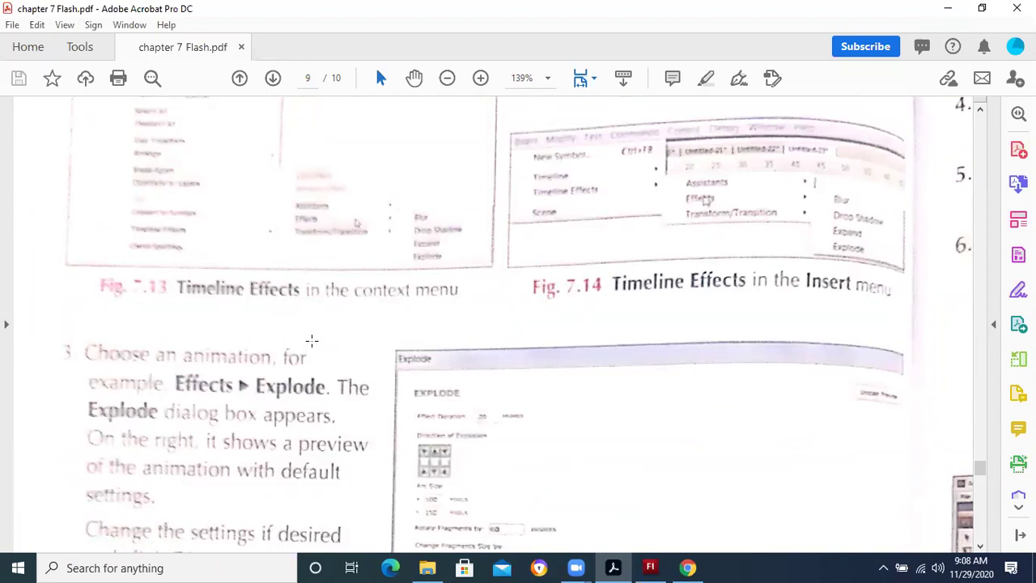
scroll(312, 341, up, 3)
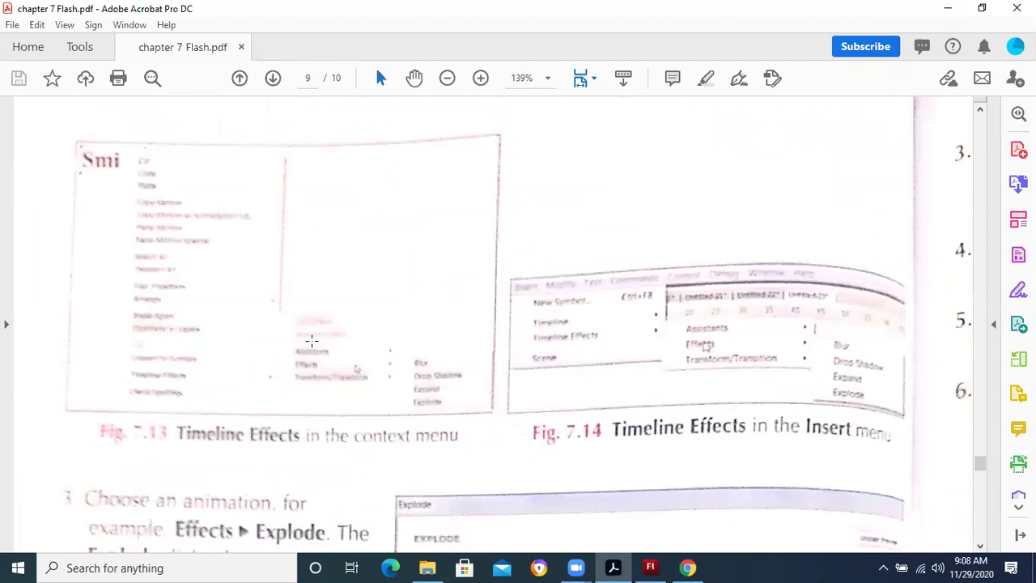
scroll(312, 340, down, 5)
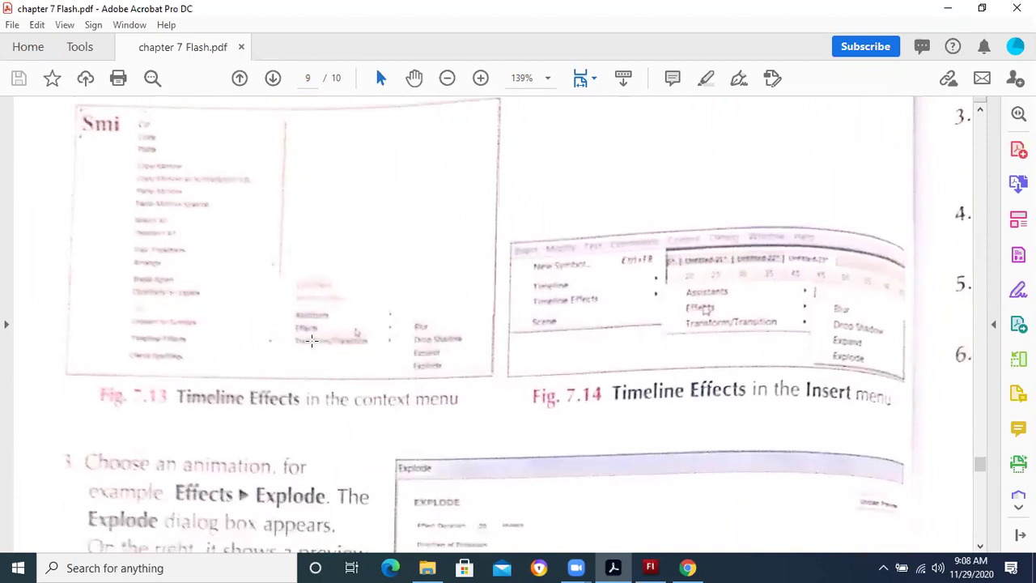
scroll(312, 341, down, 6)
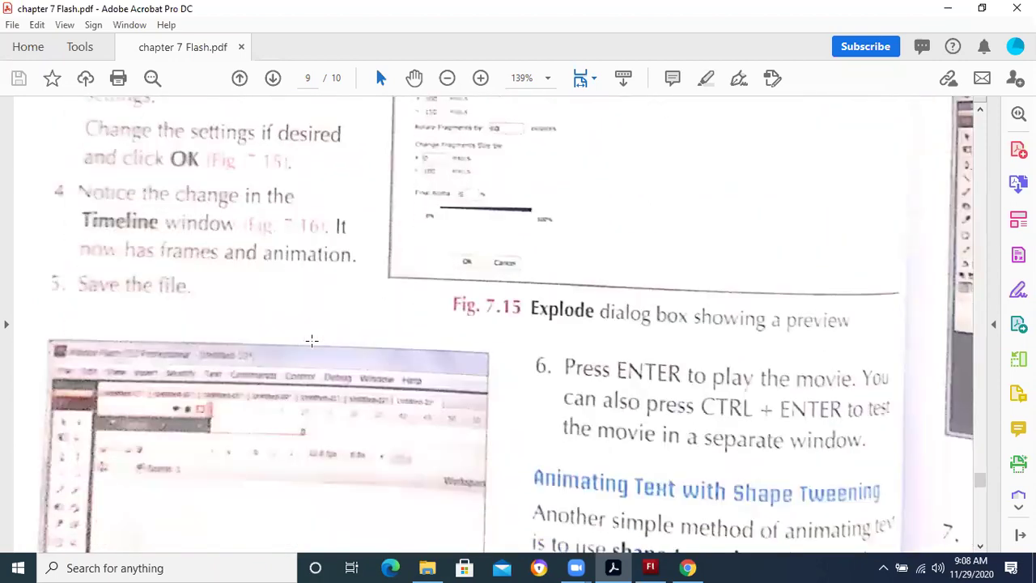
scroll(311, 341, up, 3)
scroll(312, 341, down, 6)
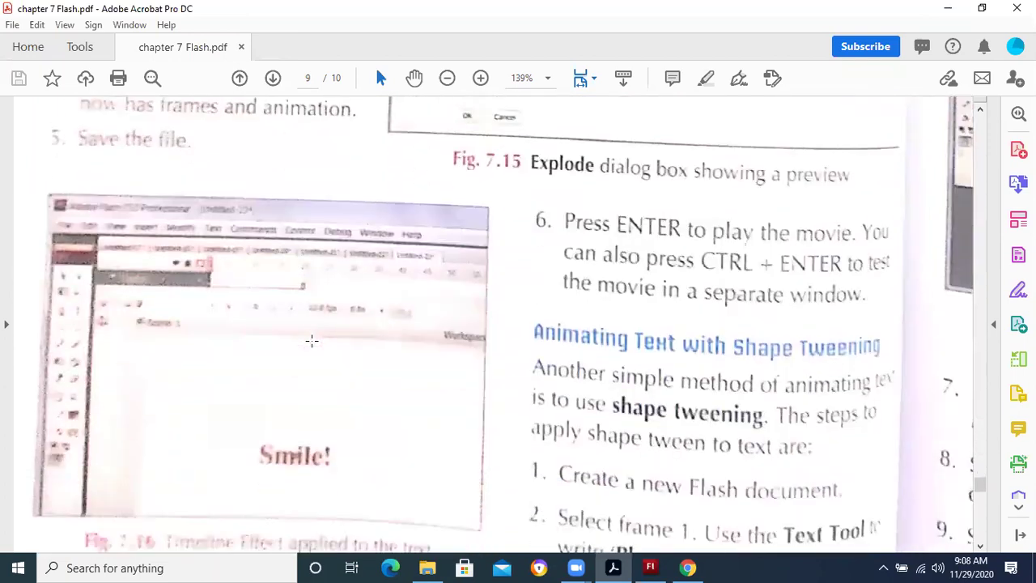
scroll(311, 341, down, 4)
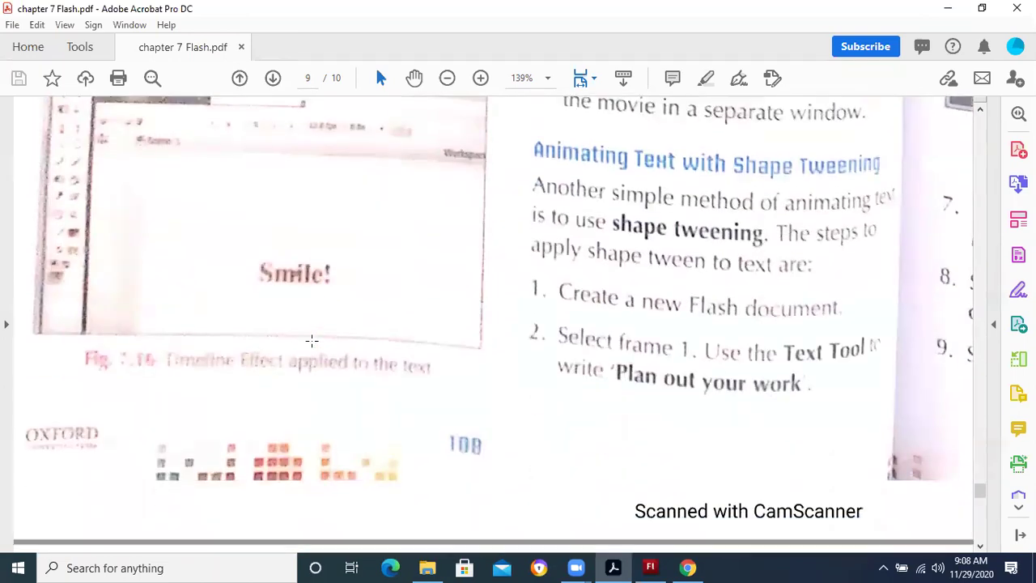
- Read the shape tweening steps on page 10 of the PDF, including the Frame 1, Frame 40 and tween figures
scroll(312, 341, down, 7)
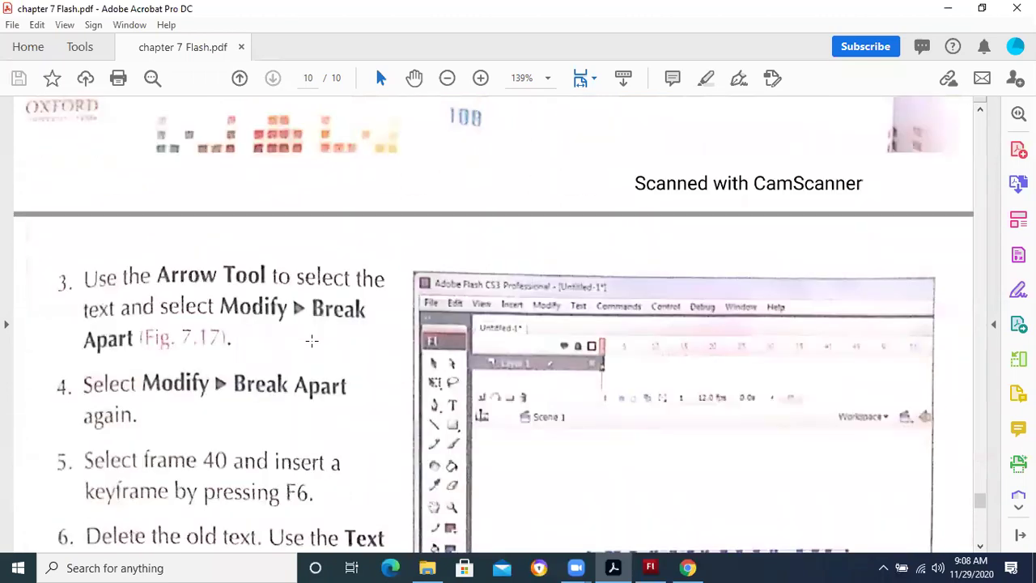
scroll(312, 340, down, 3)
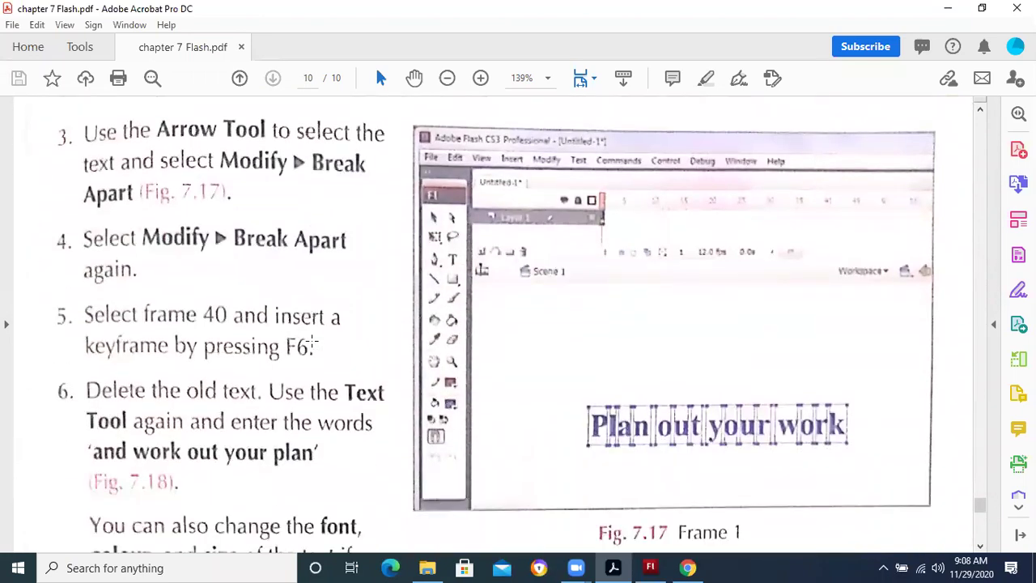
scroll(311, 341, down, 2)
scroll(624, 428, down, 6)
scroll(624, 428, down, 8)
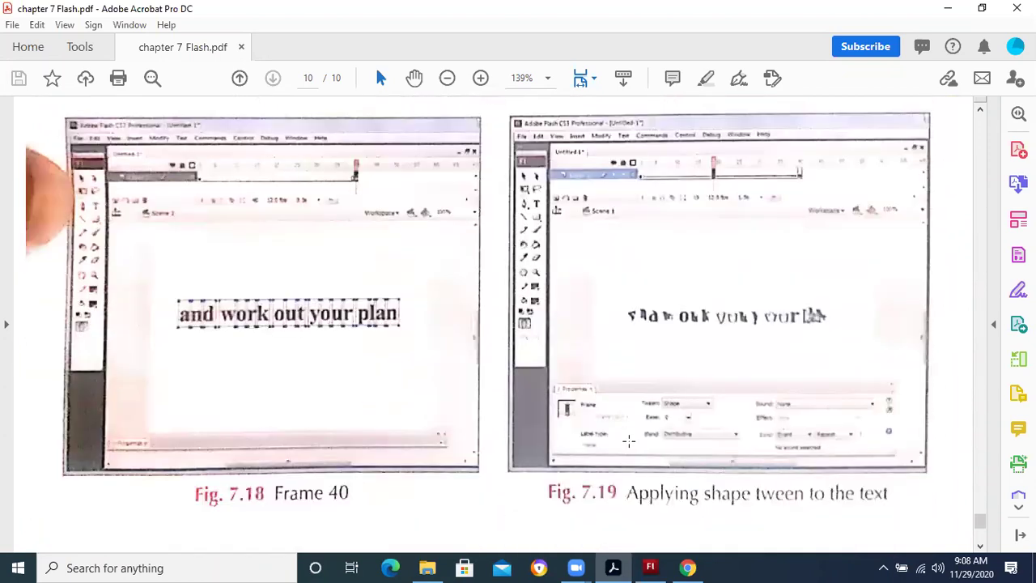
scroll(635, 440, down, 1)
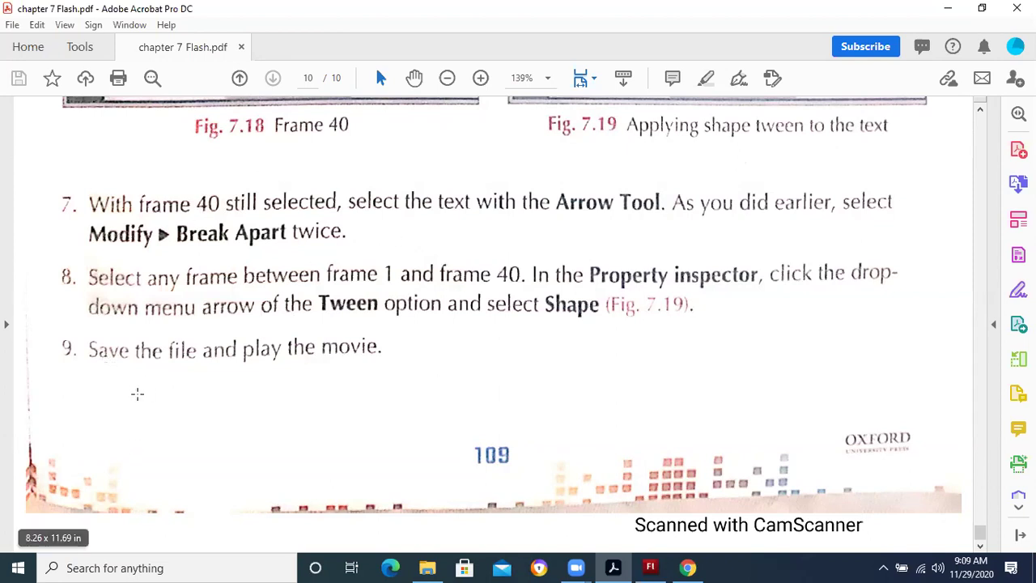
- Review steps 7 to 9 of the text shape tween and return to the chapter's title page
click(551, 277)
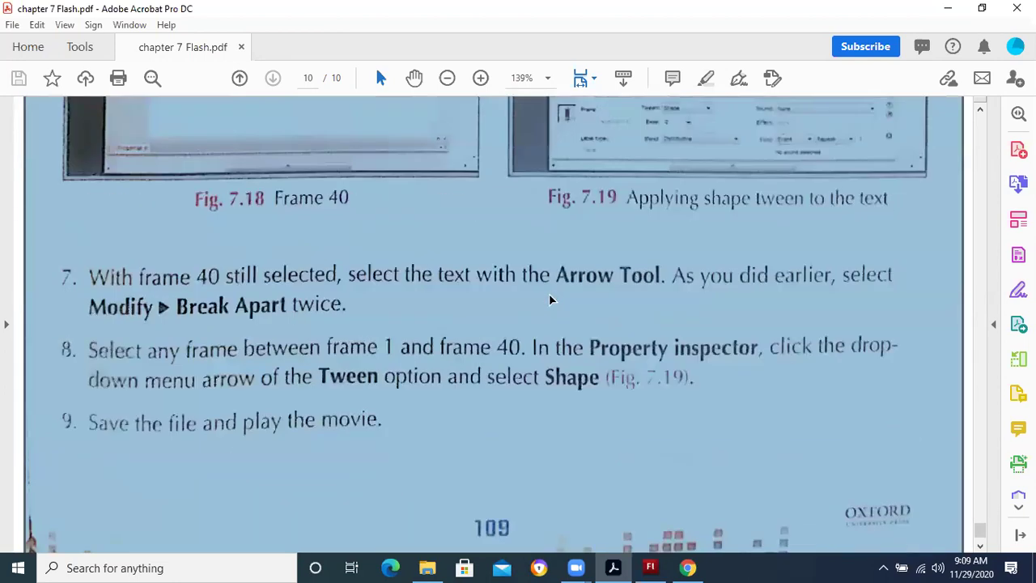
scroll(550, 308, up, 2)
scroll(997, 530, down, 2)
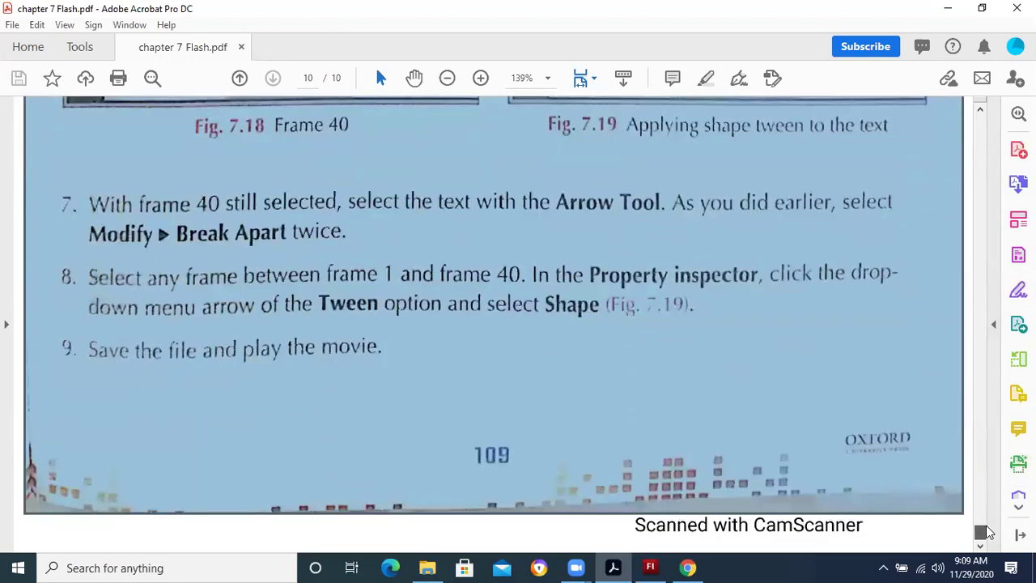
drag(981, 531, 981, 393)
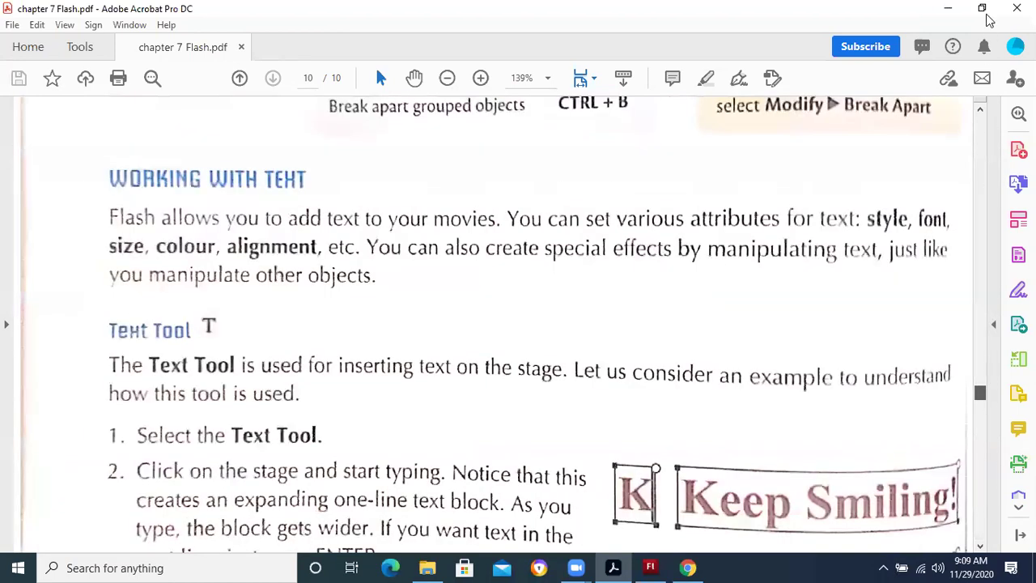
drag(998, 54, 980, 105)
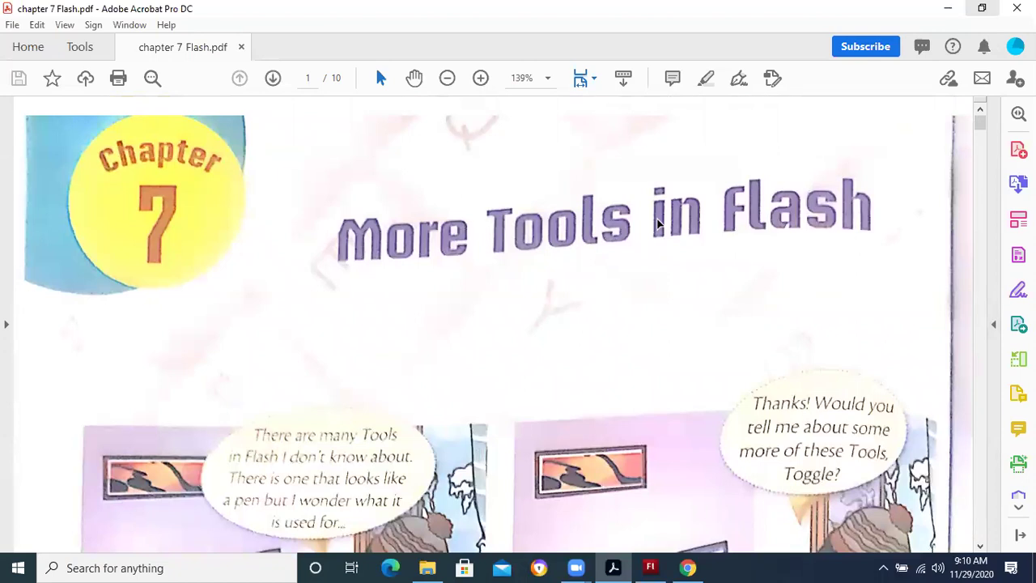
- Minimize the PDF to return to Flash CS3, select all the reshaped PSM letters together and clear the selection
click(945, 14)
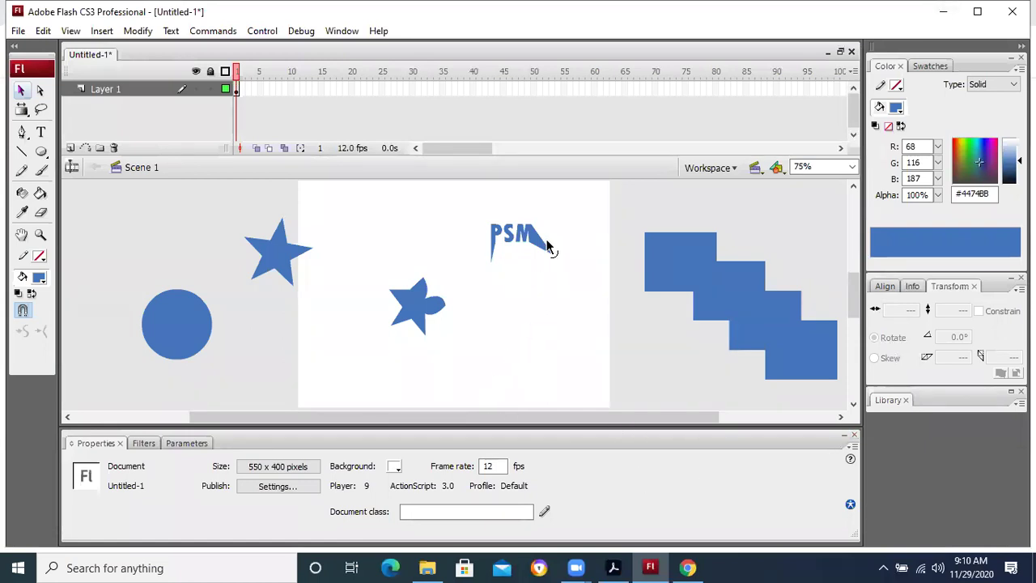
drag(465, 217, 552, 274)
click(591, 311)
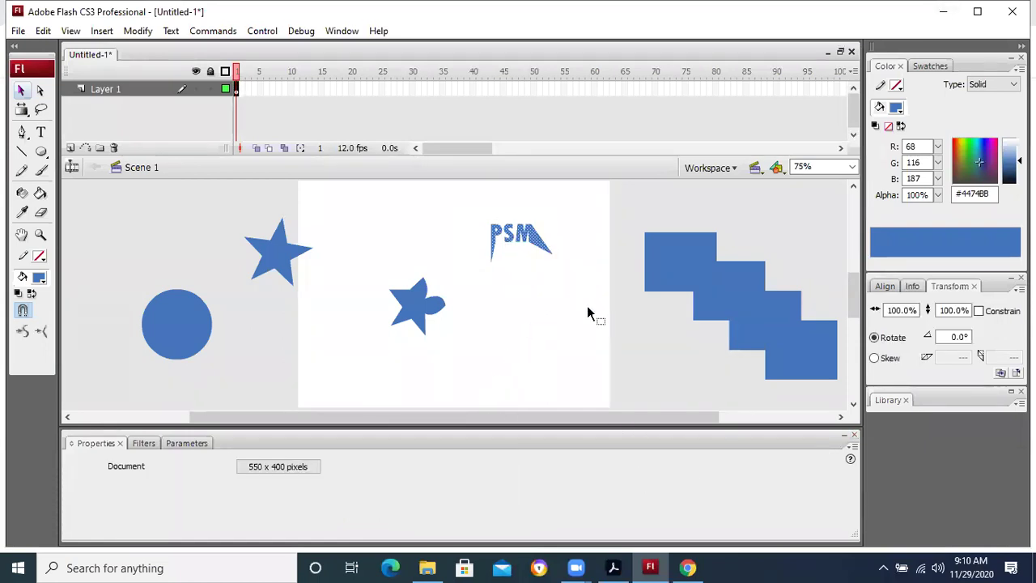